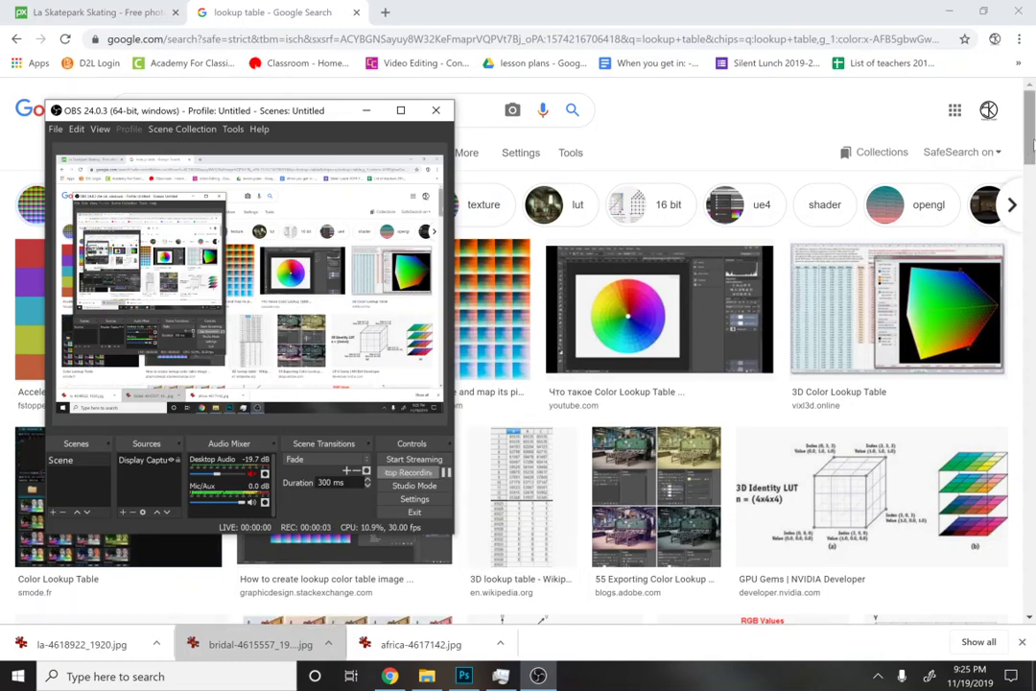
Bring Chrome forward and rerun the 'lookup table' image search without the colour chip filter
{"action": "left_click", "coordinate": [1032, 142]}
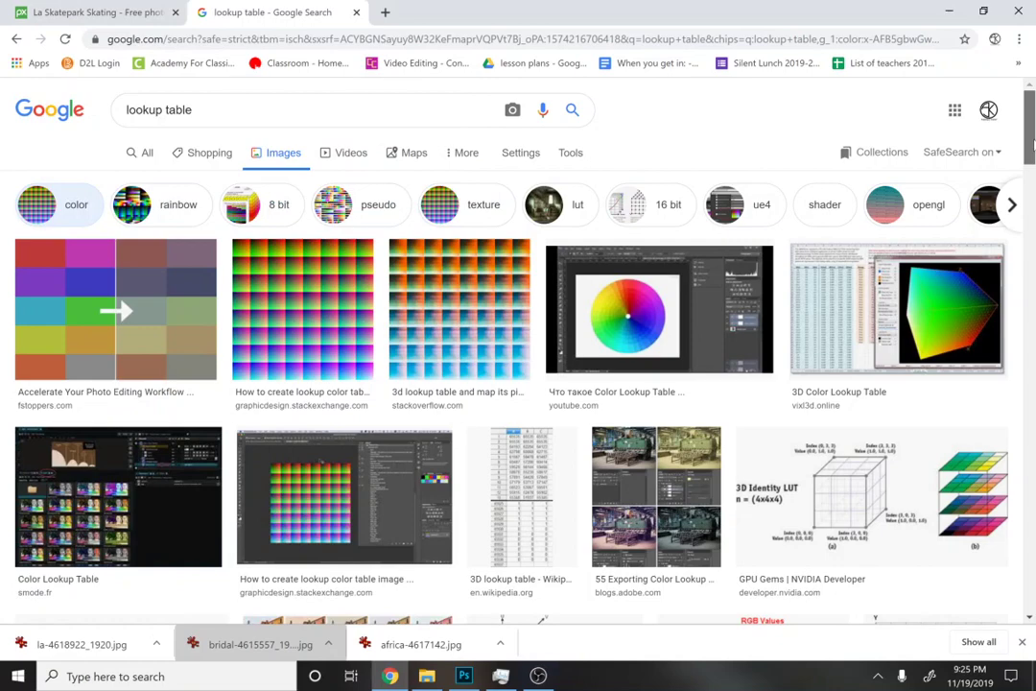
{"action": "scroll", "coordinate": [1032, 142], "scroll_direction": "down", "scroll_amount": 1}
{"action": "scroll", "coordinate": [1032, 142], "scroll_direction": "up", "scroll_amount": 1}
{"action": "key", "text": "Return"}
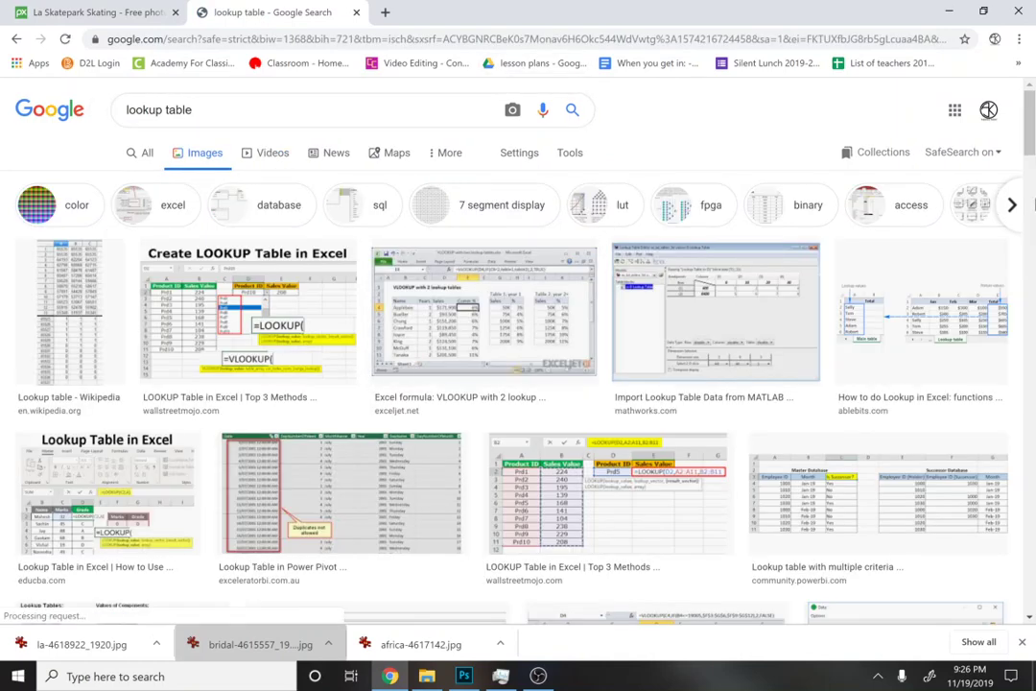
{"action": "scroll", "coordinate": [1024, 162], "scroll_direction": "down", "scroll_amount": 4}
{"action": "scroll", "coordinate": [1025, 161], "scroll_direction": "down", "scroll_amount": 5}
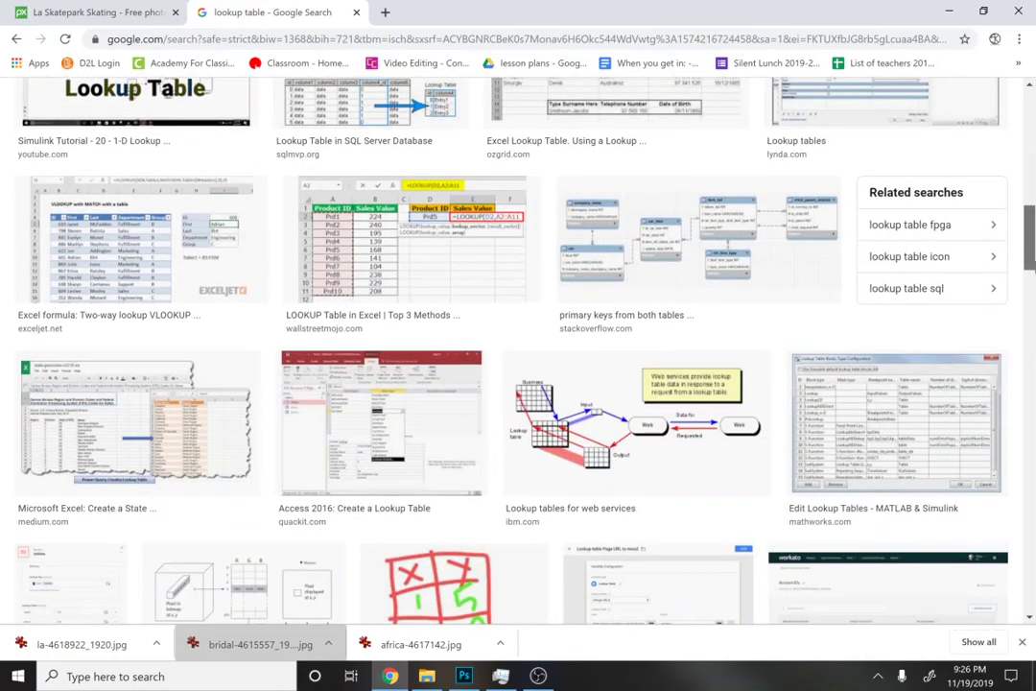
{"action": "scroll", "coordinate": [1007, 170], "scroll_direction": "up", "scroll_amount": 8}
{"action": "scroll", "coordinate": [1007, 170], "scroll_direction": "up", "scroll_amount": 3}
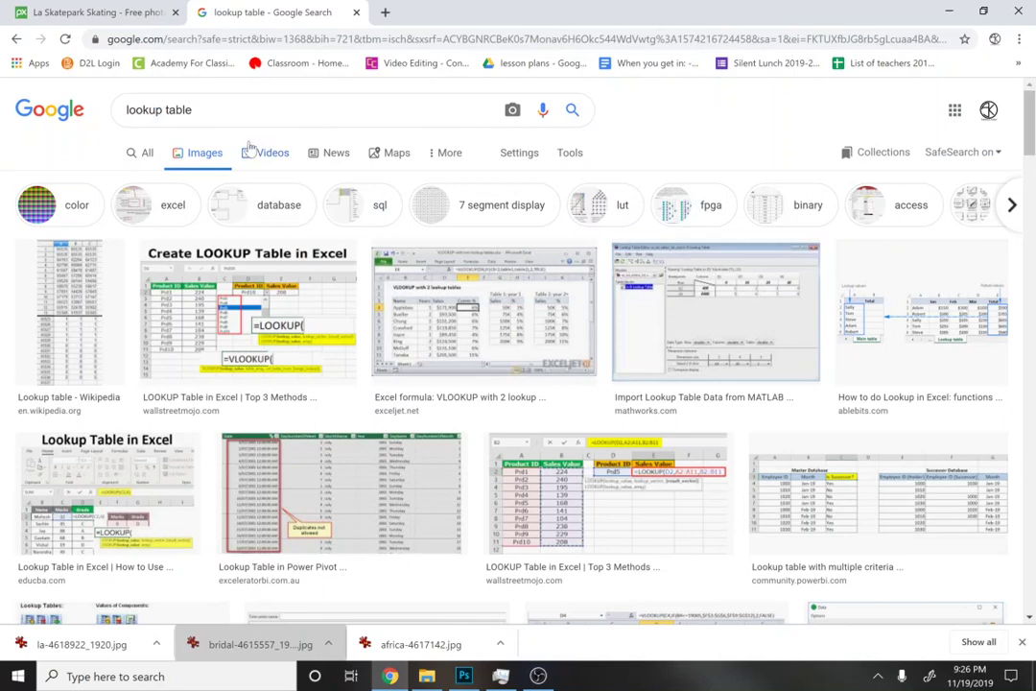
Replace the search text with 'logarithm table' and run the image search
{"action": "left_click_drag", "start_coordinate": [192, 110], "coordinate": [92, 120]}
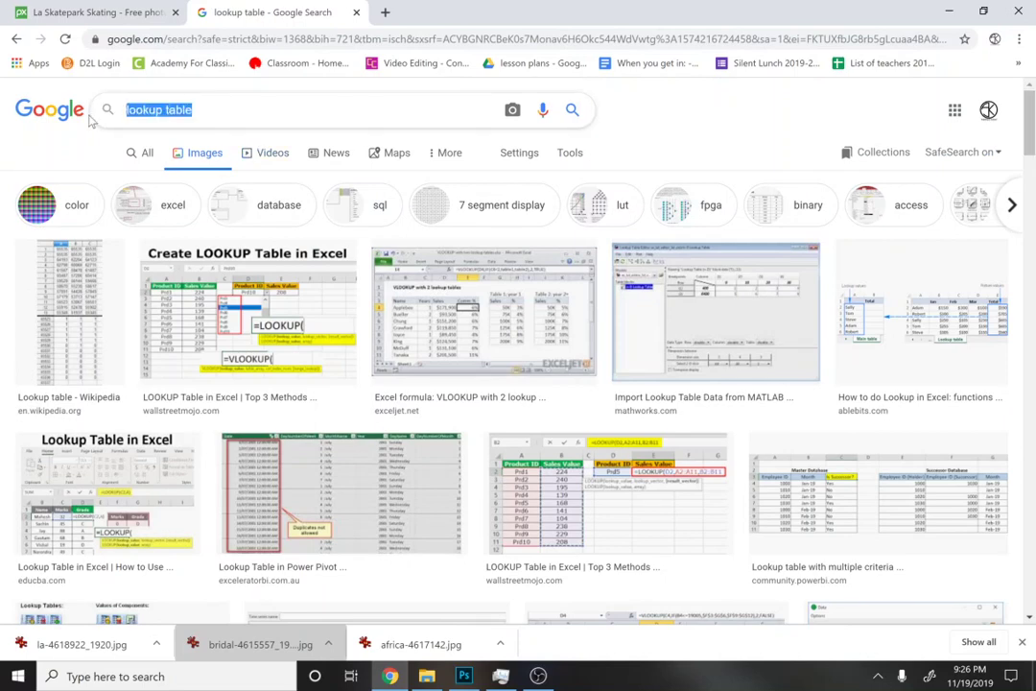
{"action": "type", "text": "logarti"}
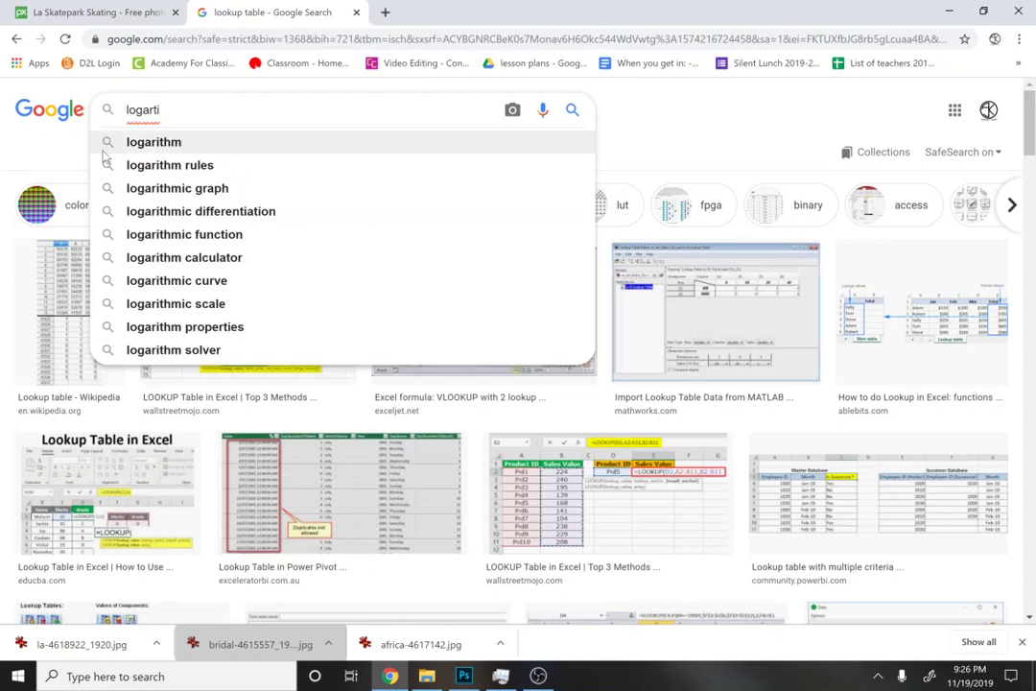
{"action": "key", "text": "BackSpace"}
{"action": "key", "text": "BackSpace"}
{"action": "type", "text": "ithm table"}
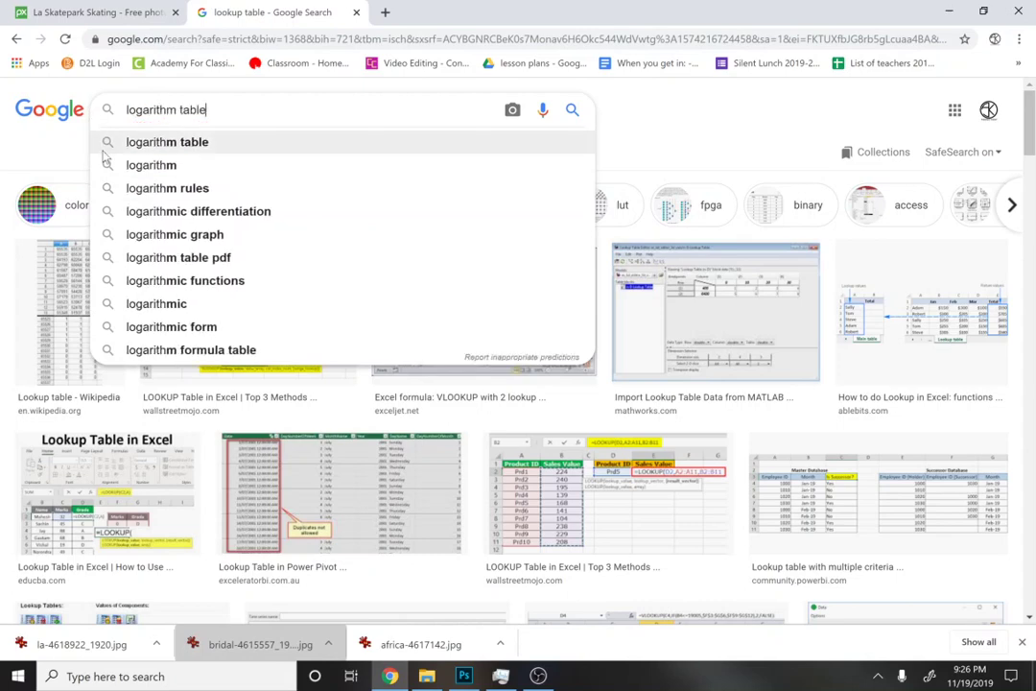
{"action": "key", "text": "Return"}
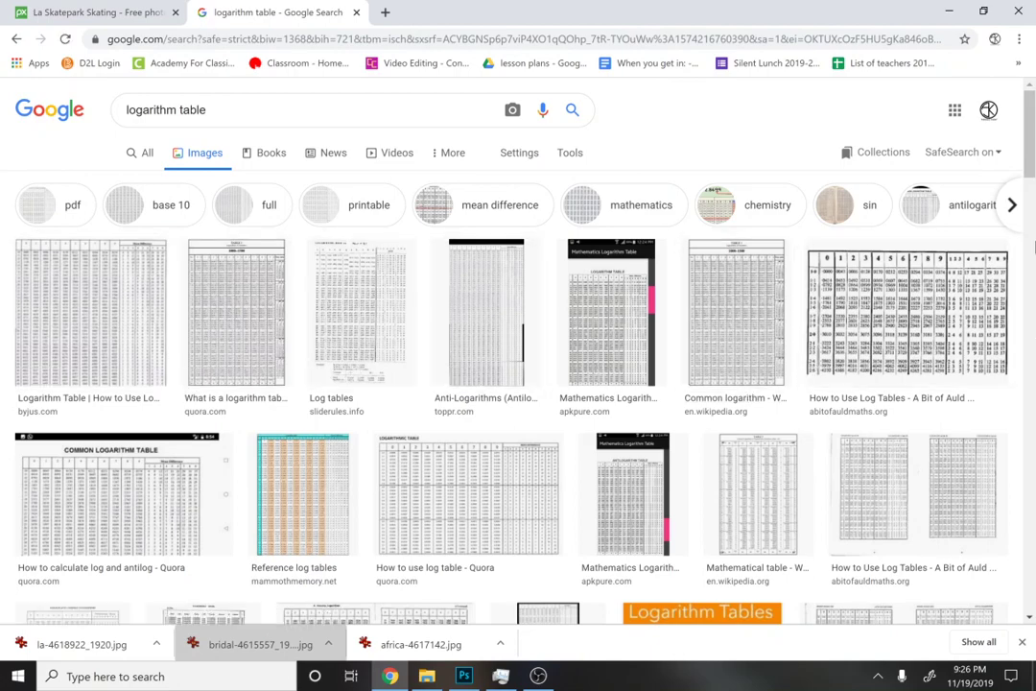
Scroll through the logarithm table results and back up to the top
{"action": "left_click", "coordinate": [1033, 247]}
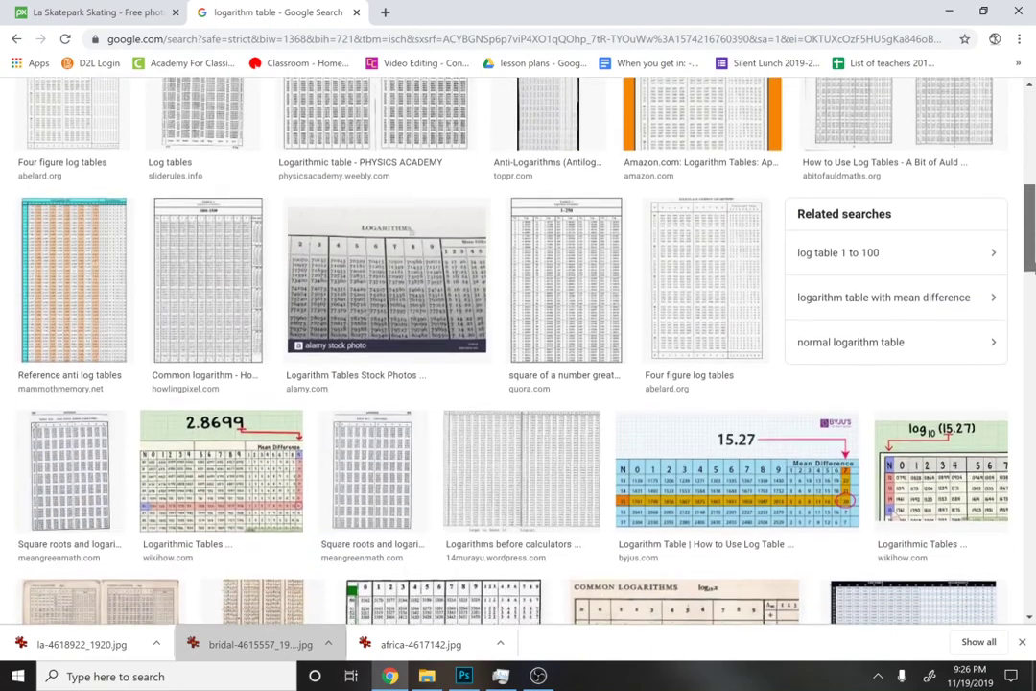
{"action": "scroll", "coordinate": [1033, 271], "scroll_direction": "down", "scroll_amount": 4}
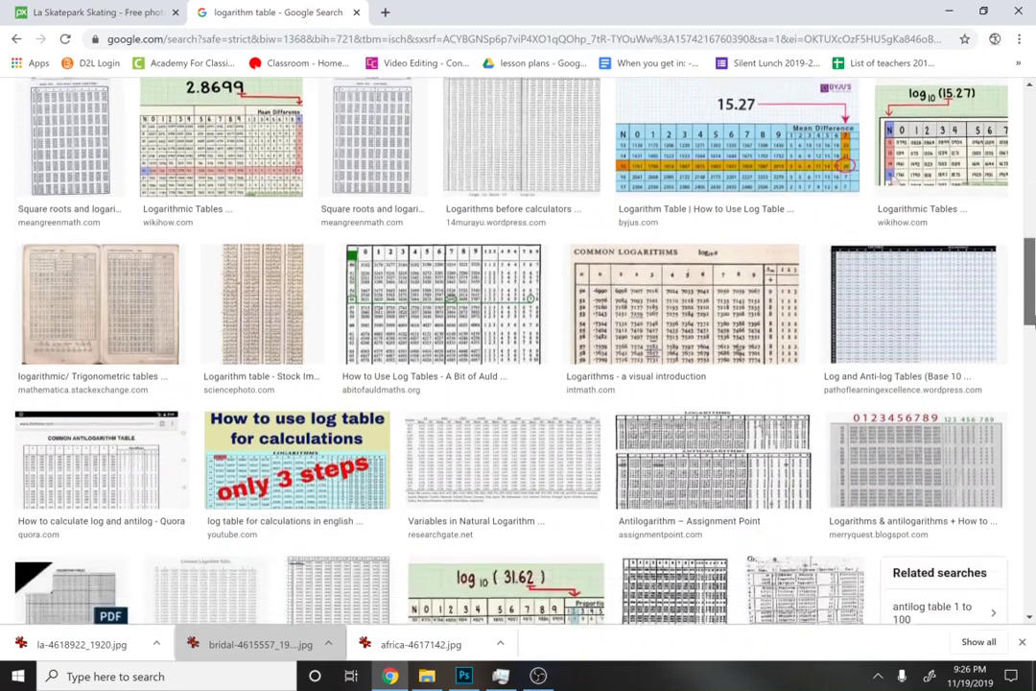
{"action": "scroll", "coordinate": [1034, 287], "scroll_direction": "down", "scroll_amount": 1}
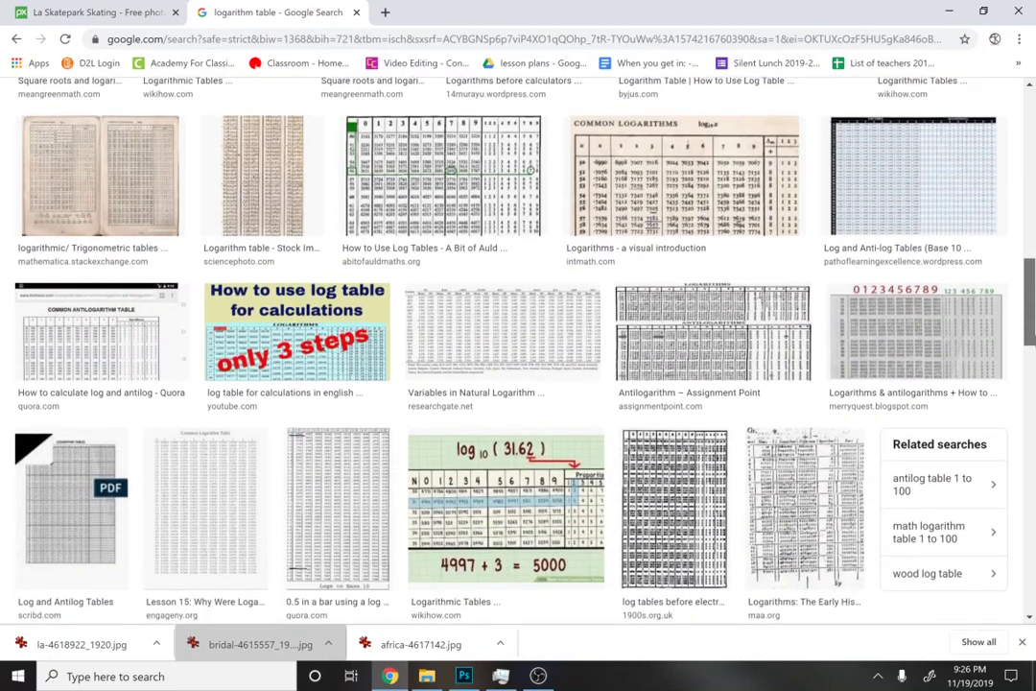
{"action": "scroll", "coordinate": [1034, 288], "scroll_direction": "down", "scroll_amount": 2}
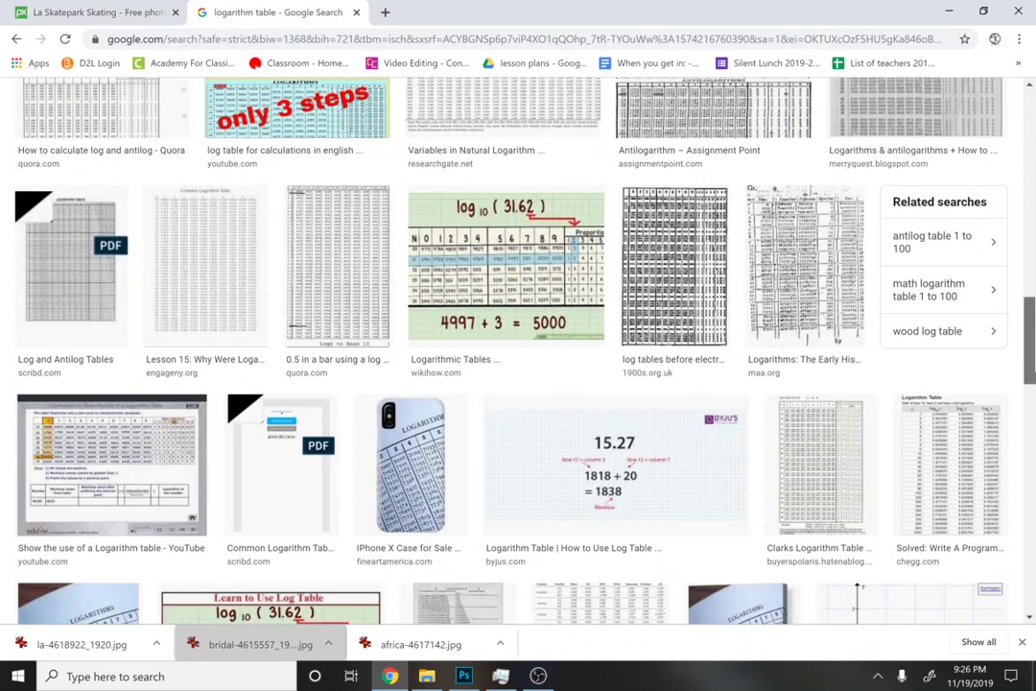
{"action": "scroll", "coordinate": [518, 345], "scroll_direction": "down", "scroll_amount": 3}
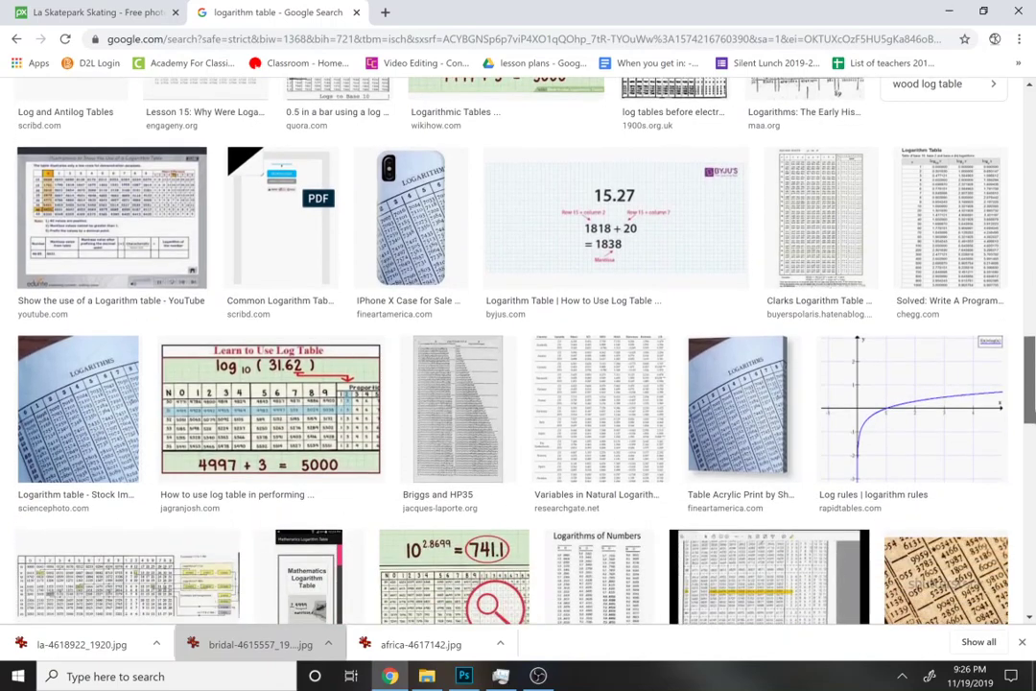
{"action": "scroll", "coordinate": [993, 288], "scroll_direction": "up", "scroll_amount": 8}
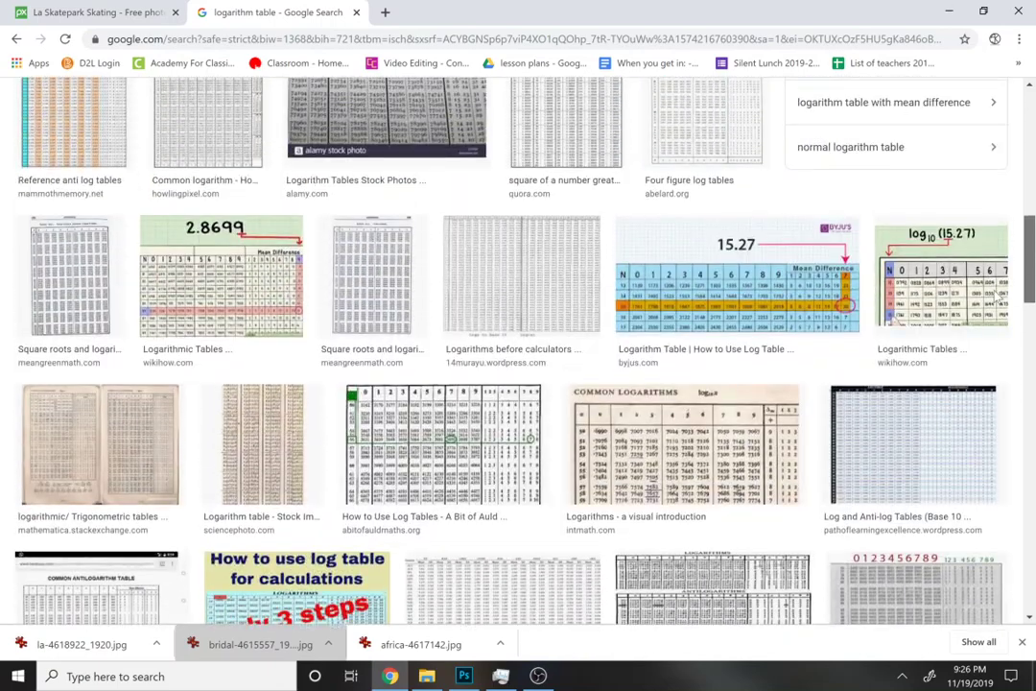
{"action": "scroll", "coordinate": [945, 180], "scroll_direction": "up", "scroll_amount": 10}
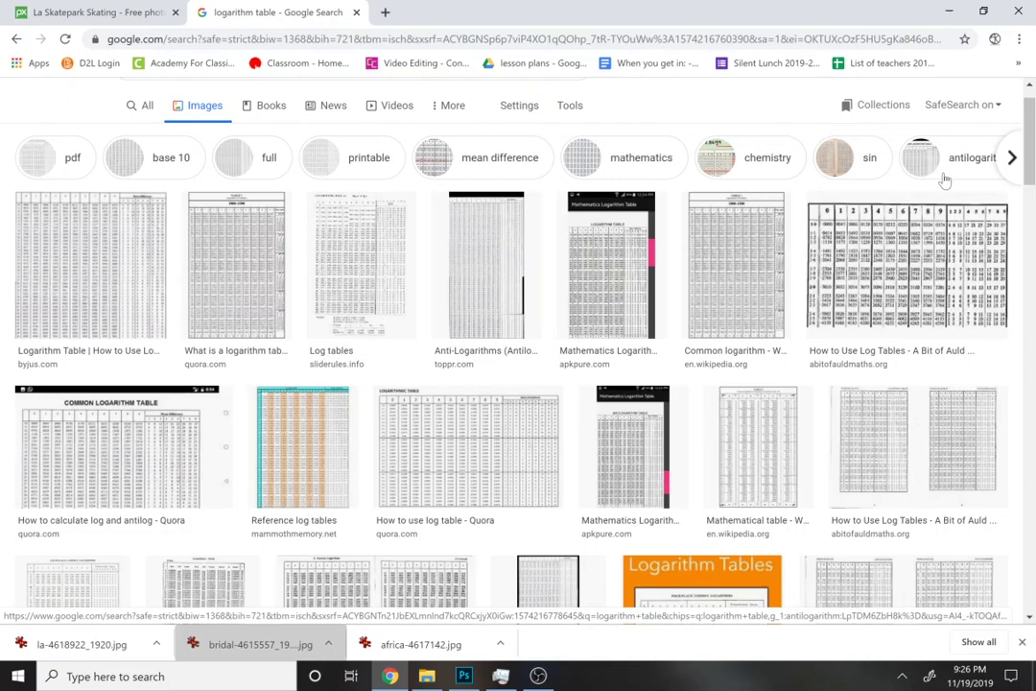
{"action": "scroll", "coordinate": [1029, 135], "scroll_direction": "up", "scroll_amount": 1}
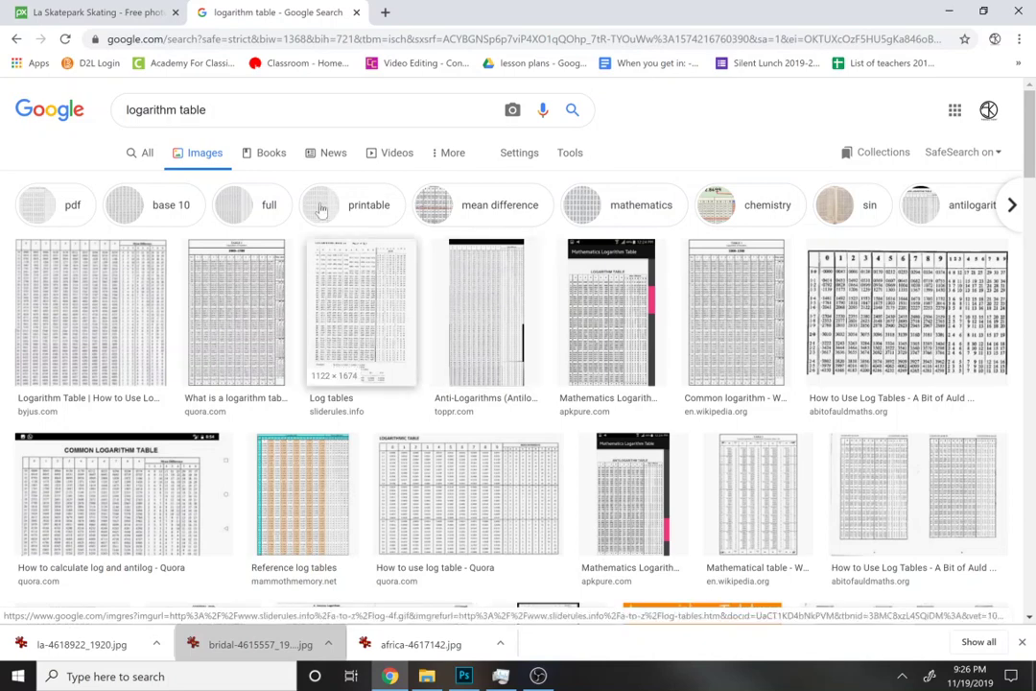
Search images for 'lookup table' again, filtered to colour lookup tables
{"action": "left_click_drag", "start_coordinate": [206, 109], "coordinate": [46, 69]}
{"action": "key", "text": "BackSpace"}
{"action": "type", "text": "look"}
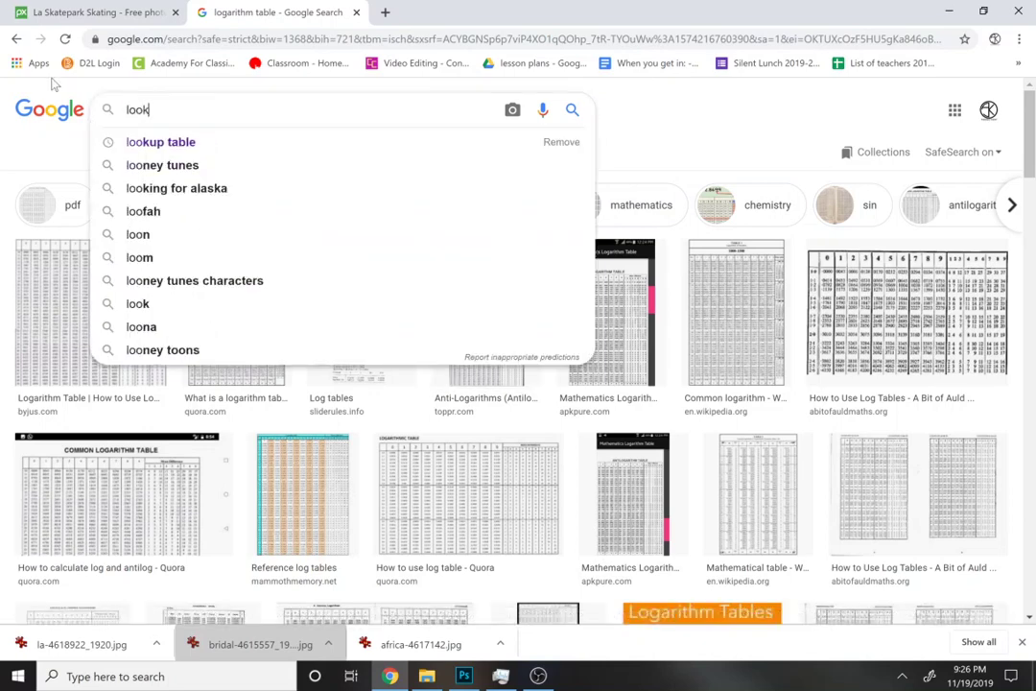
{"action": "left_click", "coordinate": [144, 142]}
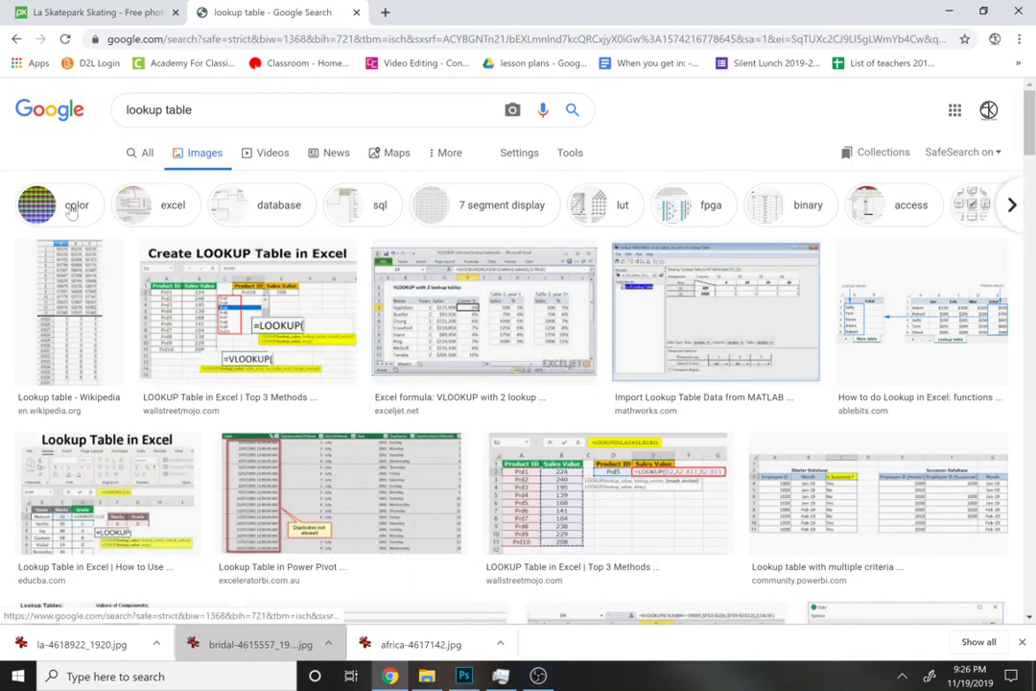
{"action": "left_click", "coordinate": [69, 206]}
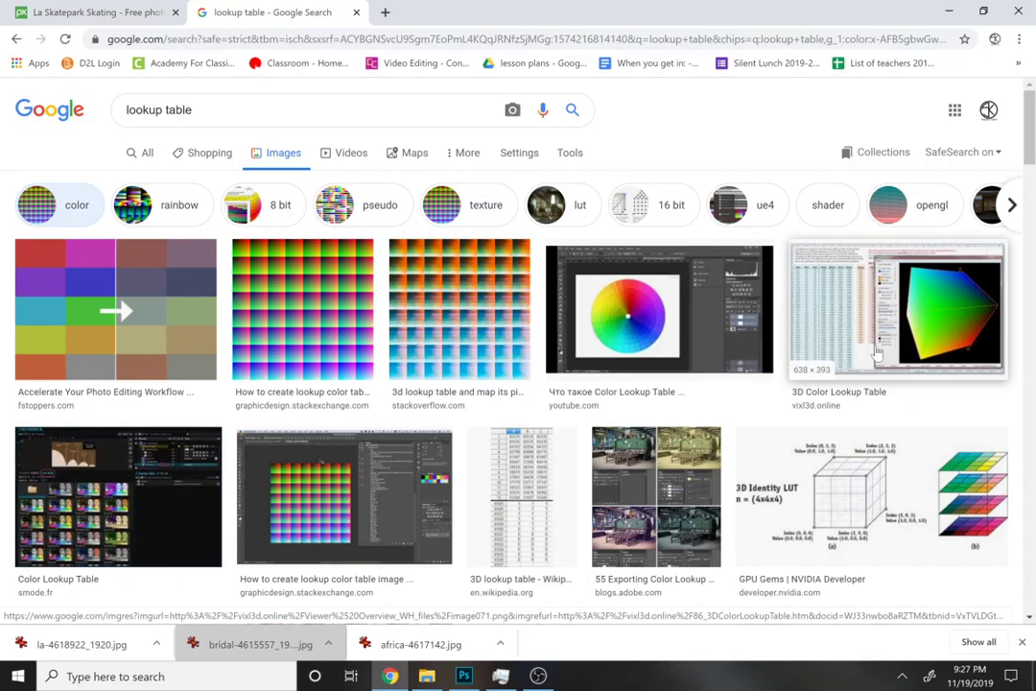
Preview results one by one up to the Wikimedia Commons Color-lookup-table diagram
{"action": "left_click", "coordinate": [876, 353]}
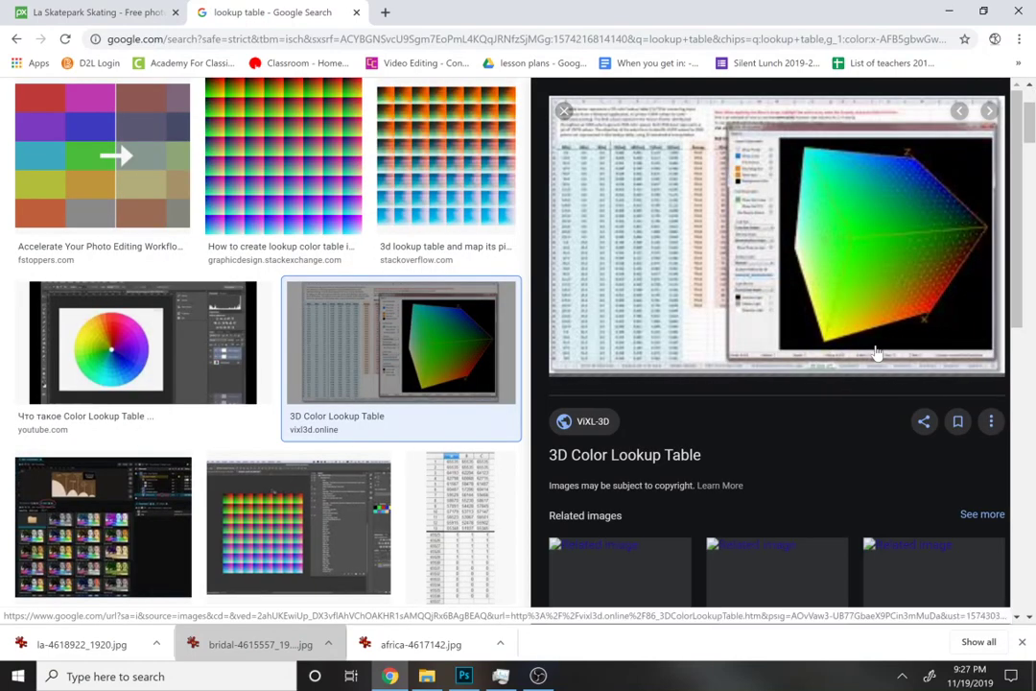
{"action": "key", "text": "Right"}
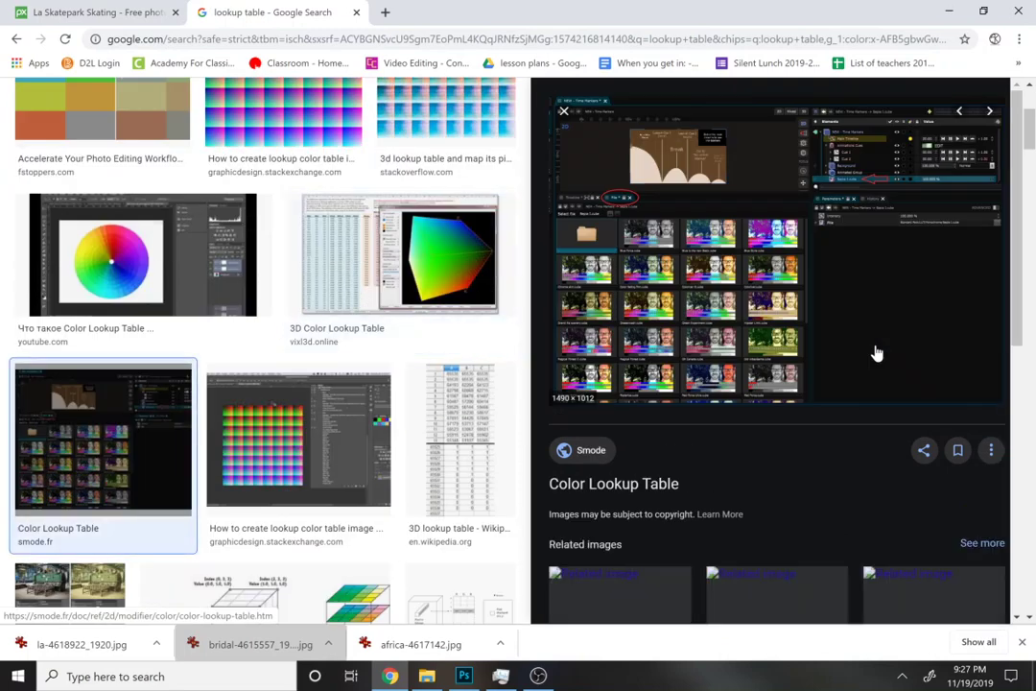
{"action": "key", "text": "Right"}
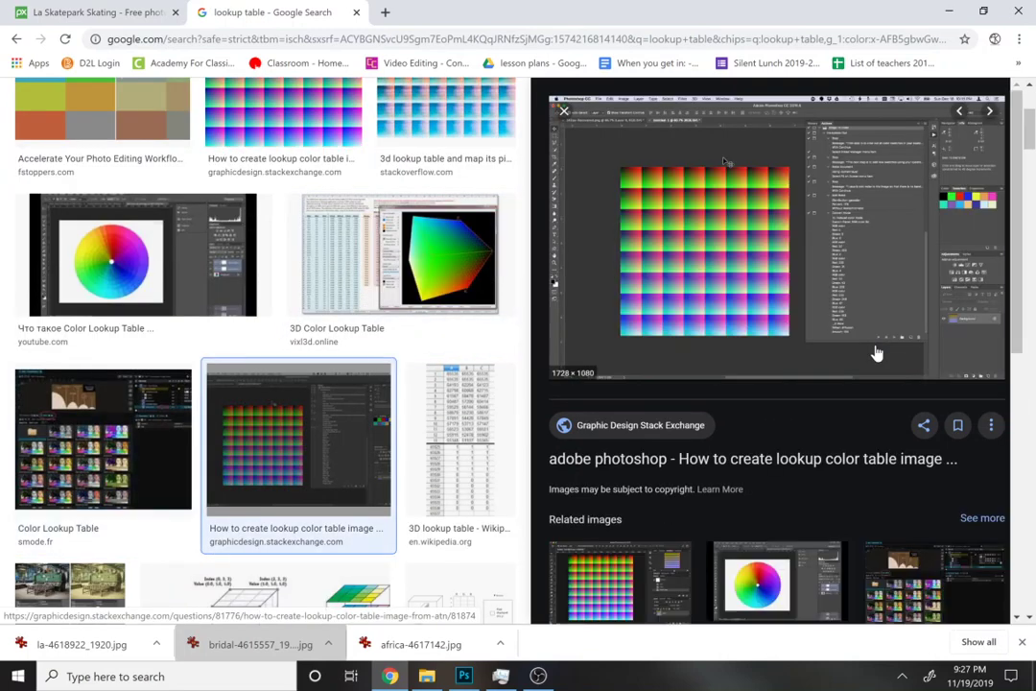
{"action": "key", "text": "Right"}
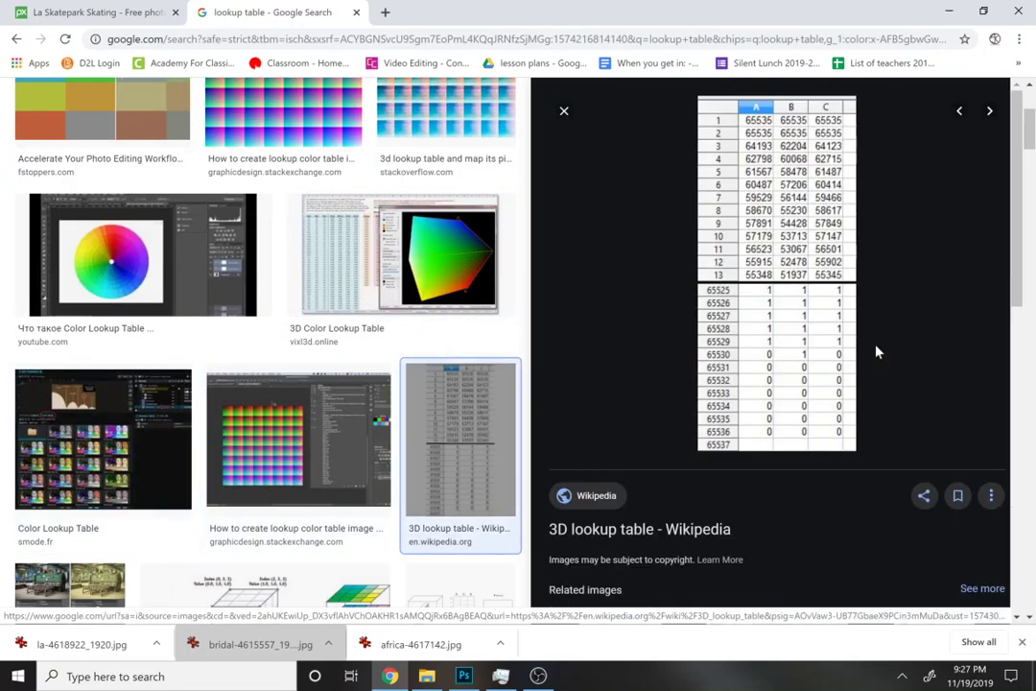
{"action": "key", "text": "Right"}
{"action": "key", "text": "Right"}
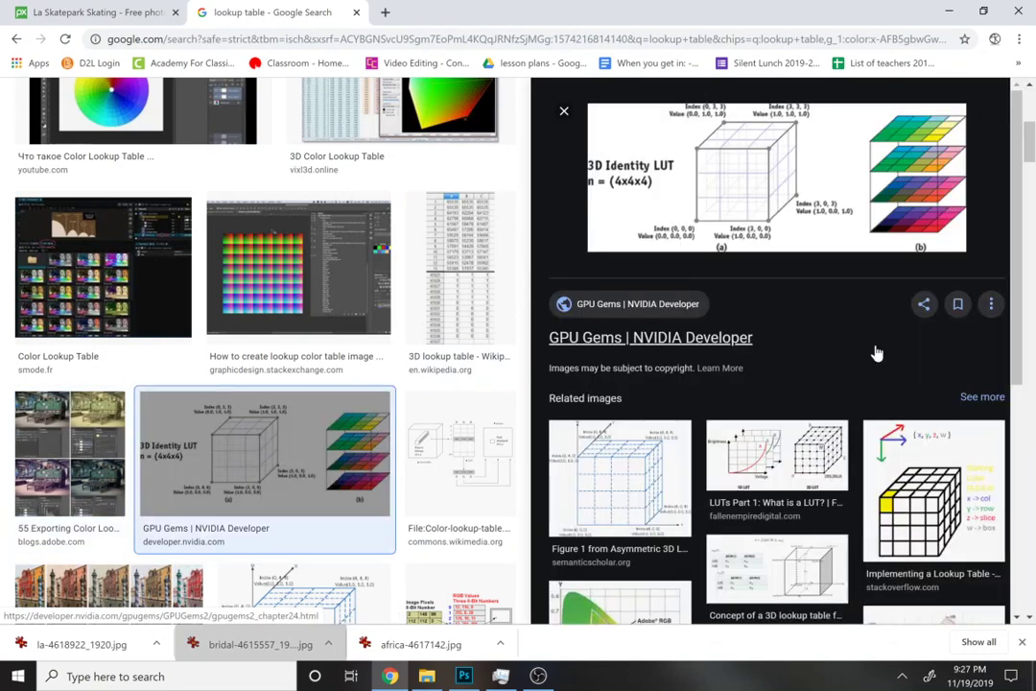
{"action": "key", "text": "Right"}
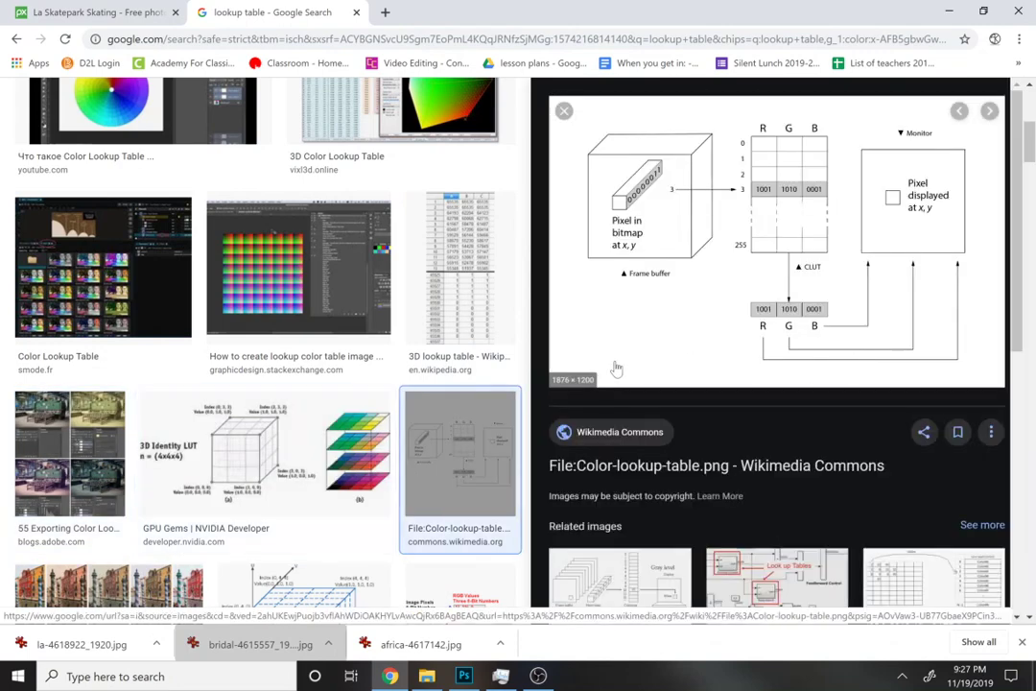
{"action": "key", "text": "Right"}
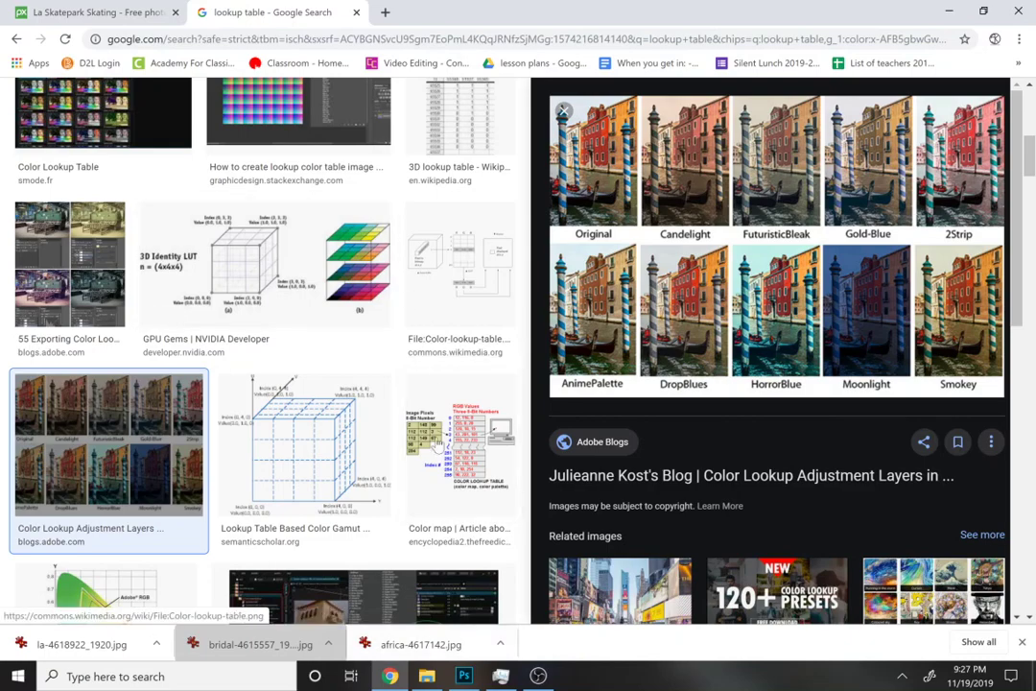
Open the downloaded bridal and skatepark photos in Photoshop
{"action": "left_click", "coordinate": [259, 643]}
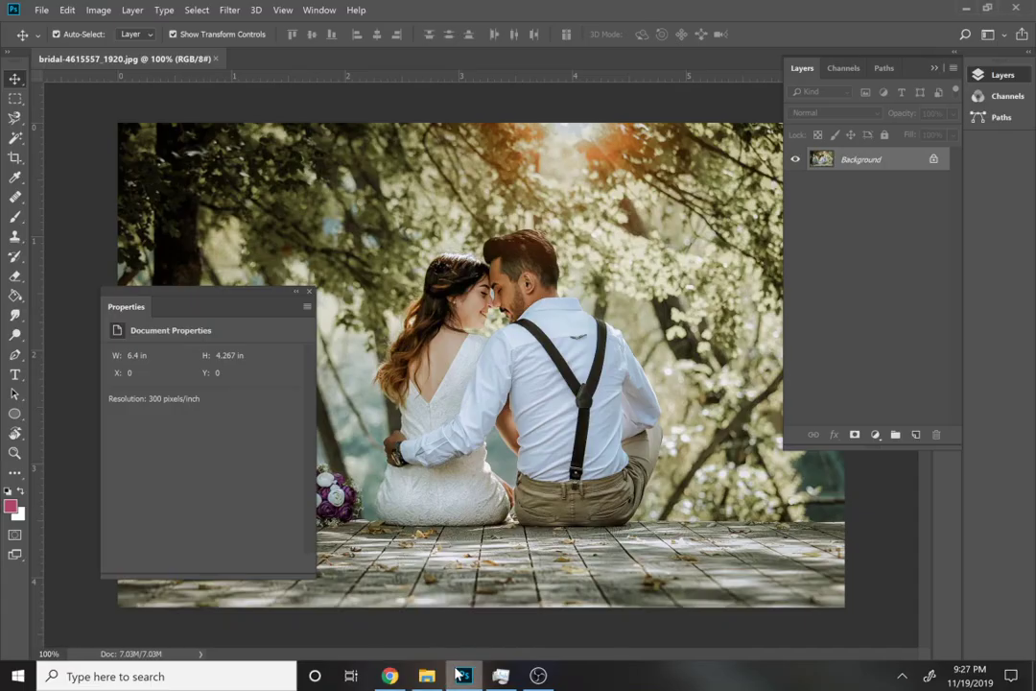
{"action": "left_click", "coordinate": [307, 294]}
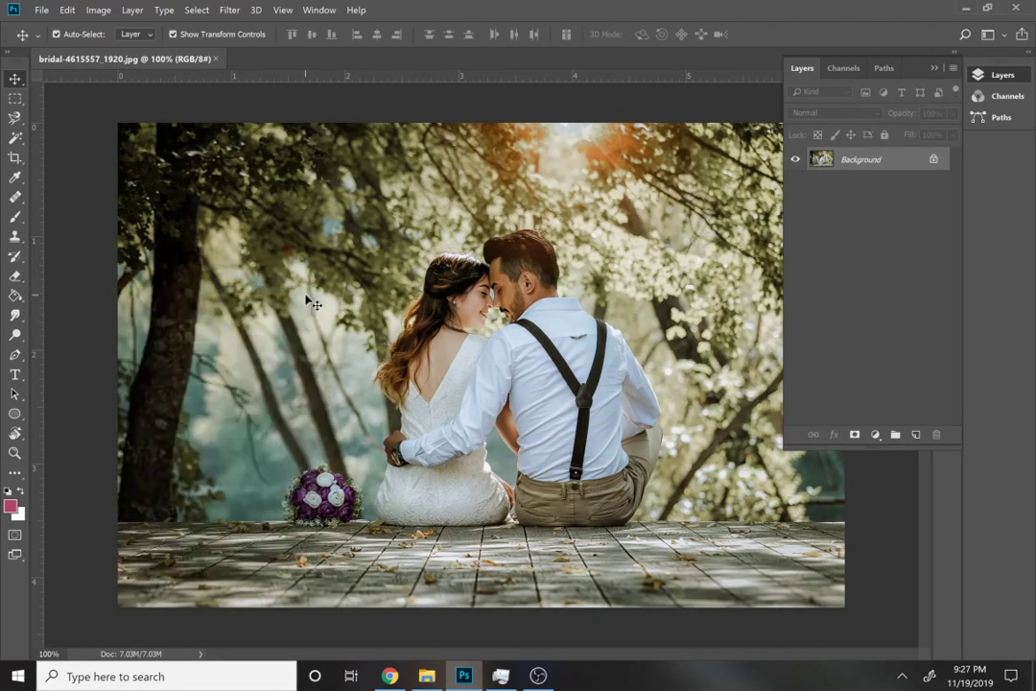
{"action": "left_click", "coordinate": [396, 674]}
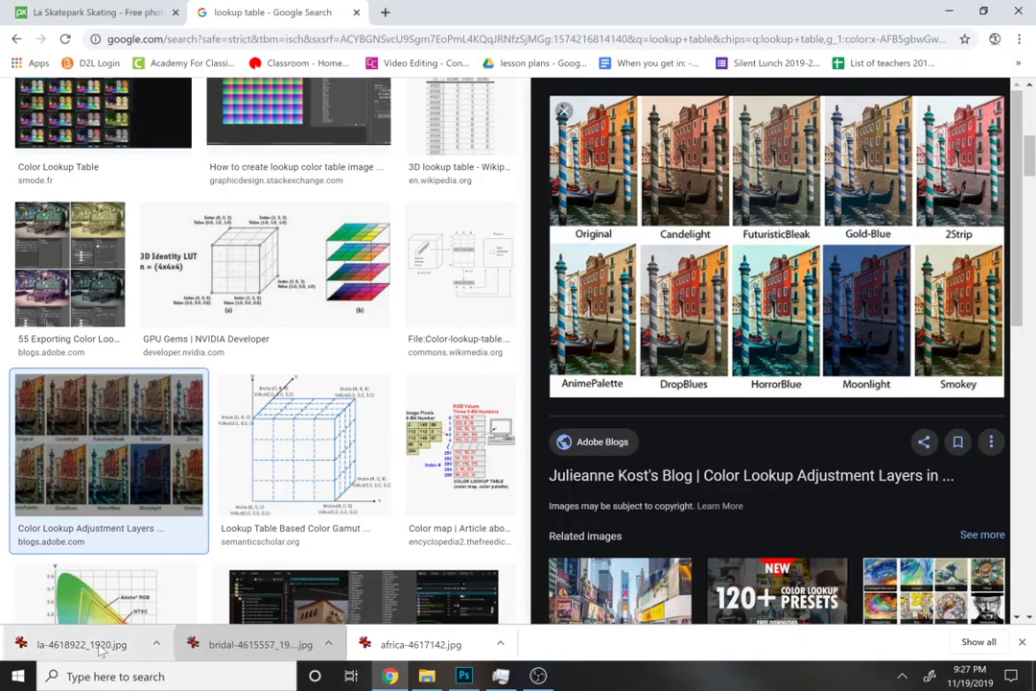
{"action": "left_click_drag", "start_coordinate": [101, 650], "coordinate": [291, 64]}
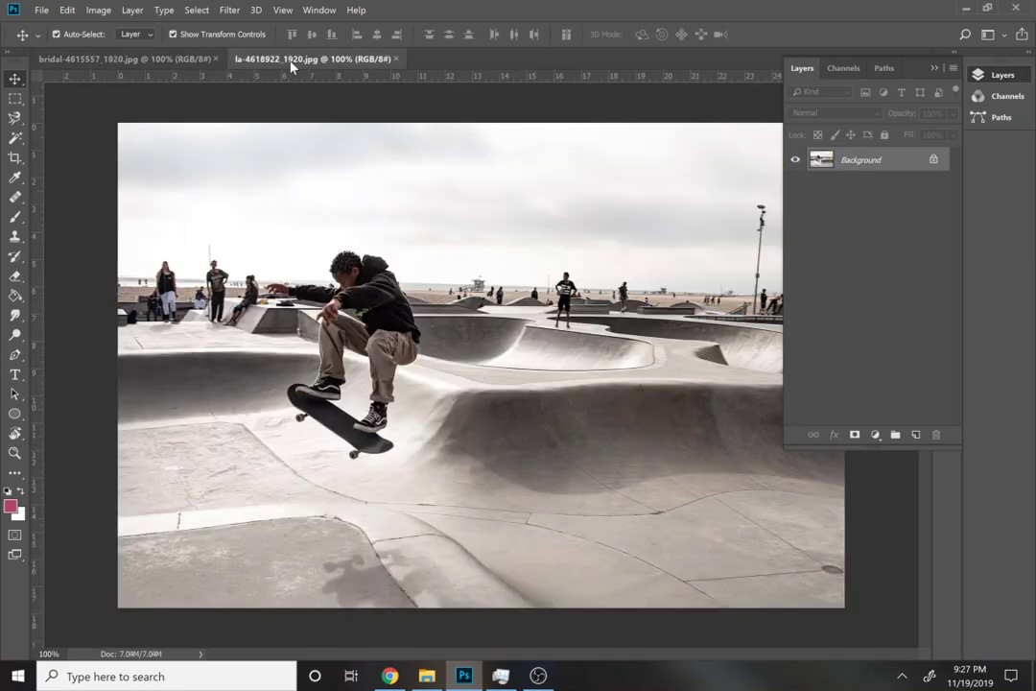
{"action": "left_click", "coordinate": [390, 675]}
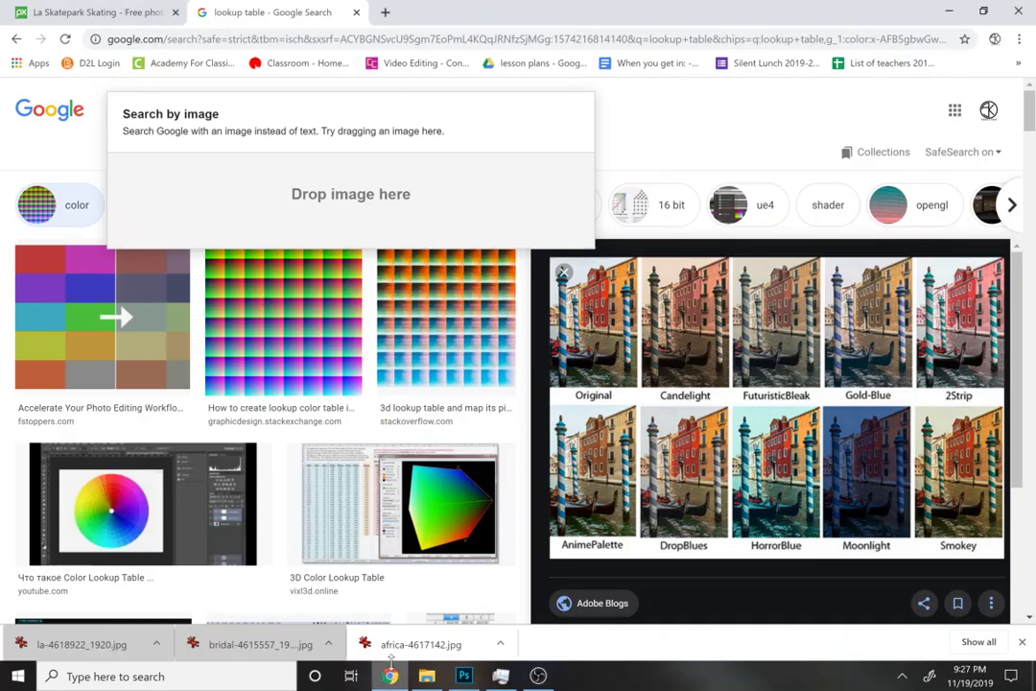
{"action": "left_click_drag", "start_coordinate": [394, 658], "coordinate": [100, 89]}
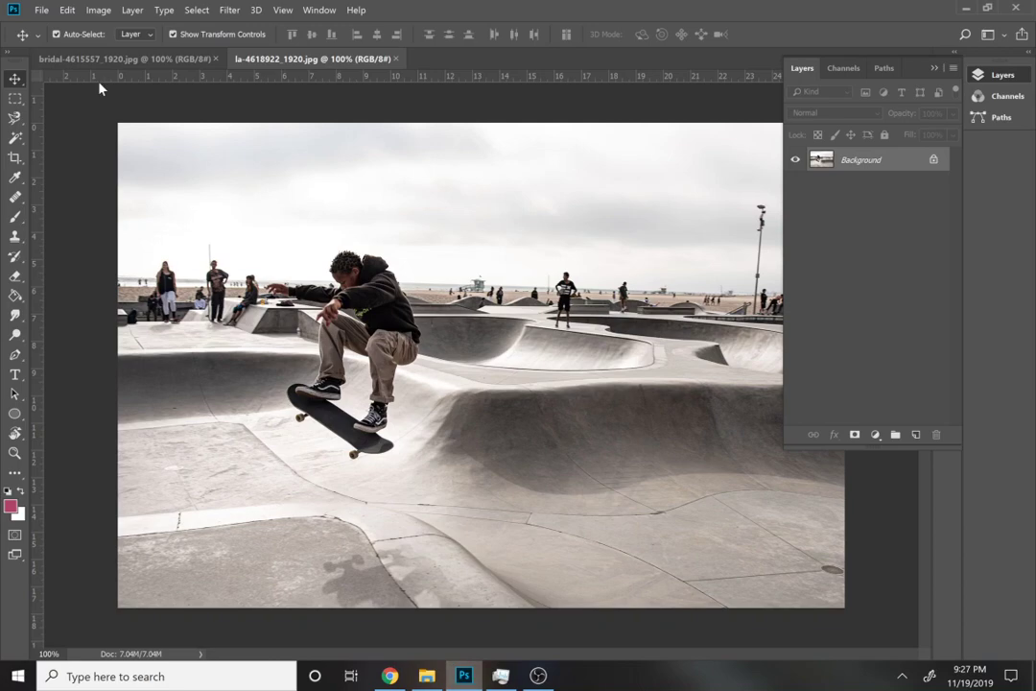
Open fox-4589927.jpg from Open Recent, then return to the bridal-4615557_1920 photo
{"action": "left_click", "coordinate": [41, 10]}
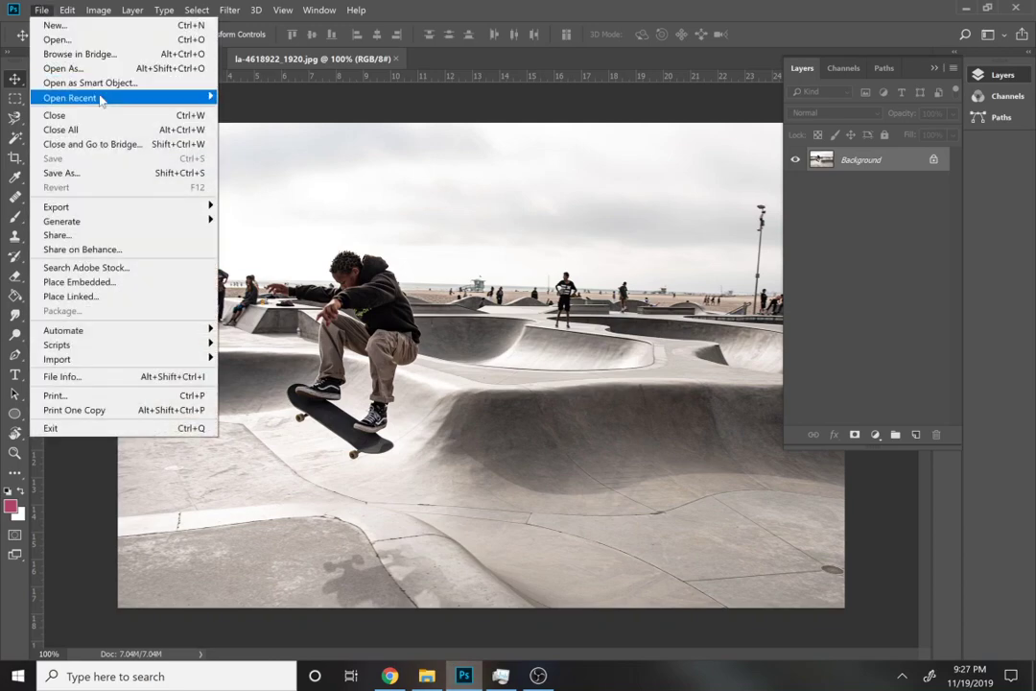
{"action": "mouse_move", "coordinate": [113, 100]}
{"action": "left_click", "coordinate": [271, 184]}
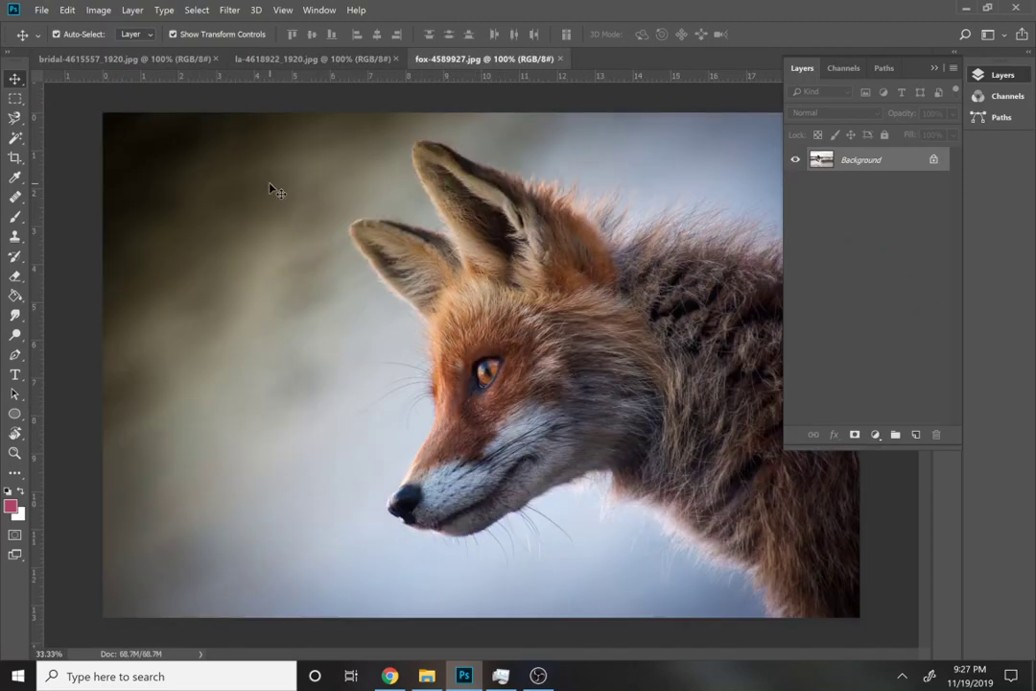
{"action": "left_click", "coordinate": [278, 58]}
{"action": "left_click", "coordinate": [189, 61]}
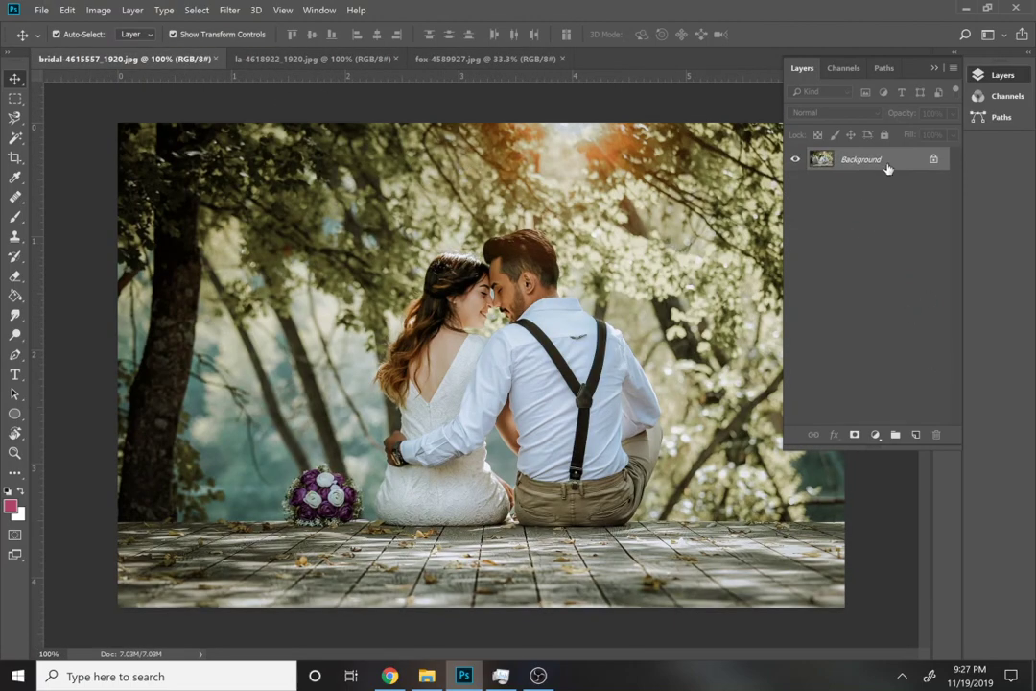
Add a Color Lookup layer and try 2Strip, 3Strip, Bleach Bypass and Candlelight LUTs
{"action": "left_click", "coordinate": [876, 435]}
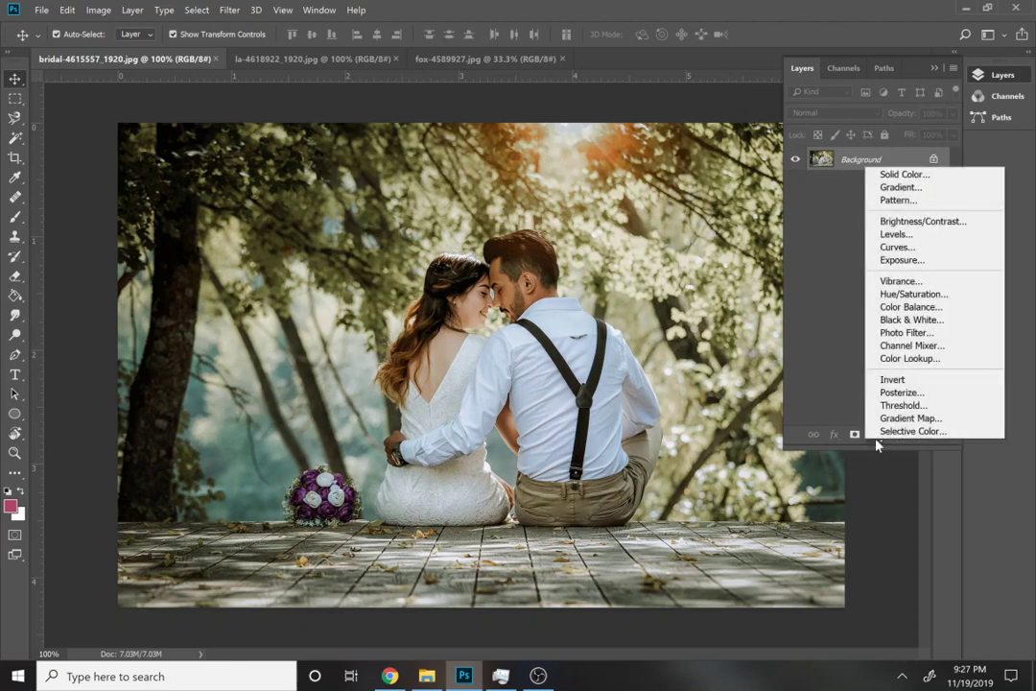
{"action": "left_click", "coordinate": [906, 360]}
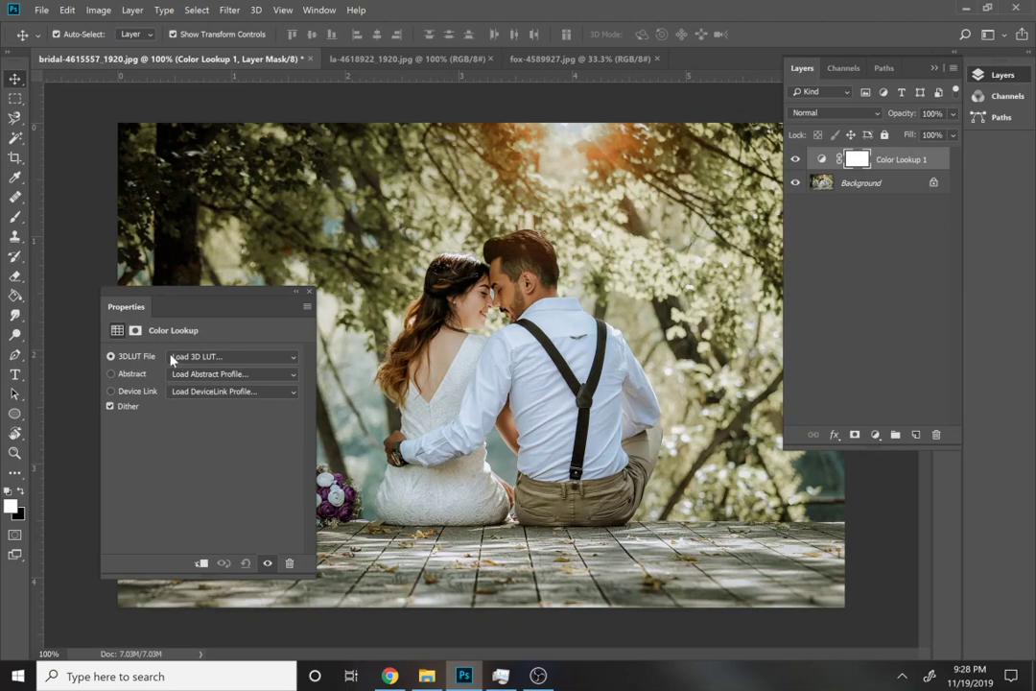
{"action": "left_click", "coordinate": [172, 359]}
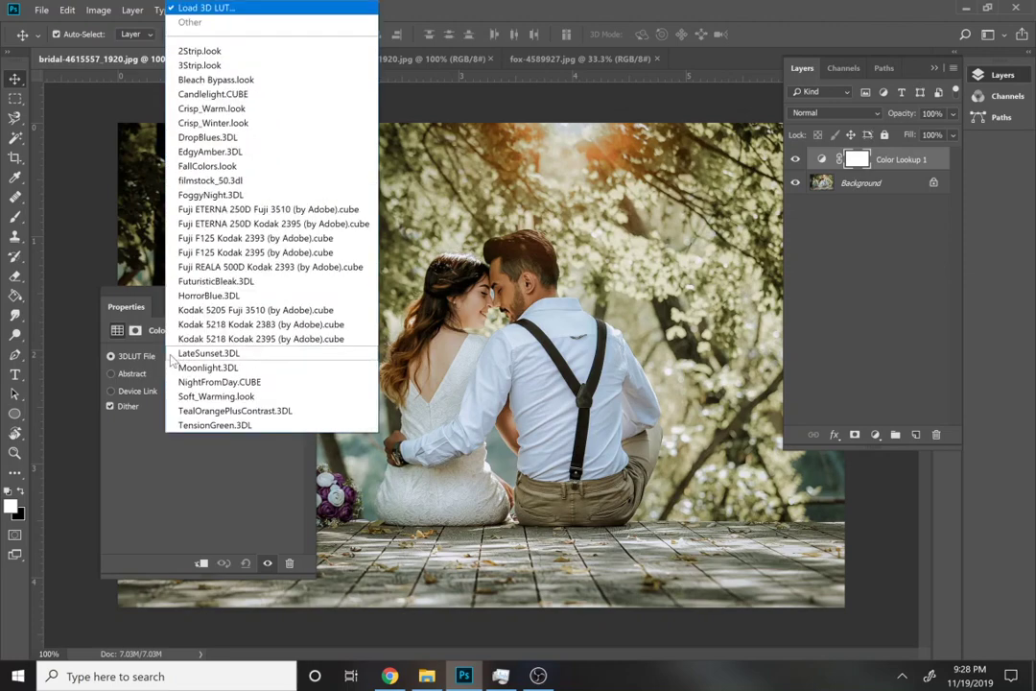
{"action": "left_click", "coordinate": [218, 55]}
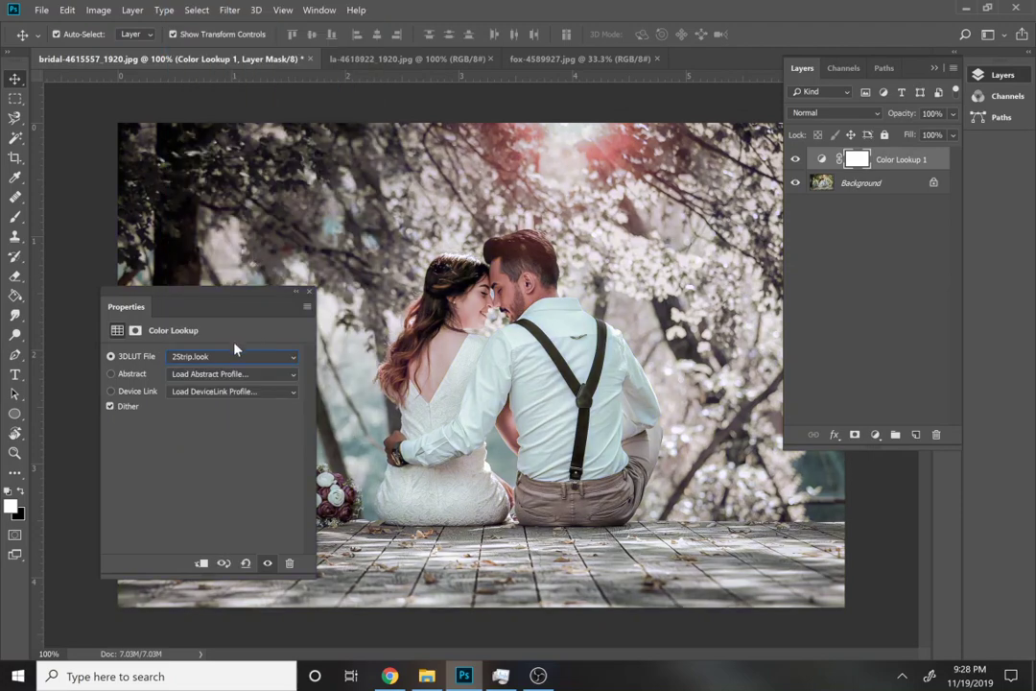
{"action": "left_click", "coordinate": [232, 355]}
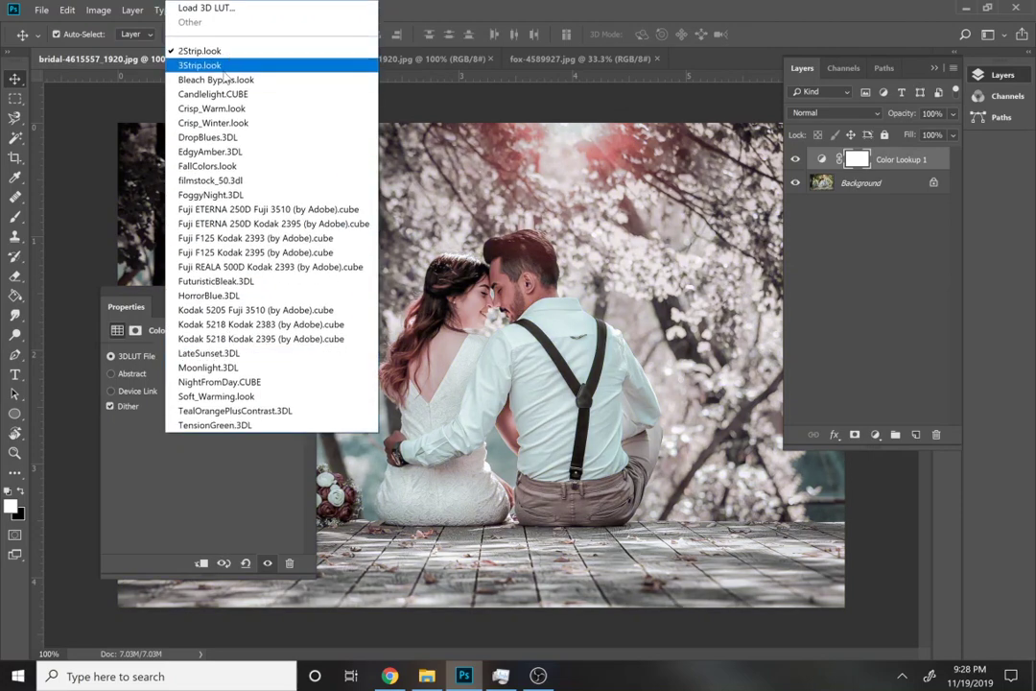
{"action": "left_click", "coordinate": [222, 67]}
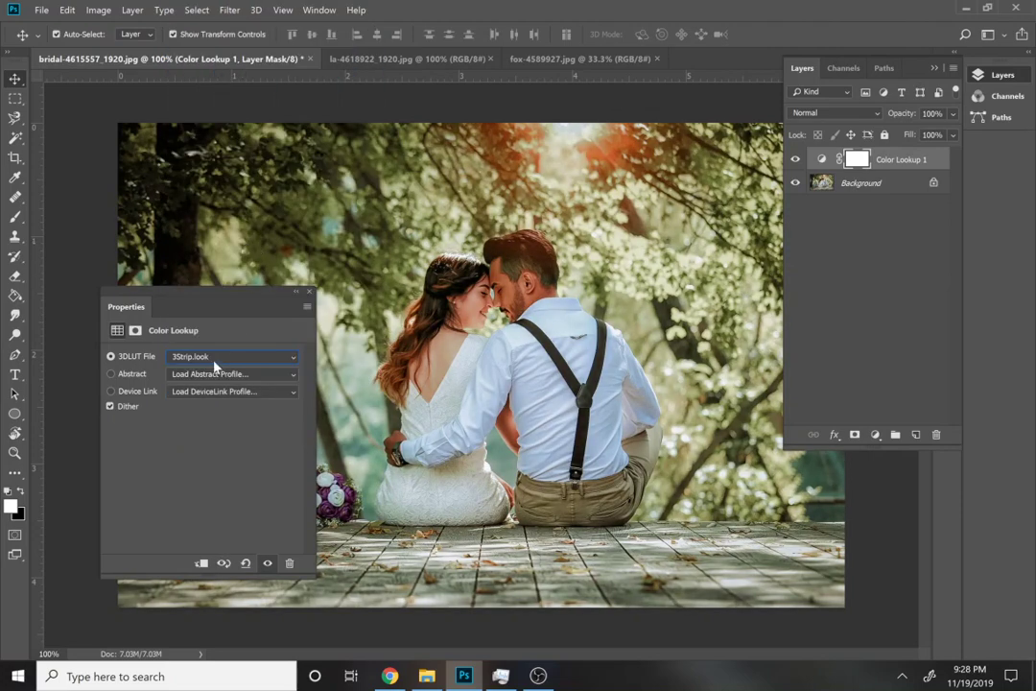
{"action": "left_click", "coordinate": [214, 361]}
{"action": "left_click", "coordinate": [213, 80]}
{"action": "left_click", "coordinate": [226, 362]}
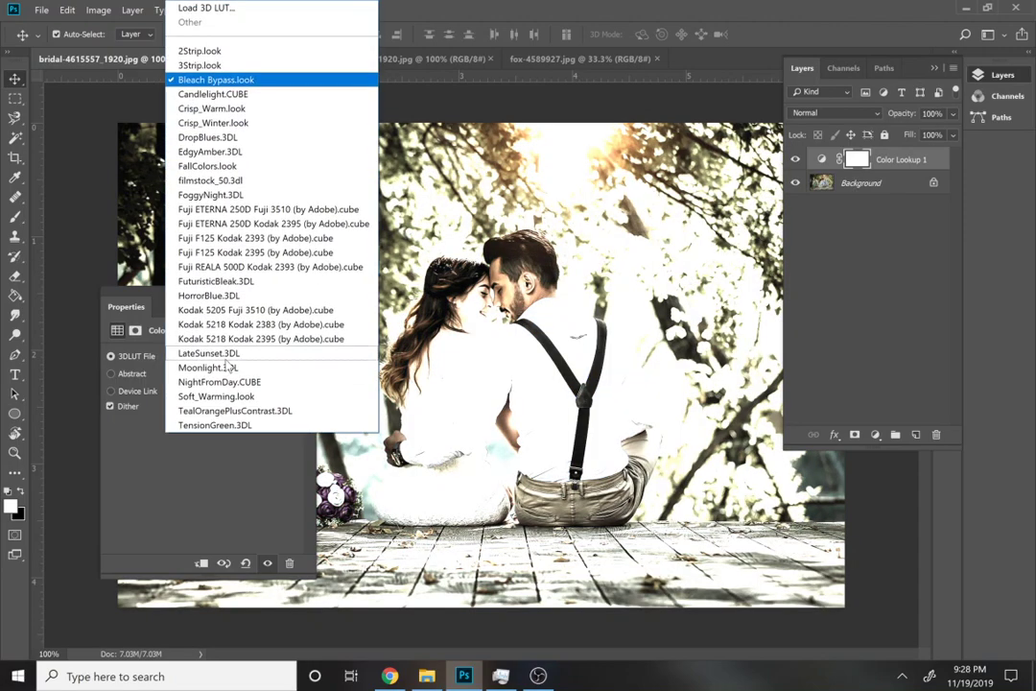
{"action": "left_click", "coordinate": [203, 96]}
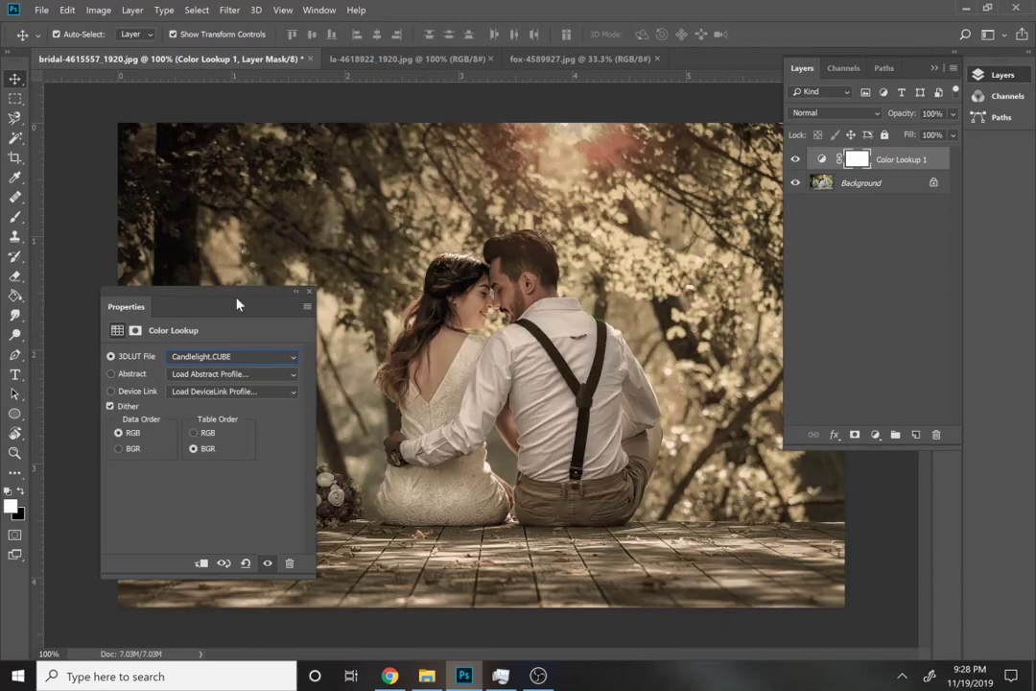
Try the Crisp_Warm, Crisp_Winter, Fuji ETERNA 250D and Fuji F125 LUTs
{"action": "left_click", "coordinate": [232, 359]}
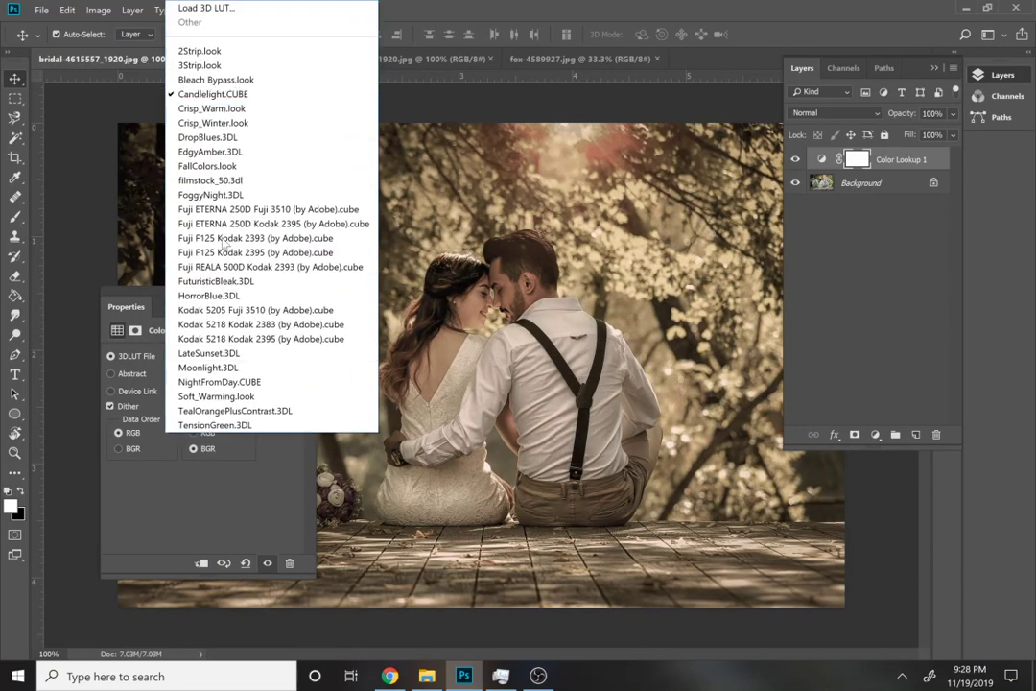
{"action": "left_click", "coordinate": [220, 112]}
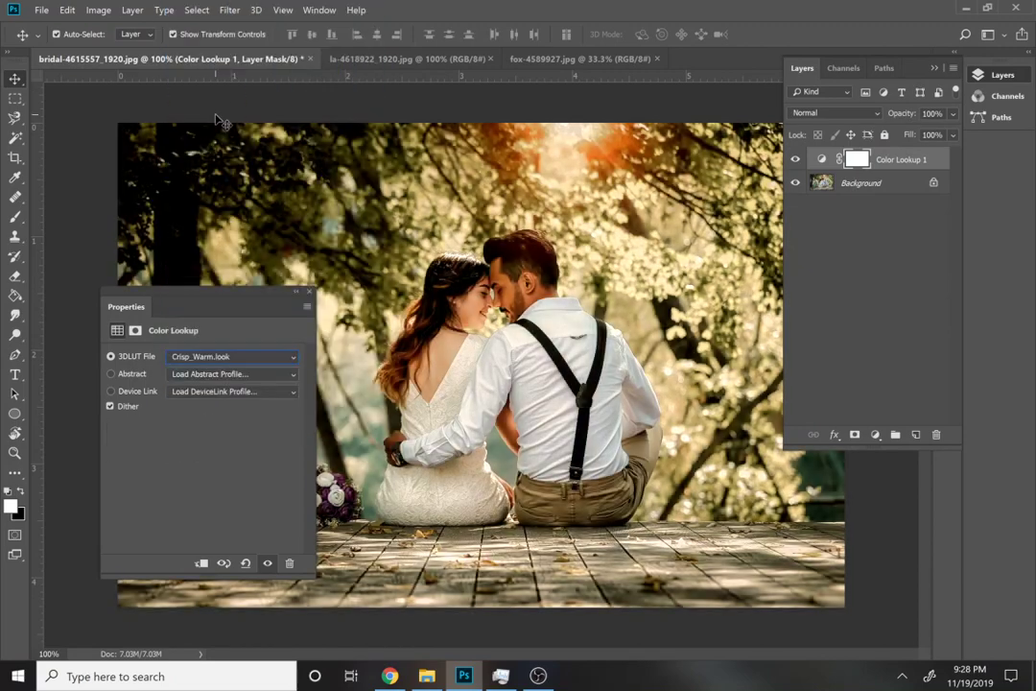
{"action": "left_click", "coordinate": [230, 360]}
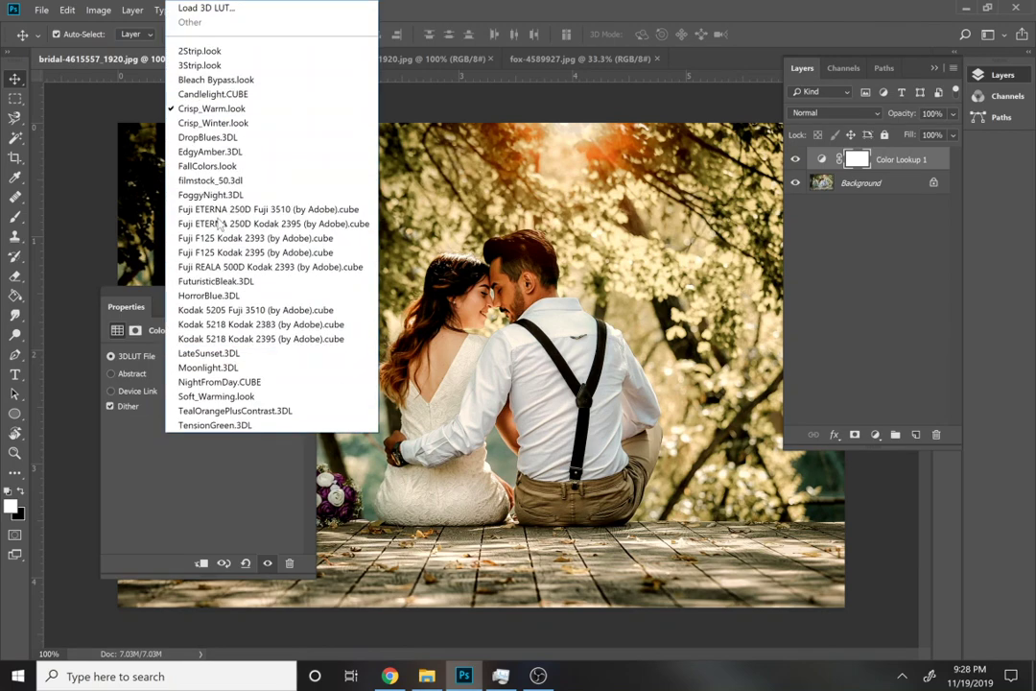
{"action": "left_click", "coordinate": [215, 124]}
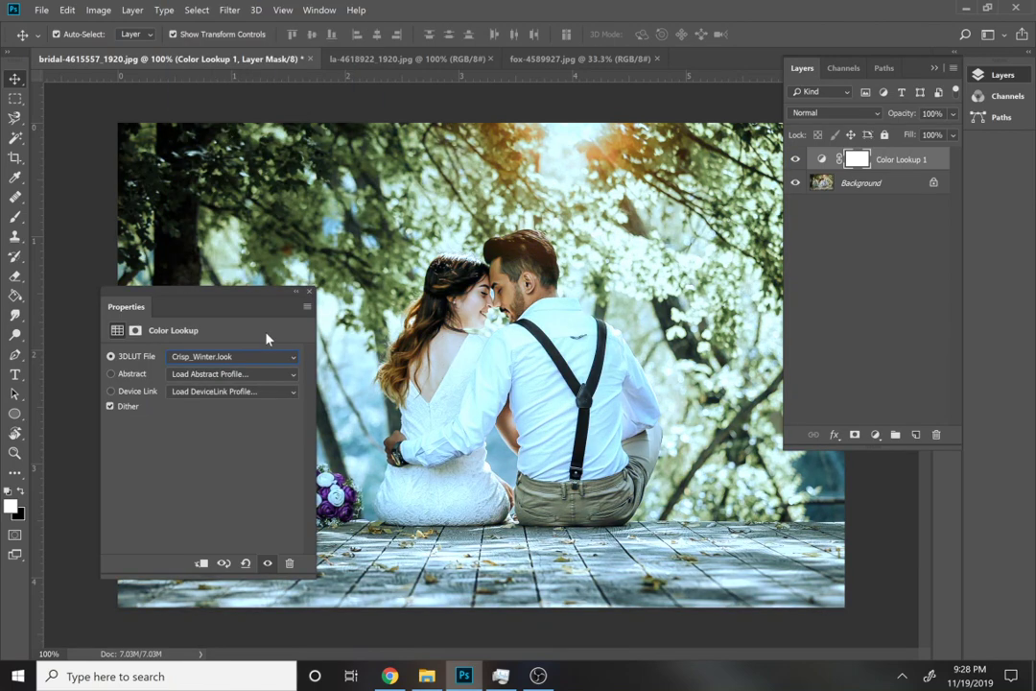
{"action": "left_click", "coordinate": [246, 358]}
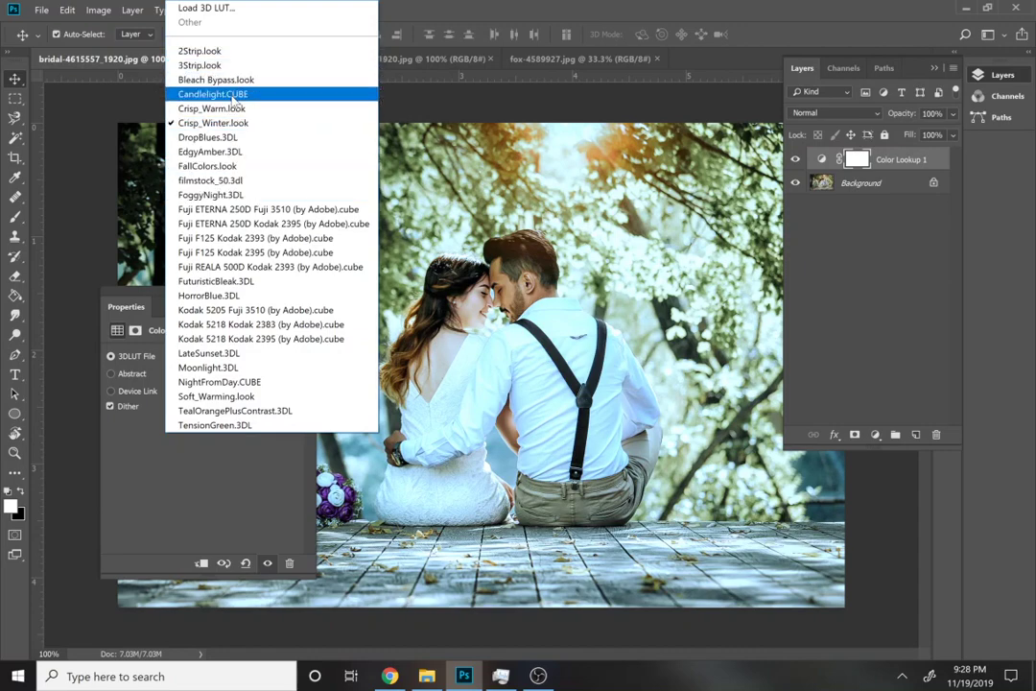
{"action": "left_click", "coordinate": [248, 211]}
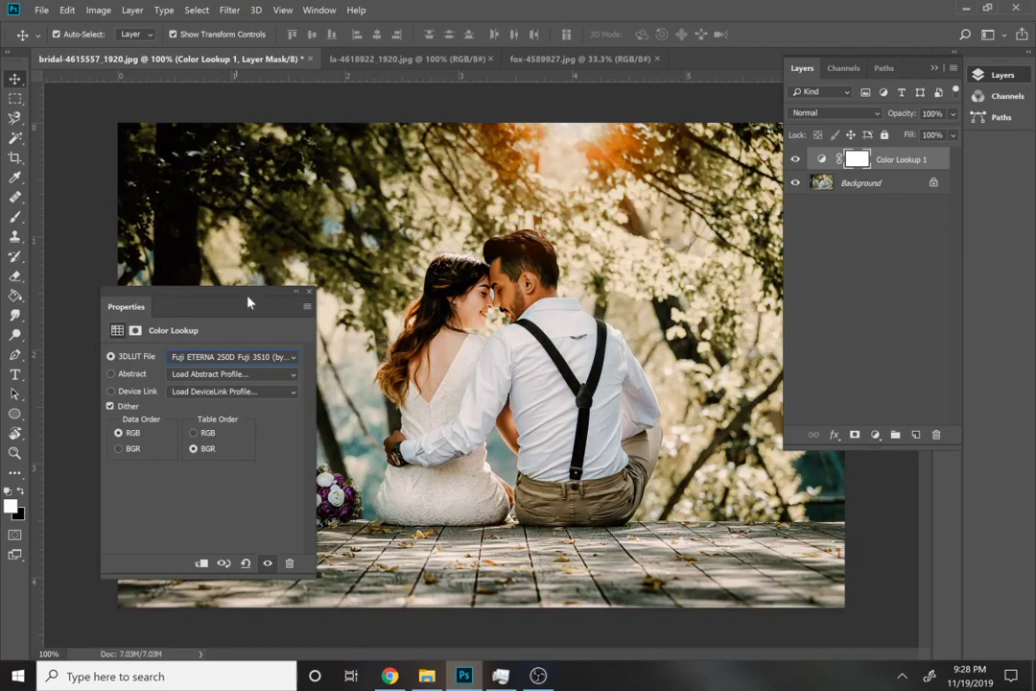
{"action": "left_click", "coordinate": [221, 357]}
{"action": "left_click", "coordinate": [201, 215]}
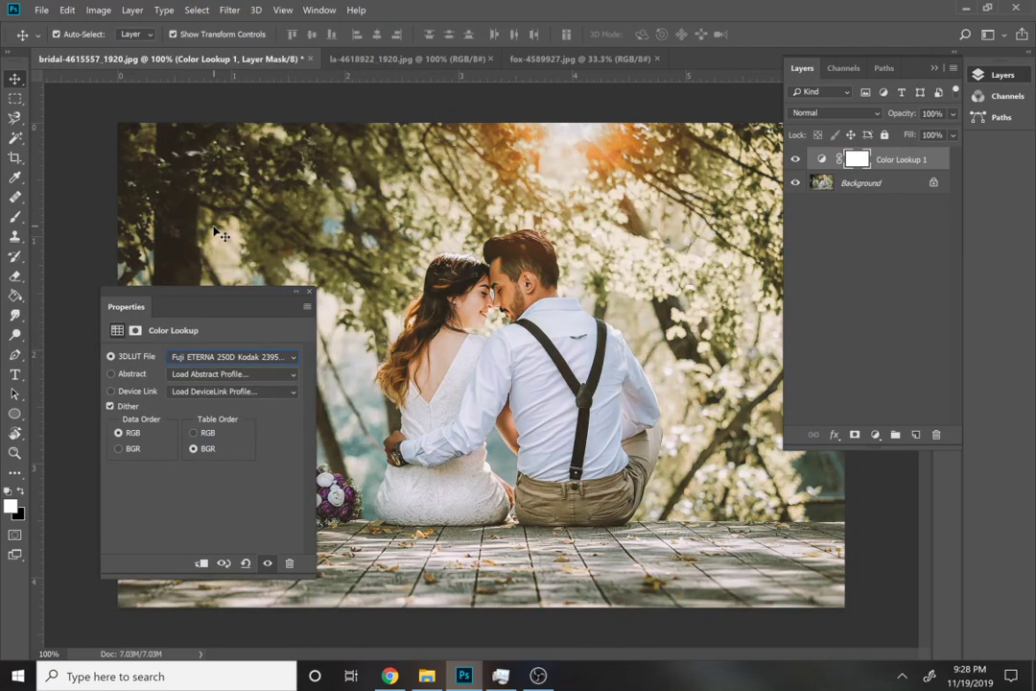
{"action": "left_click", "coordinate": [227, 357]}
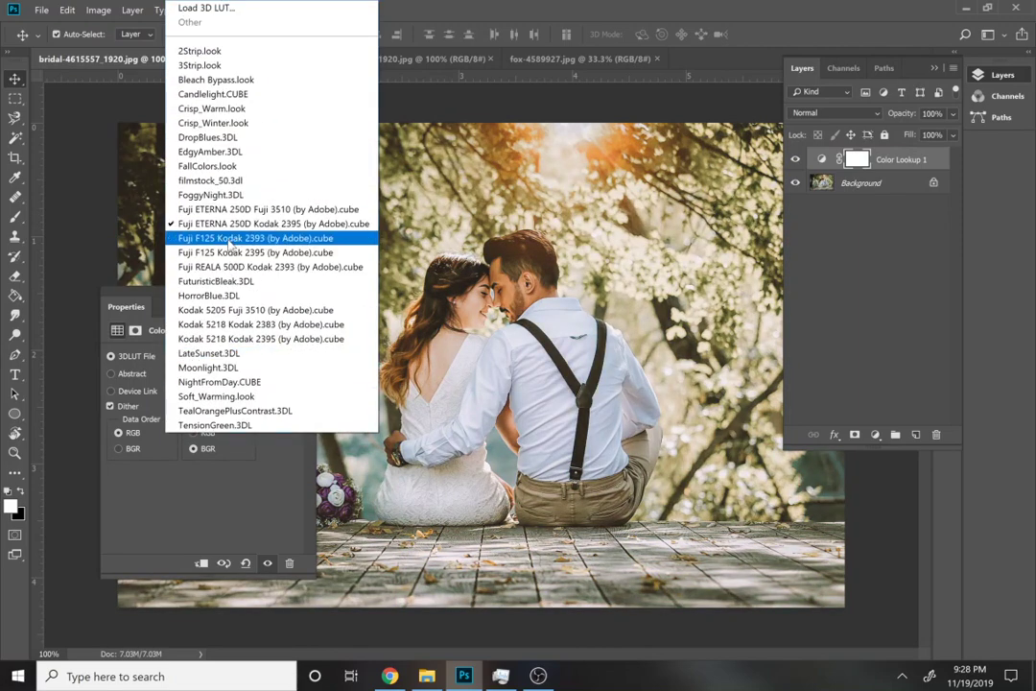
{"action": "left_click", "coordinate": [230, 300]}
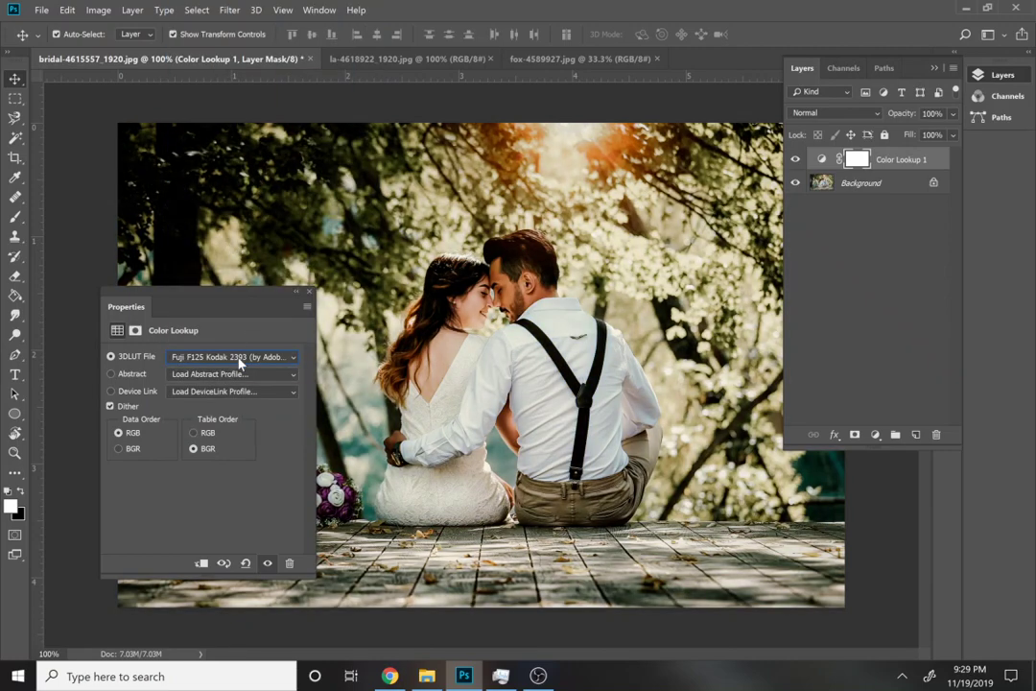
{"action": "left_click", "coordinate": [239, 361]}
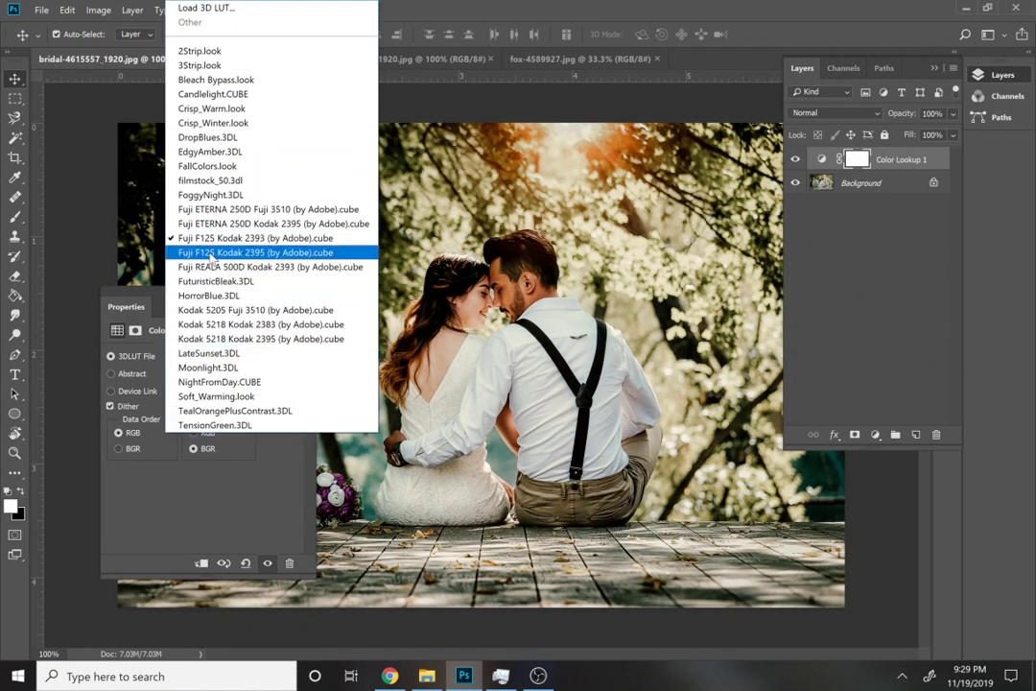
{"action": "left_click", "coordinate": [180, 219]}
Try Fuji REALA 500D, FuturisticBleak, HorrorBlue and Kodak LUTs, ending on Kodak 5218 Kodak 2395
{"action": "left_click", "coordinate": [230, 360]}
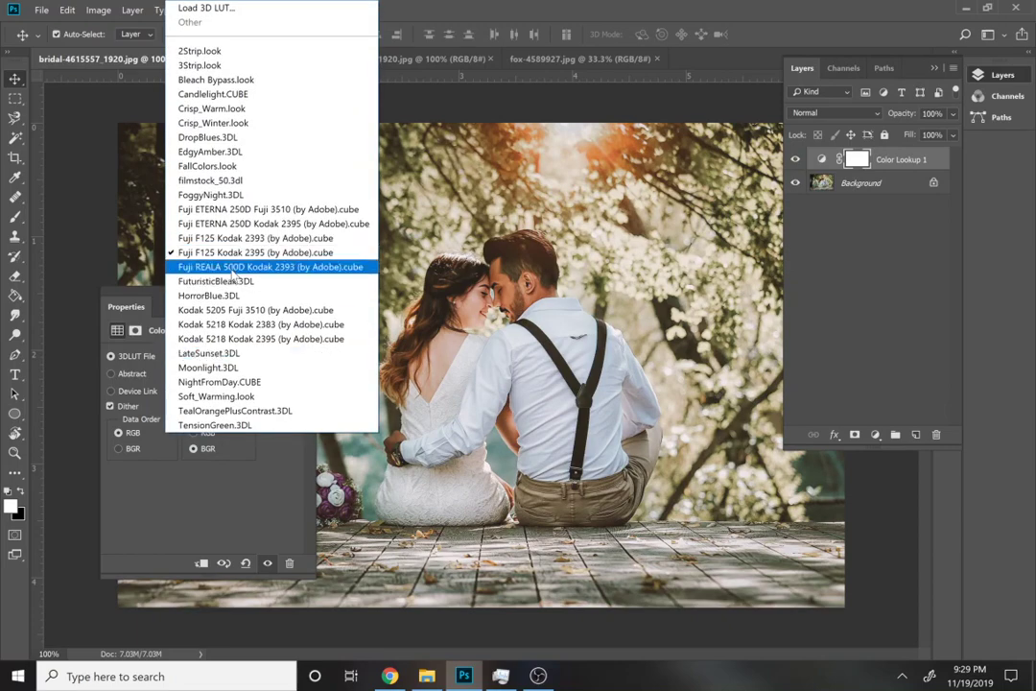
{"action": "left_click", "coordinate": [232, 269]}
{"action": "left_click", "coordinate": [254, 361]}
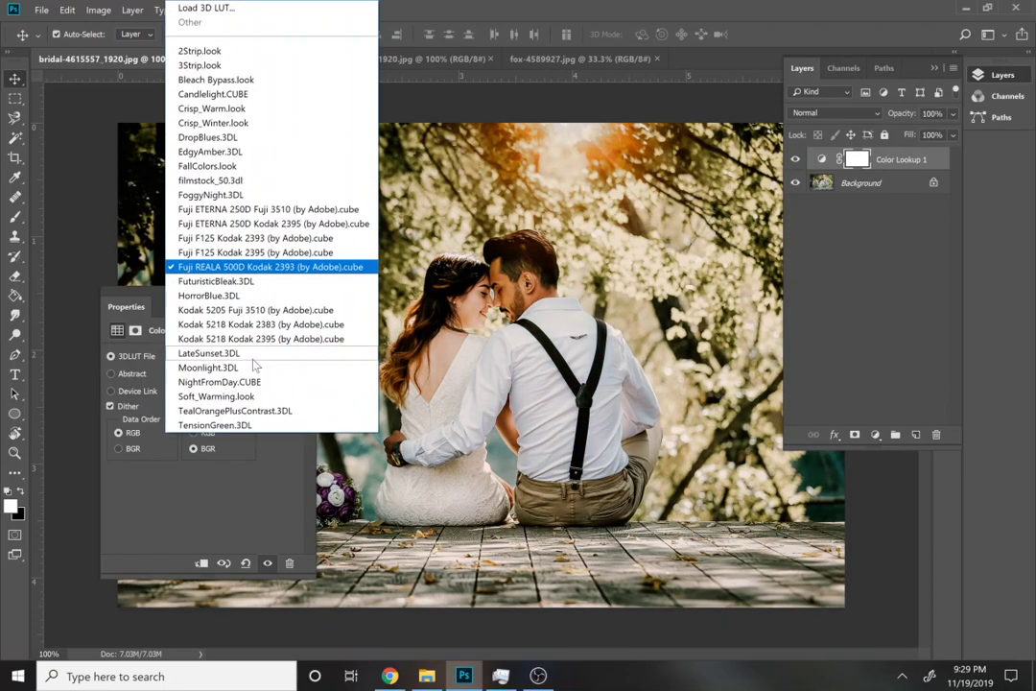
{"action": "left_click", "coordinate": [217, 284]}
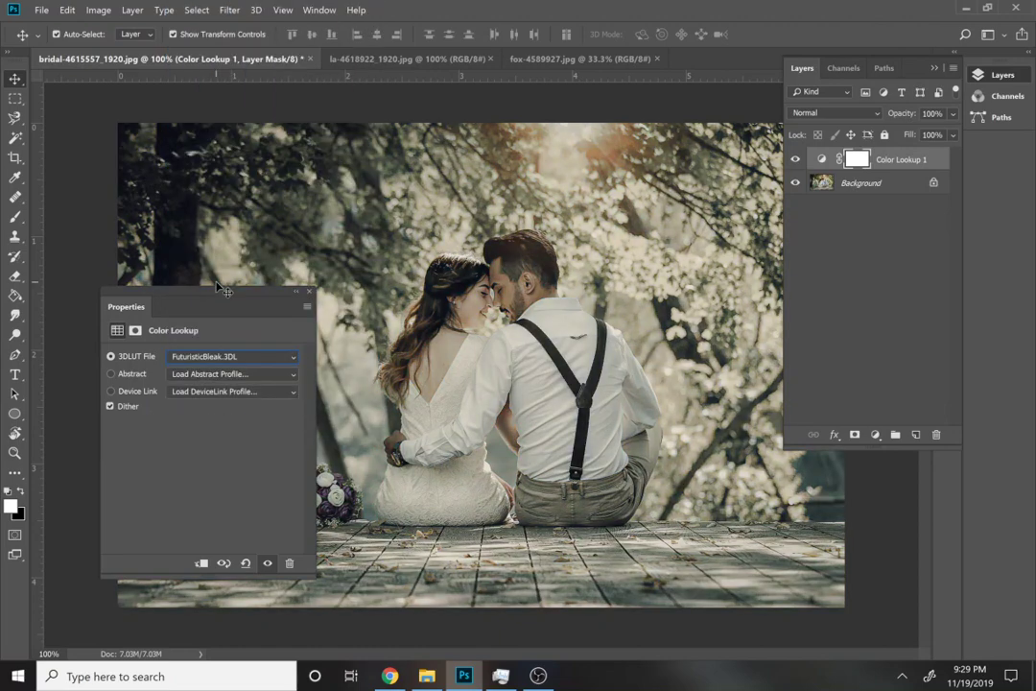
{"action": "left_click", "coordinate": [232, 359]}
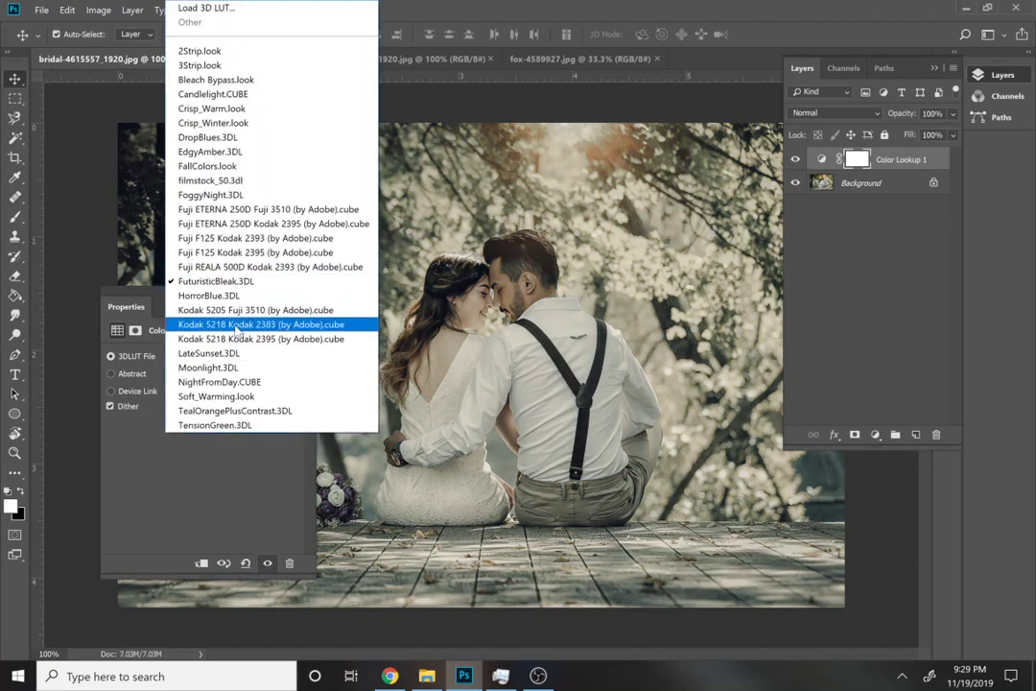
{"action": "left_click", "coordinate": [227, 296]}
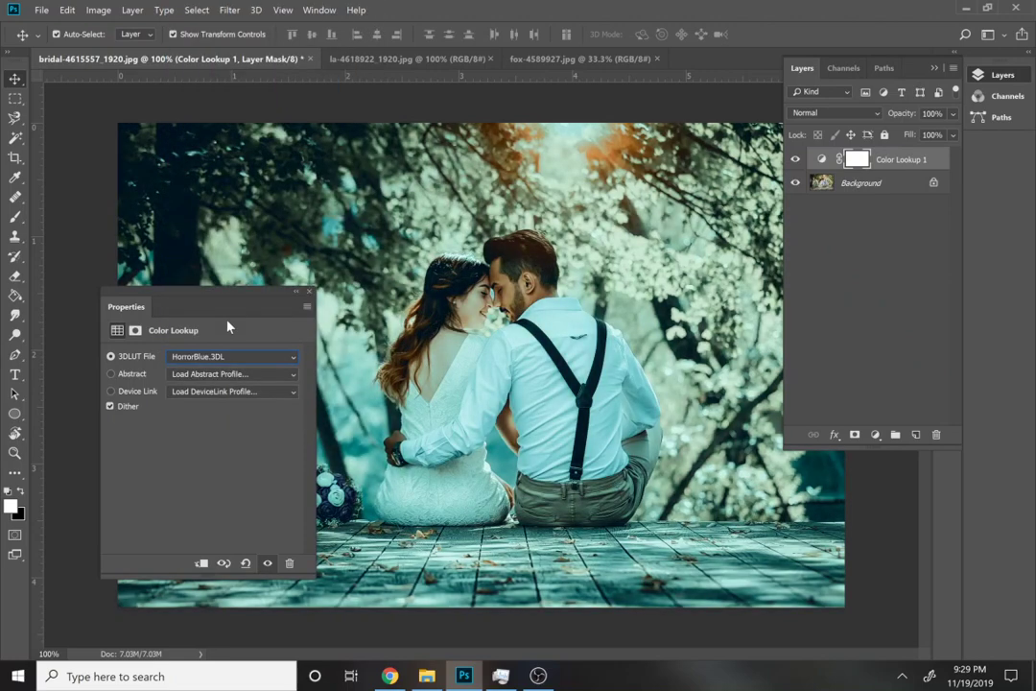
{"action": "left_click", "coordinate": [219, 360]}
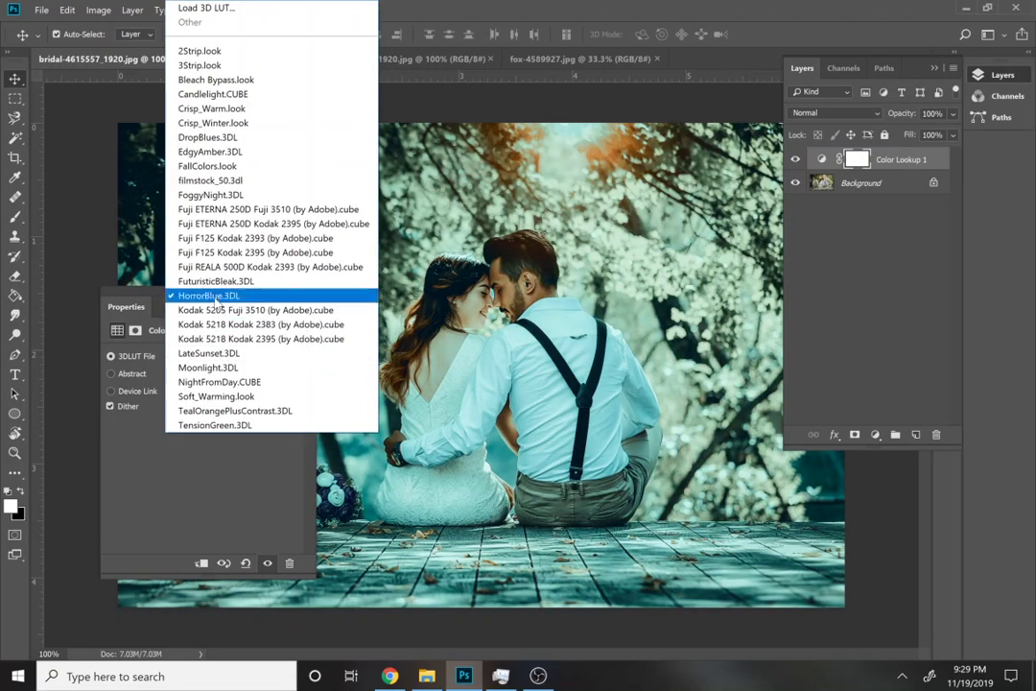
{"action": "left_click", "coordinate": [216, 310]}
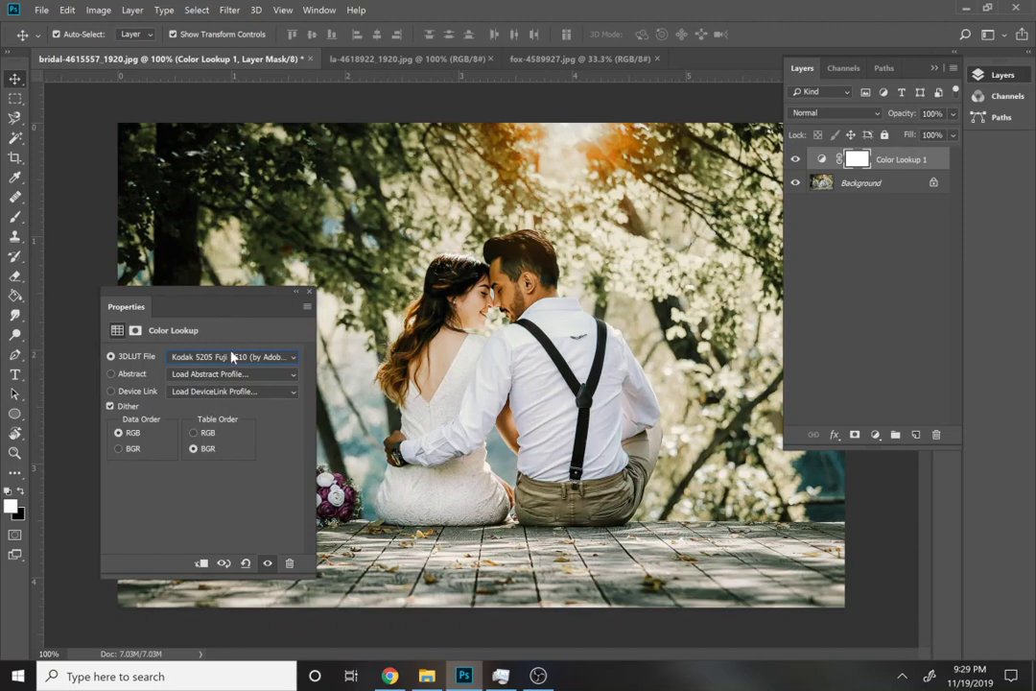
{"action": "left_click", "coordinate": [229, 360]}
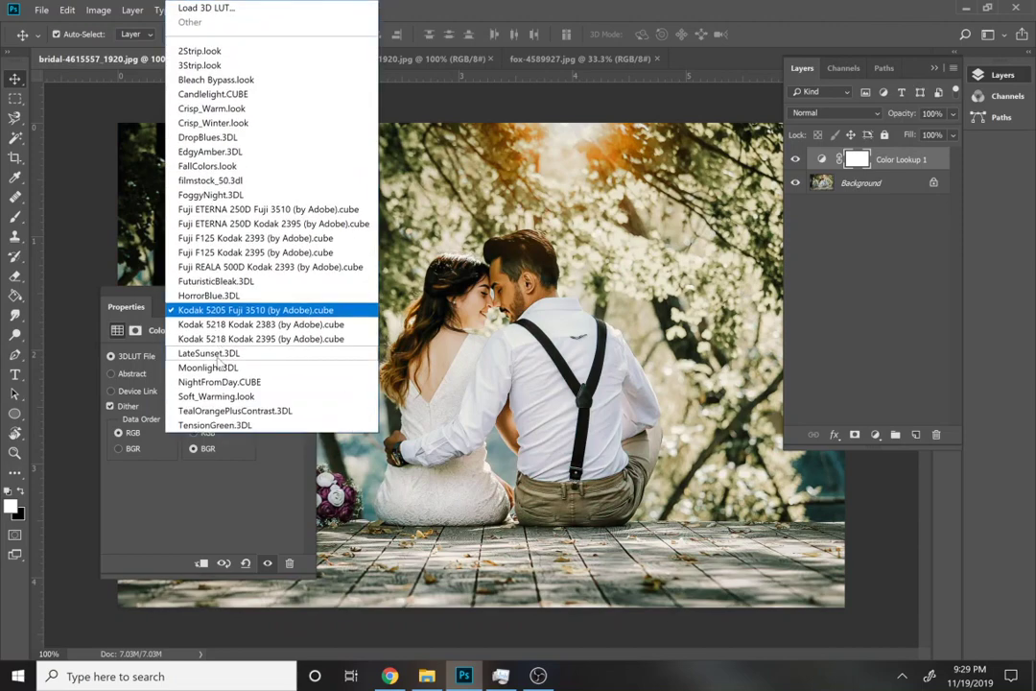
{"action": "left_click", "coordinate": [195, 328]}
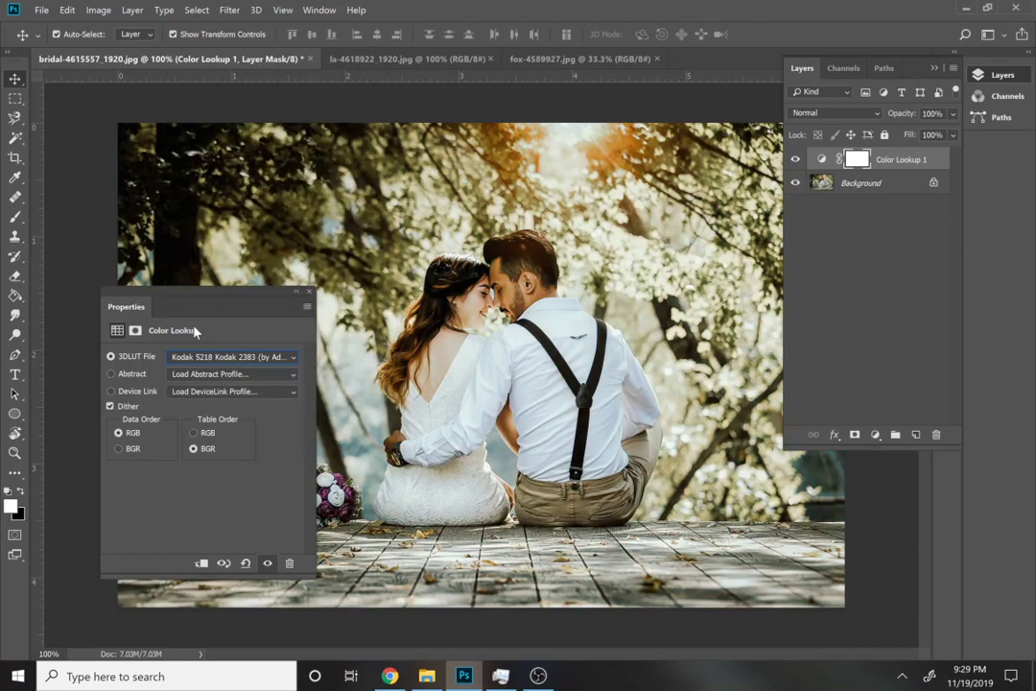
{"action": "left_click", "coordinate": [197, 360]}
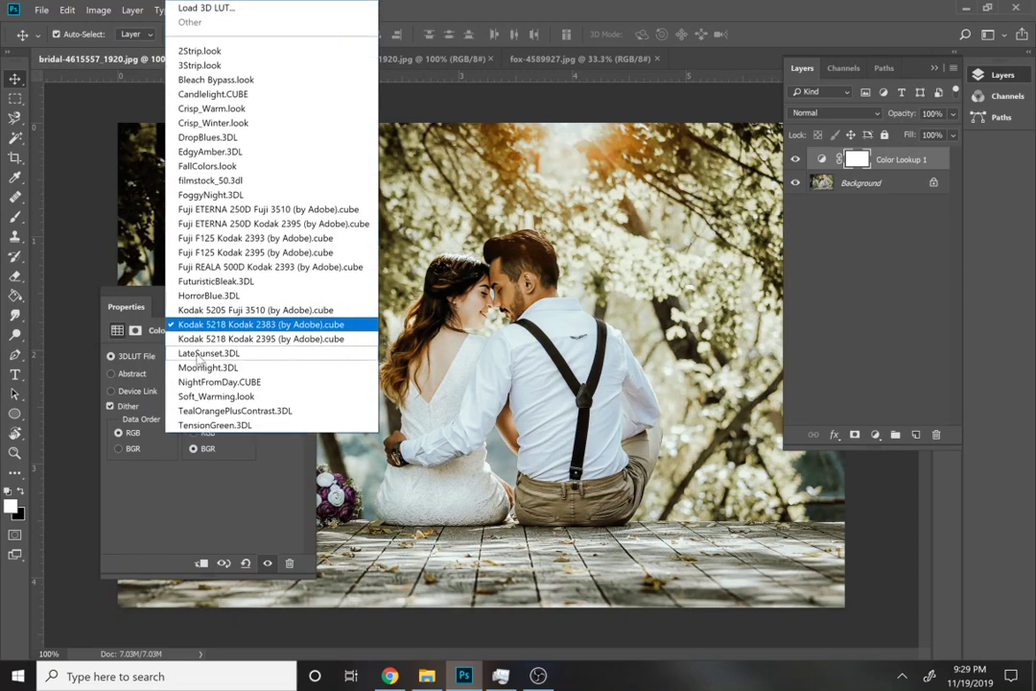
{"action": "left_click", "coordinate": [199, 350]}
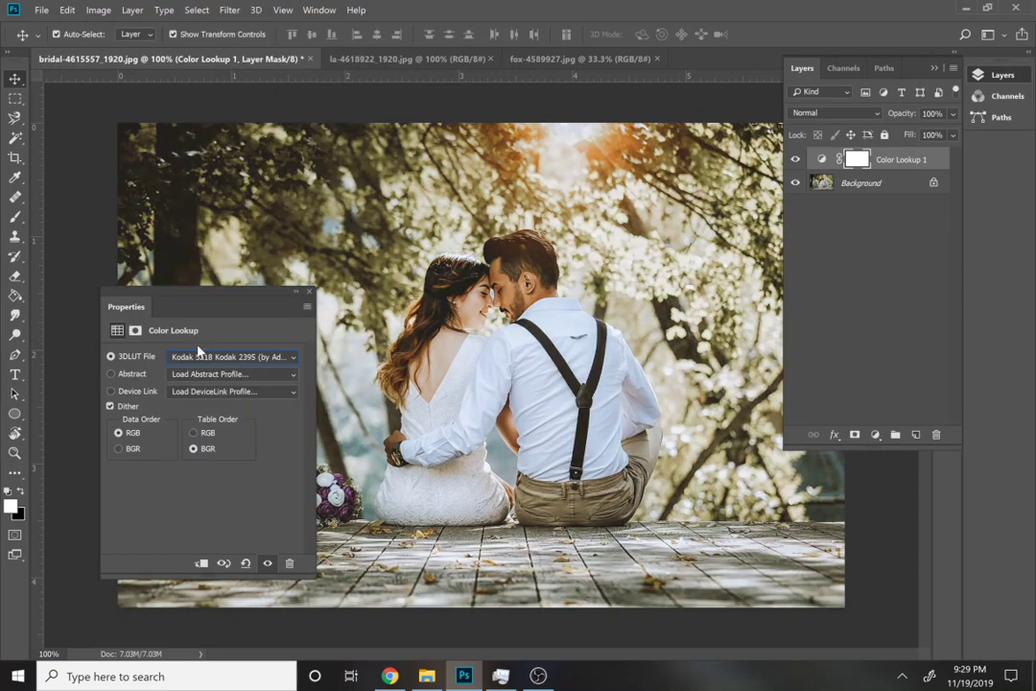
{"action": "left_click", "coordinate": [189, 357]}
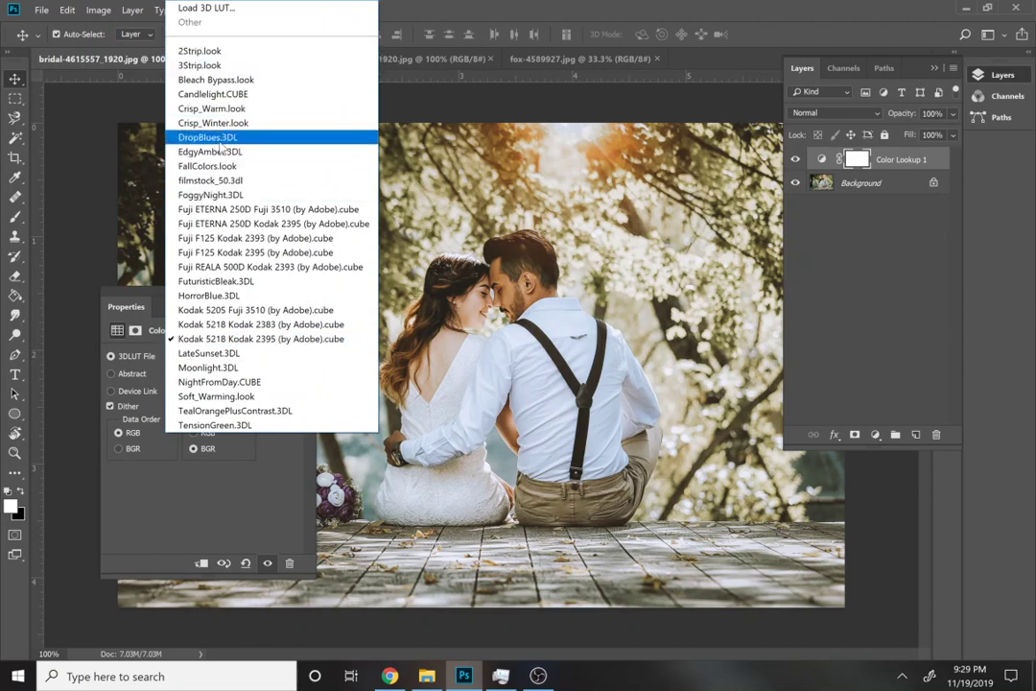
{"action": "left_click", "coordinate": [211, 354]}
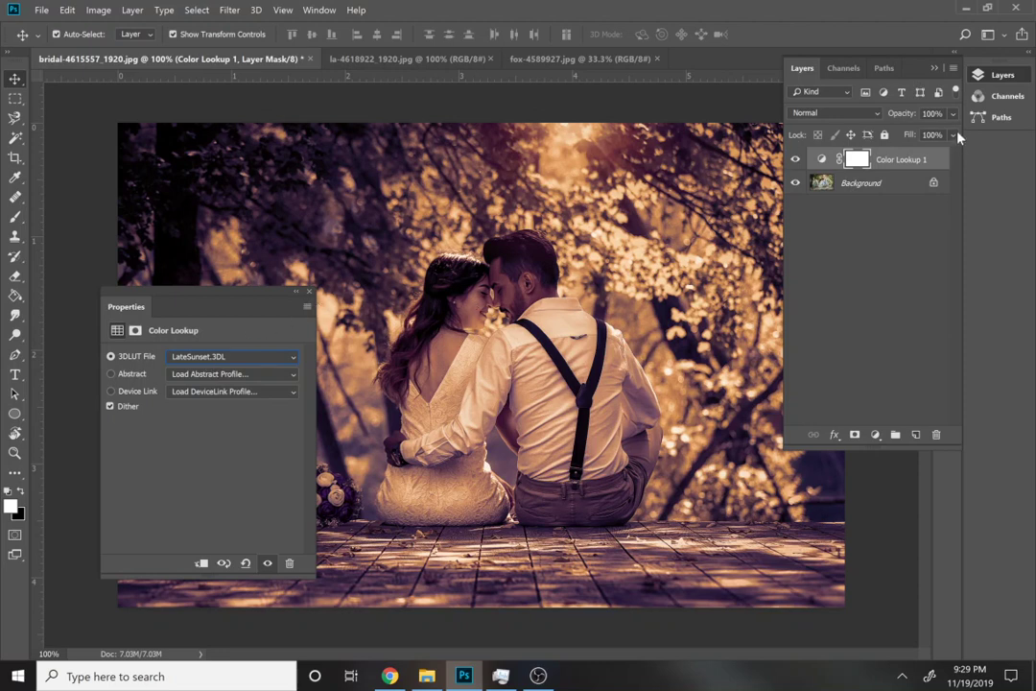
{"action": "left_click", "coordinate": [876, 117]}
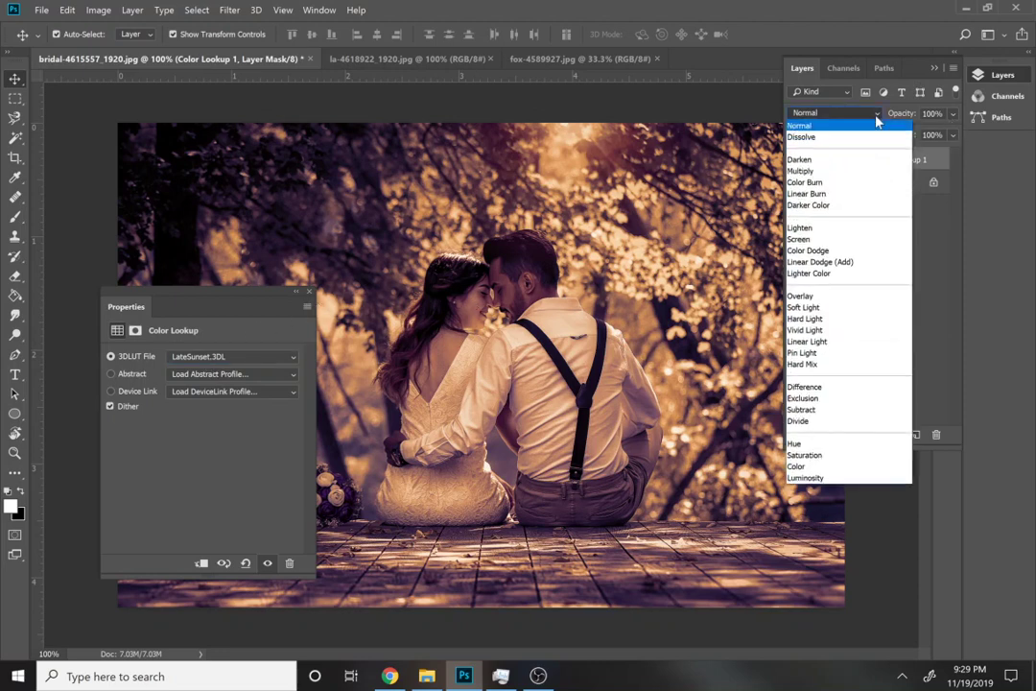
{"action": "left_click", "coordinate": [795, 129]}
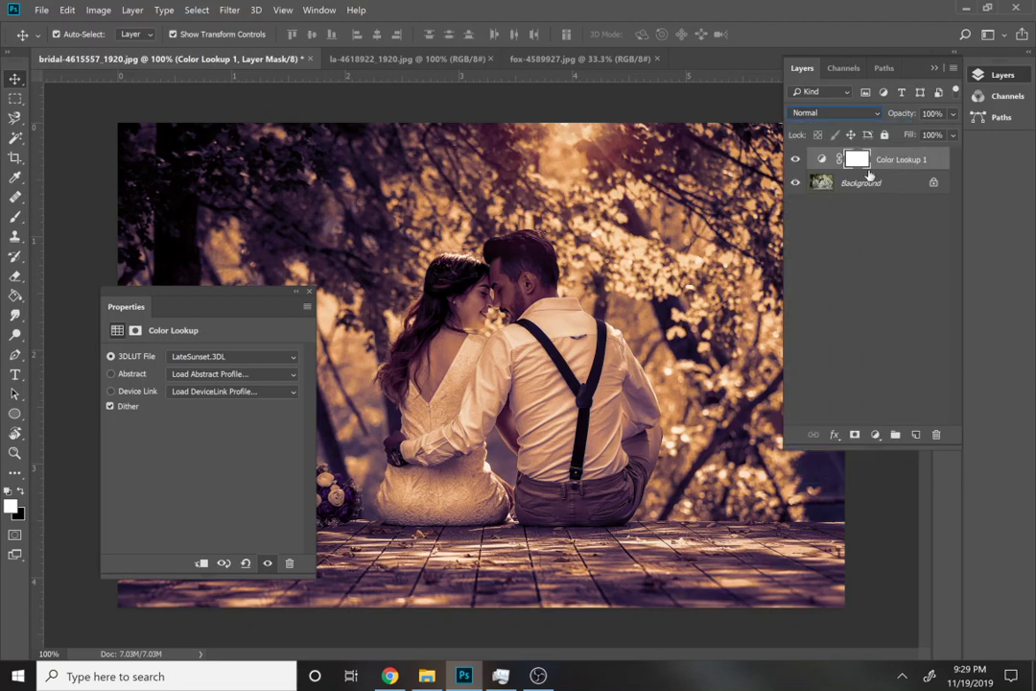
{"action": "left_click", "coordinate": [857, 161]}
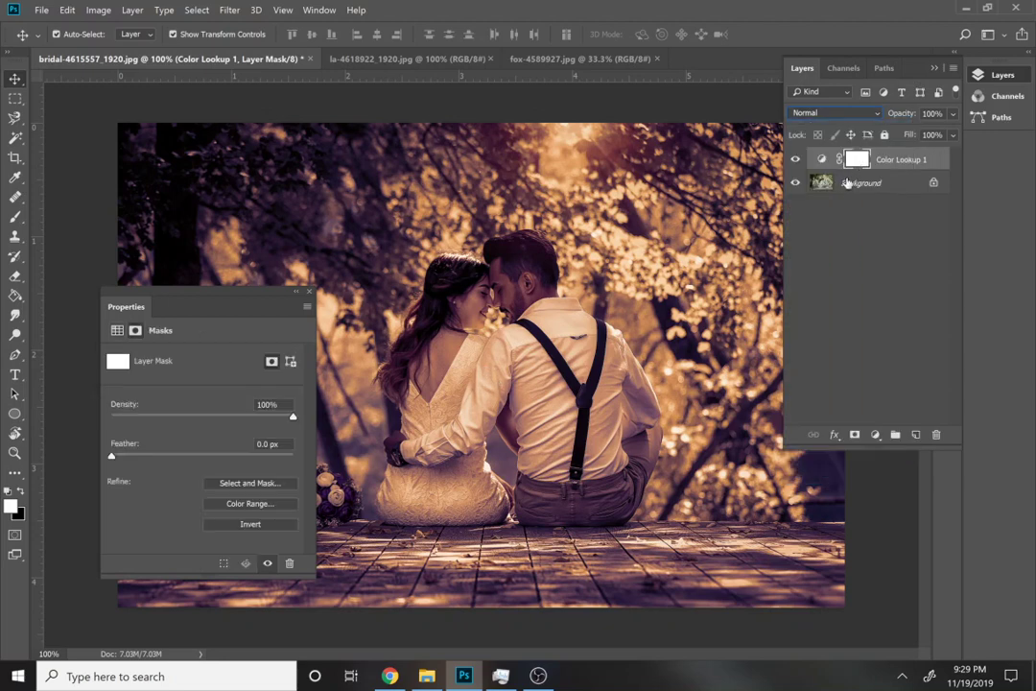
{"action": "left_click", "coordinate": [821, 159]}
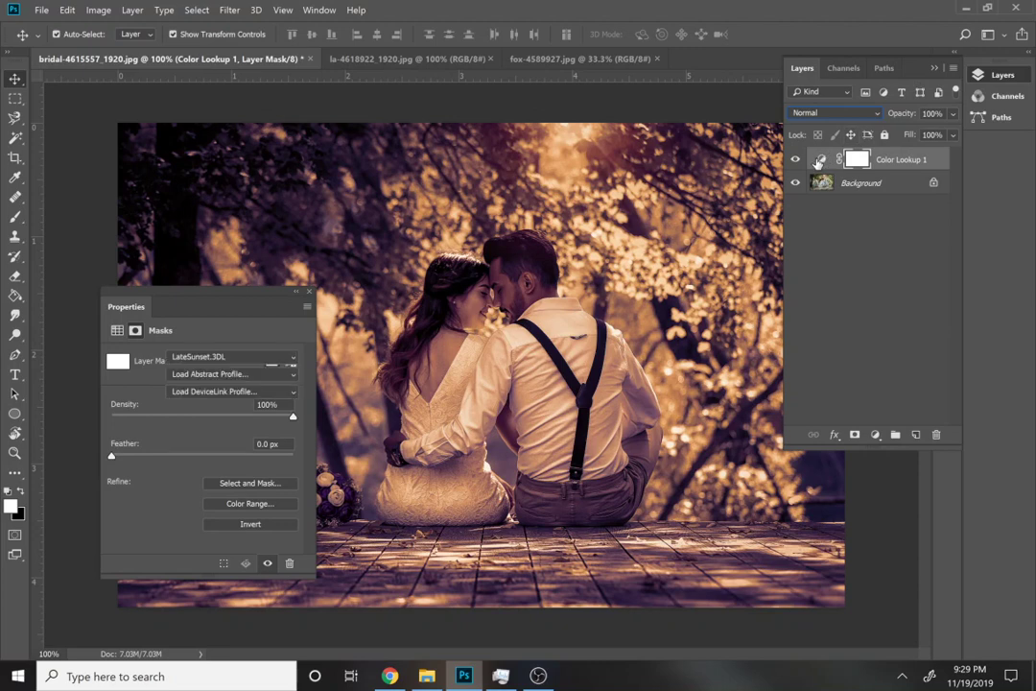
{"action": "left_click", "coordinate": [867, 116]}
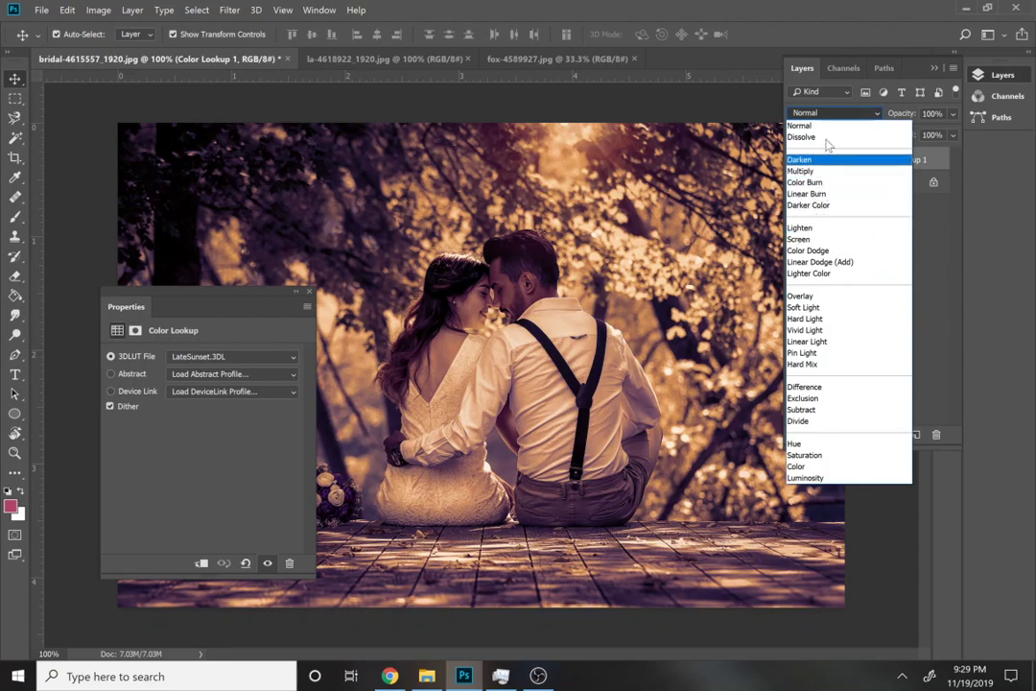
Try Color Dodge and Lighter Color blending on the lookup layer with fill lowered to 4%
{"action": "left_click", "coordinate": [808, 251]}
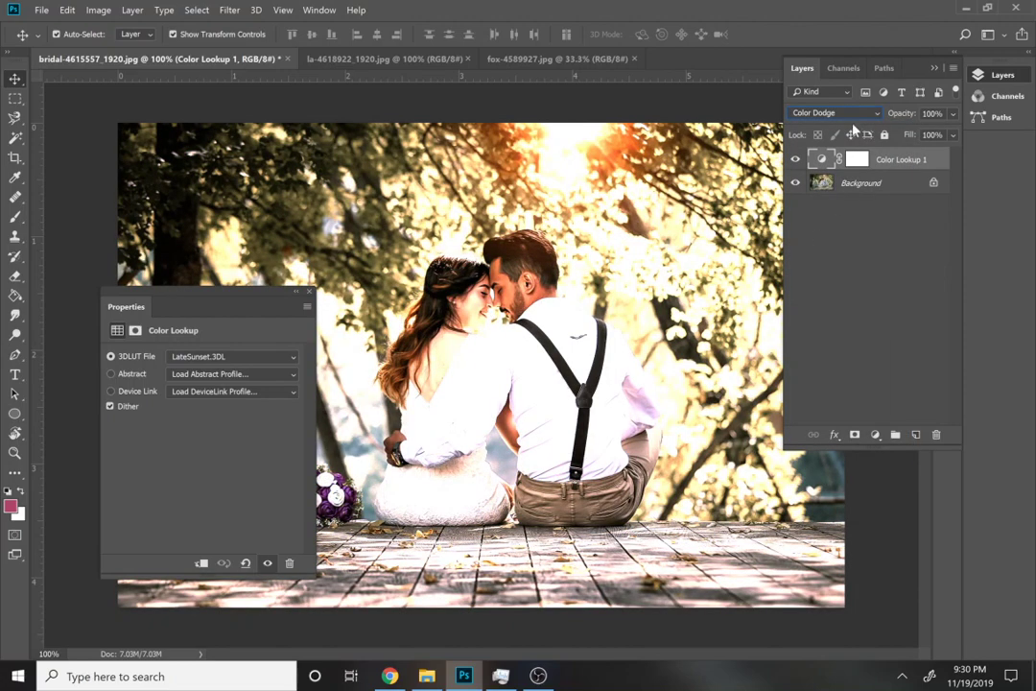
{"action": "left_click", "coordinate": [859, 114]}
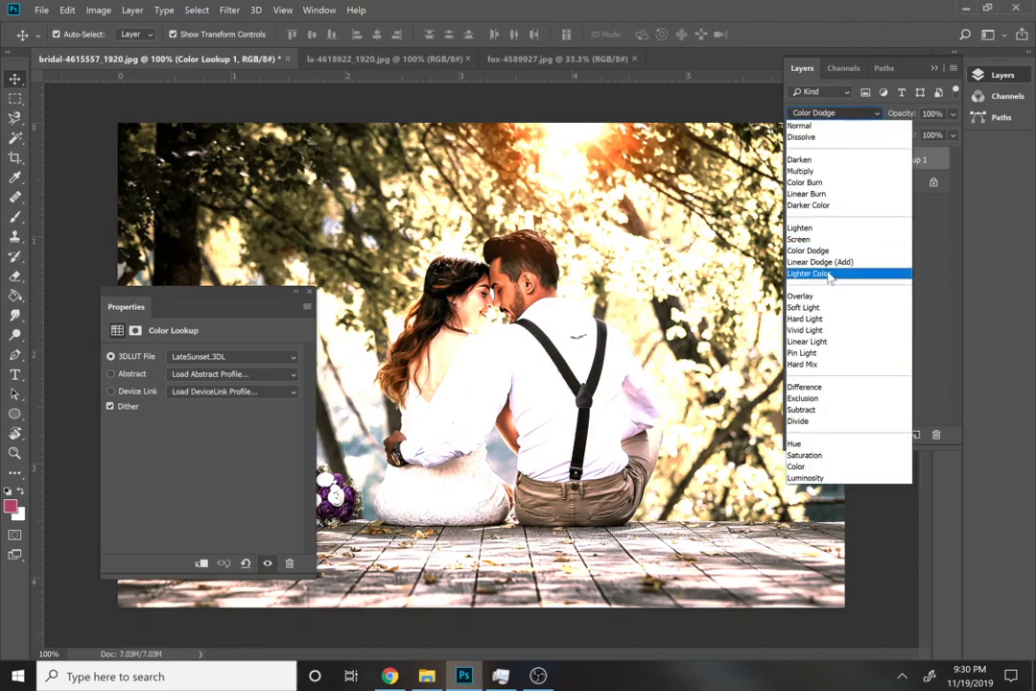
{"action": "left_click", "coordinate": [829, 275]}
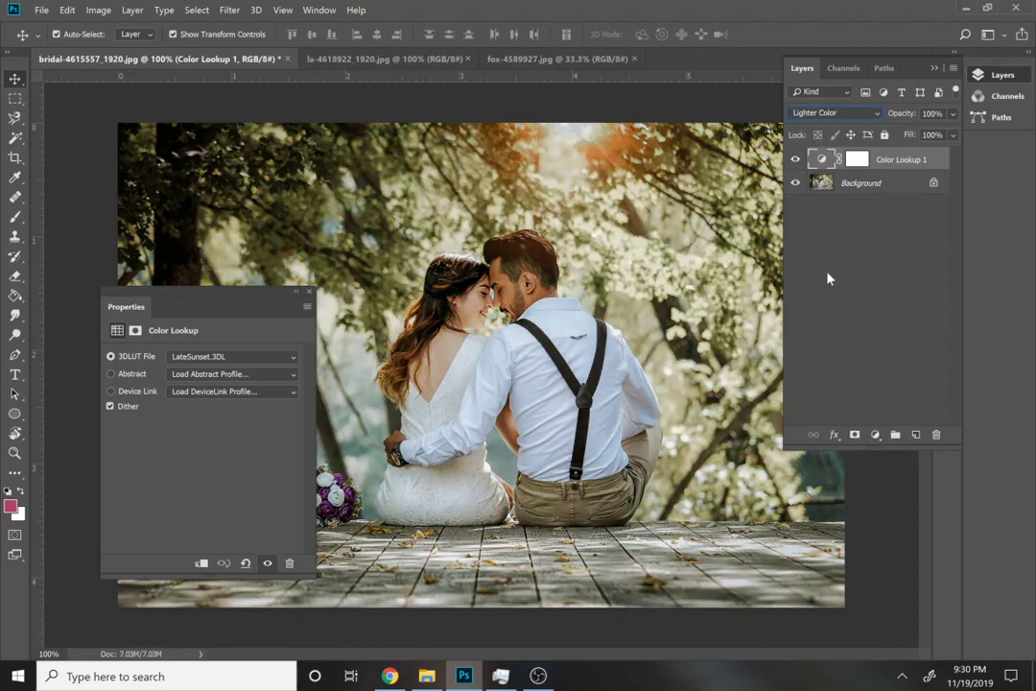
{"action": "left_click", "coordinate": [951, 136]}
{"action": "left_click", "coordinate": [920, 154]}
{"action": "left_click_drag", "start_coordinate": [920, 155], "coordinate": [885, 154]}
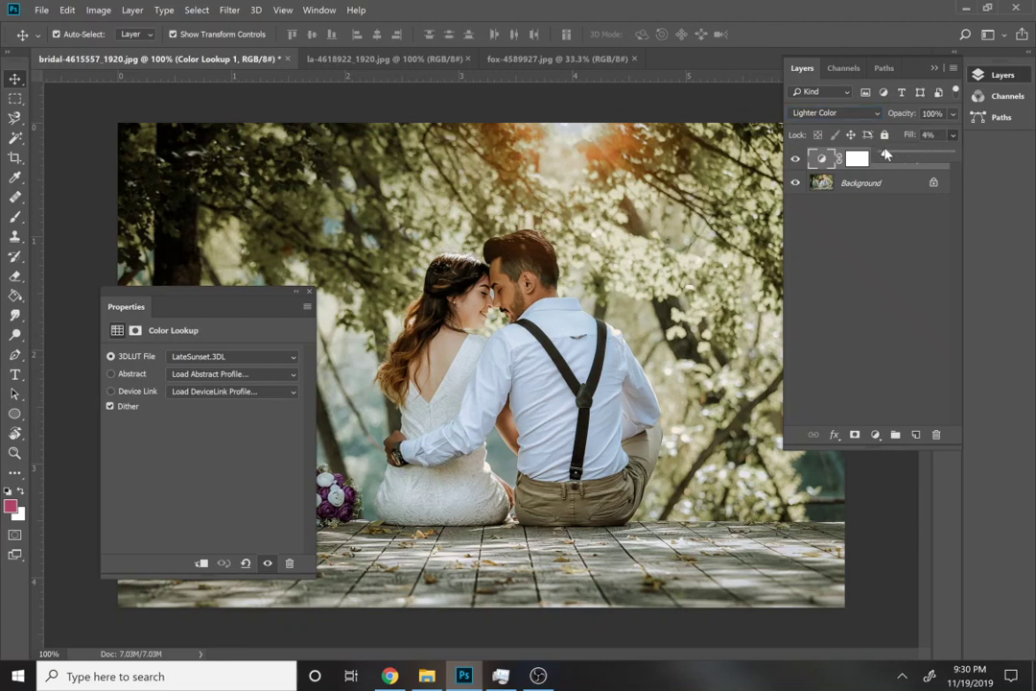
{"action": "left_click", "coordinate": [975, 151]}
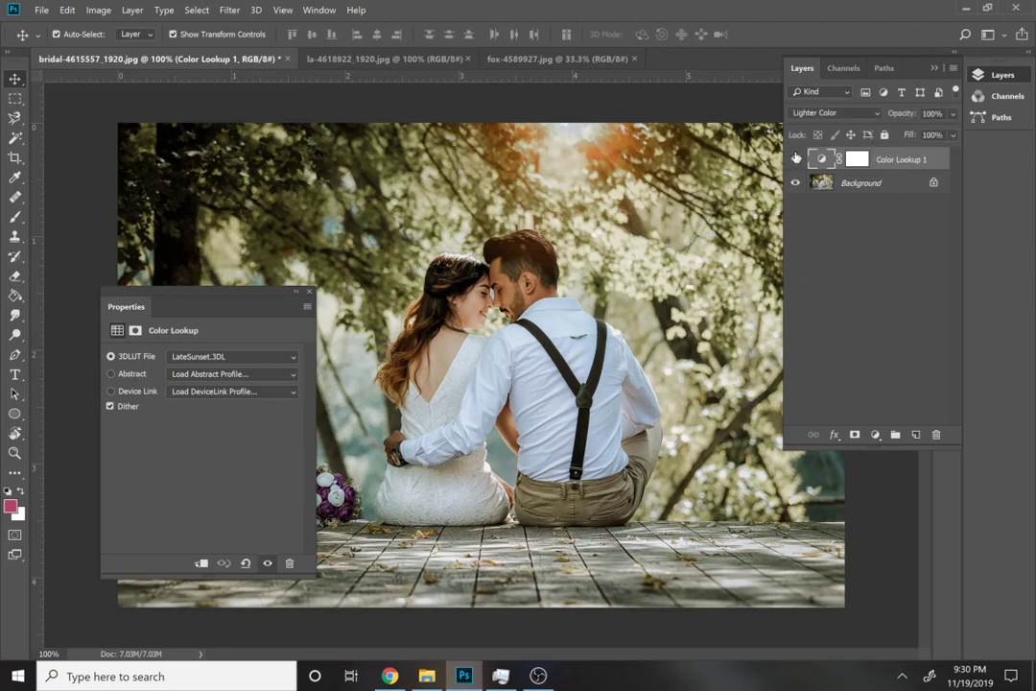
Switch the lookup layer to Overlay and toggle its visibility to compare
{"action": "left_click", "coordinate": [831, 113]}
{"action": "left_click", "coordinate": [819, 298]}
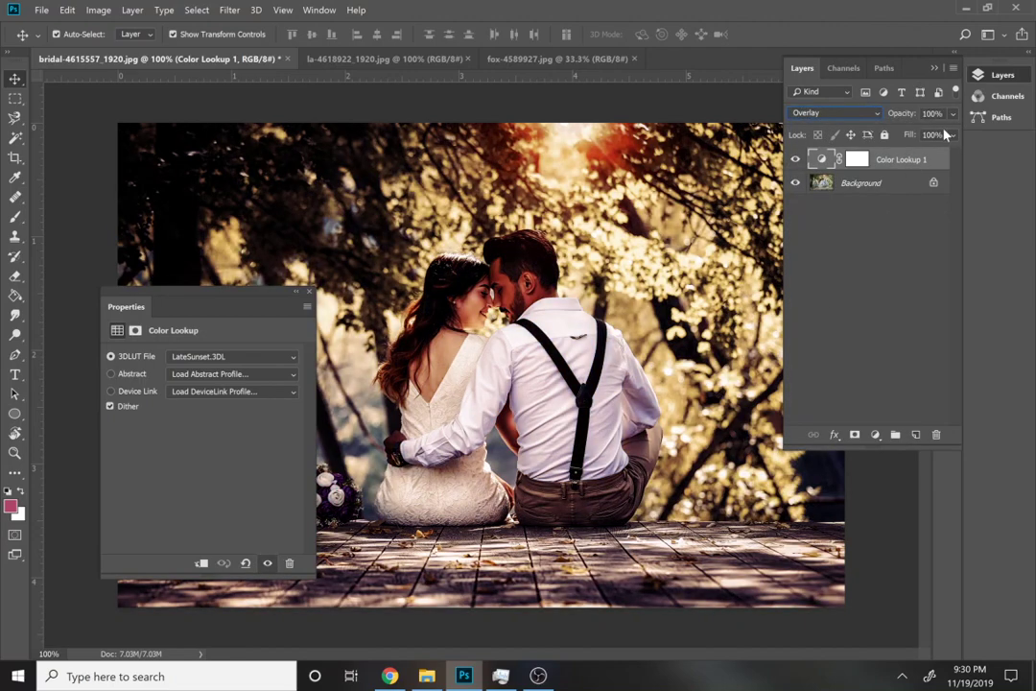
{"action": "left_click", "coordinate": [950, 135]}
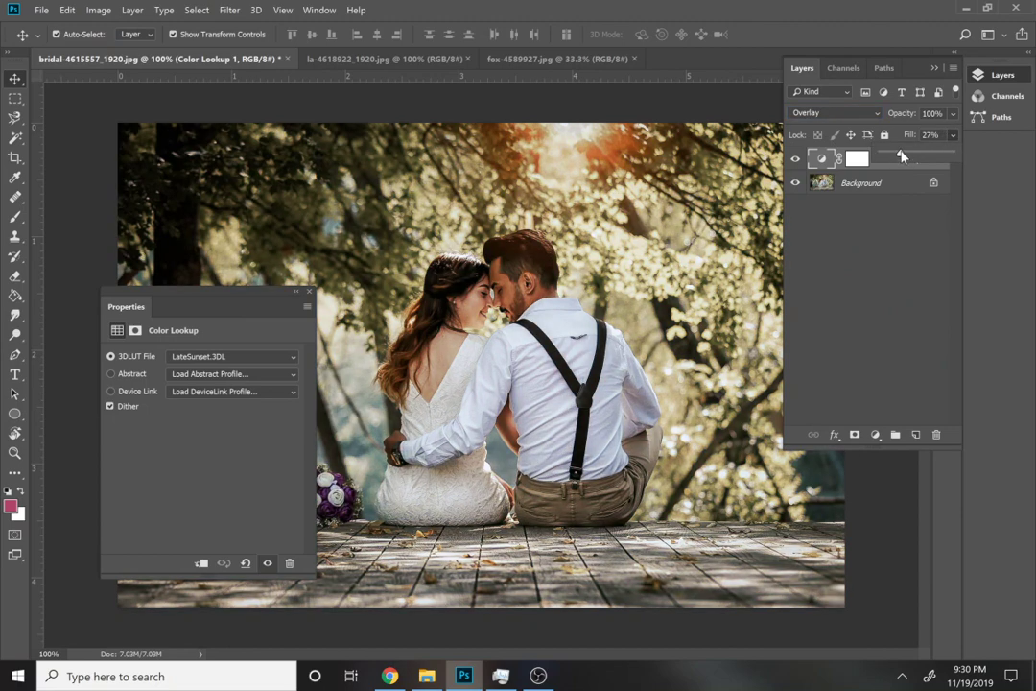
{"action": "left_click", "coordinate": [796, 161]}
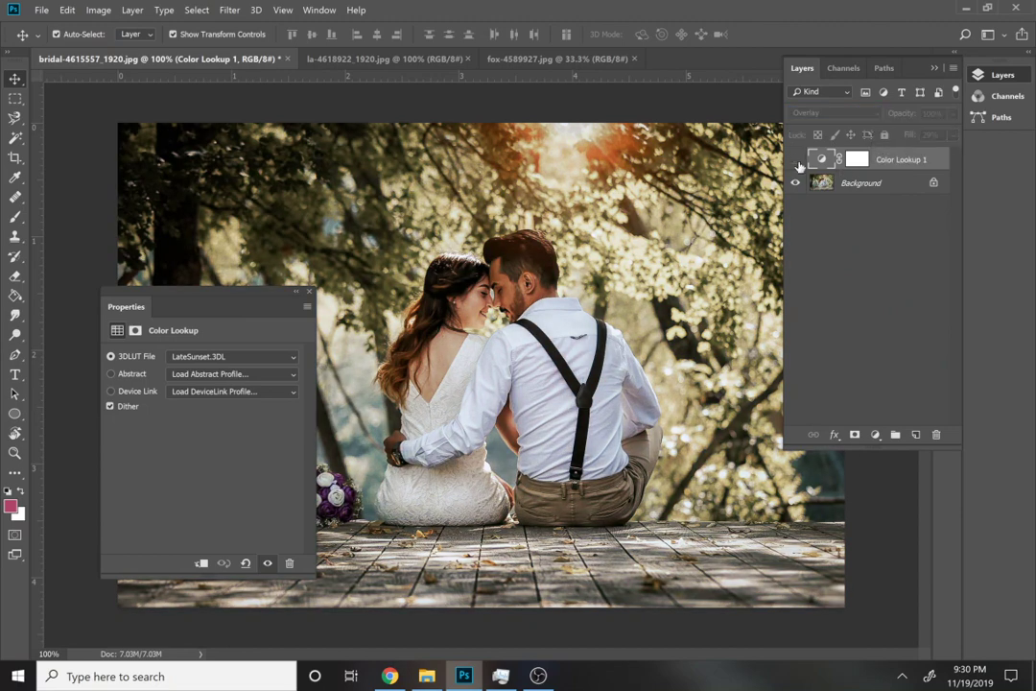
{"action": "left_click", "coordinate": [796, 160]}
{"action": "left_click", "coordinate": [796, 159]}
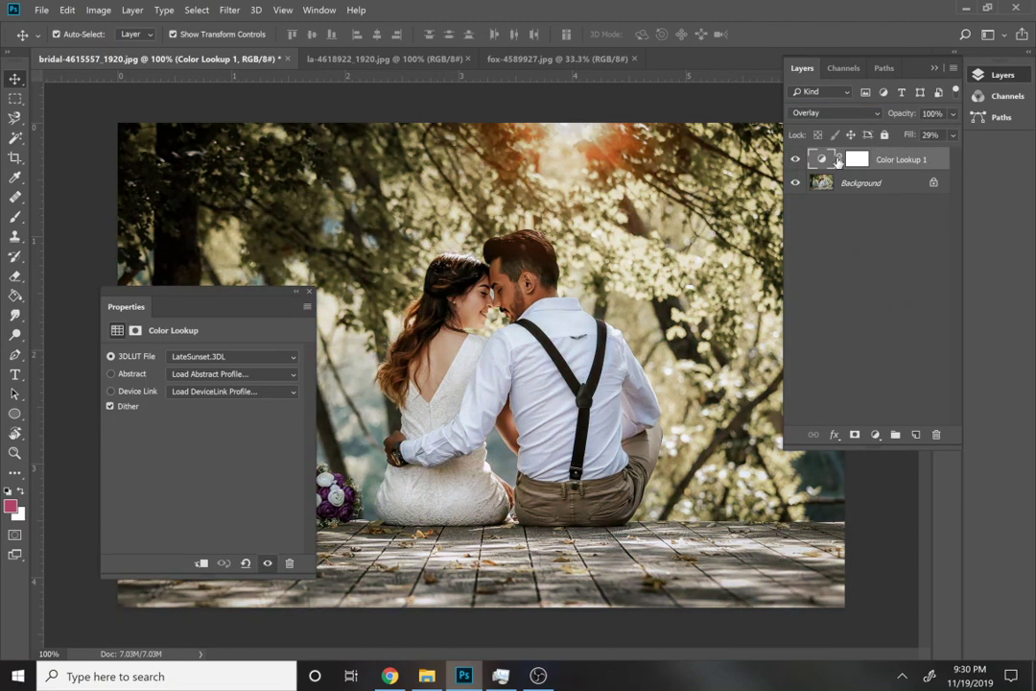
Raise the lookup layer's fill back to 100% and reset it to Normal blending
{"action": "left_click", "coordinate": [952, 134]}
{"action": "left_click_drag", "start_coordinate": [945, 154], "coordinate": [969, 159]}
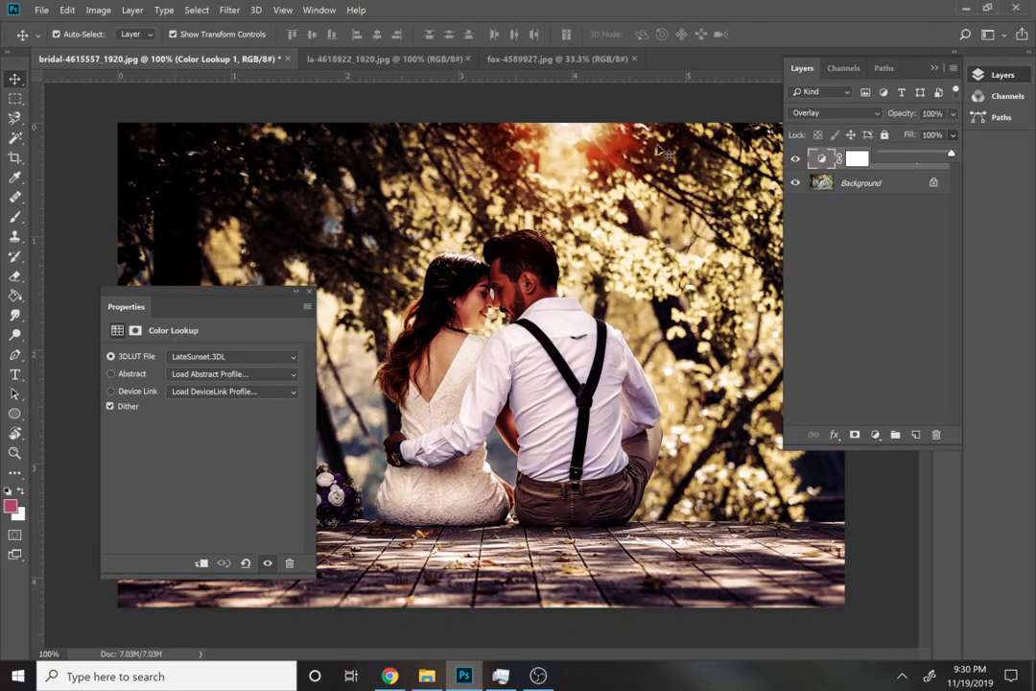
{"action": "left_click", "coordinate": [833, 113]}
{"action": "left_click", "coordinate": [797, 132]}
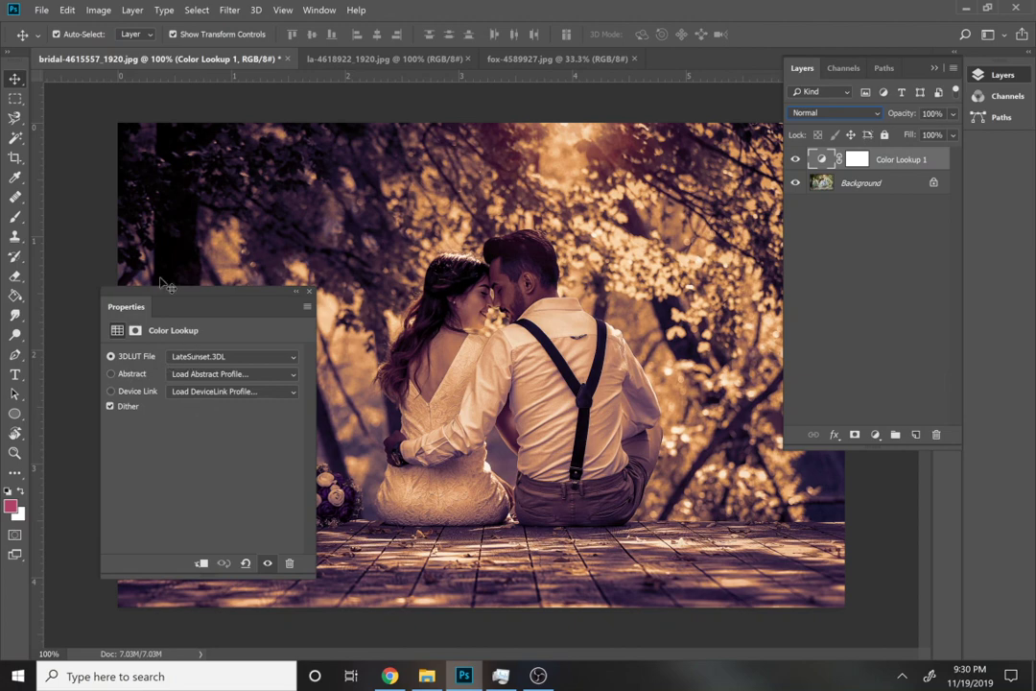
Add a Color Lookup layer using LateSunset.3DL to the skatepark photo
{"action": "left_click", "coordinate": [336, 59]}
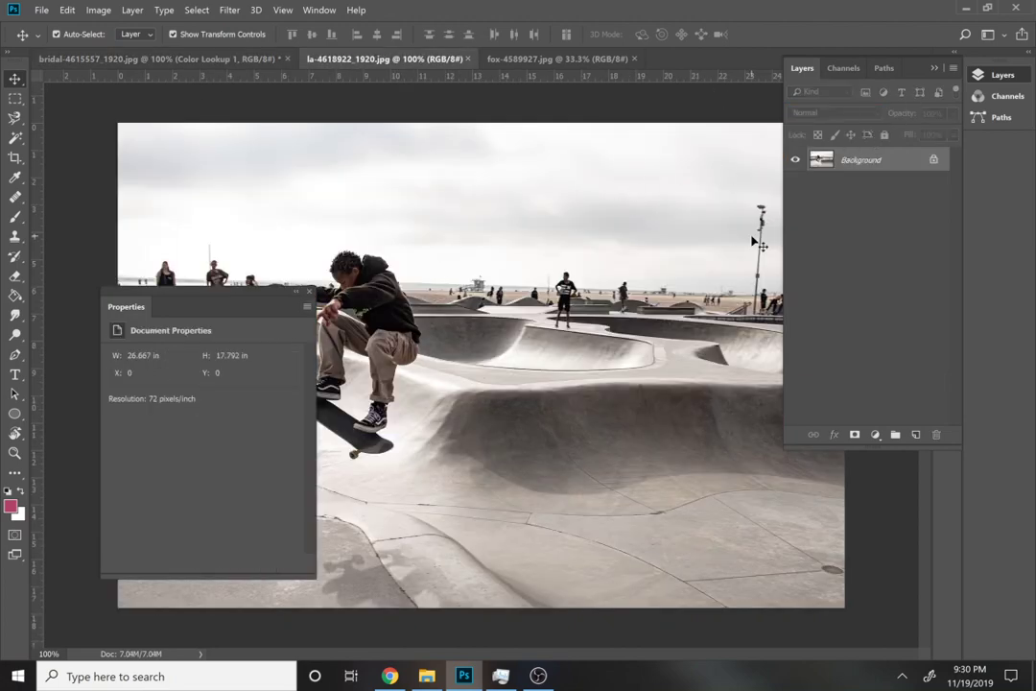
{"action": "left_click", "coordinate": [876, 435]}
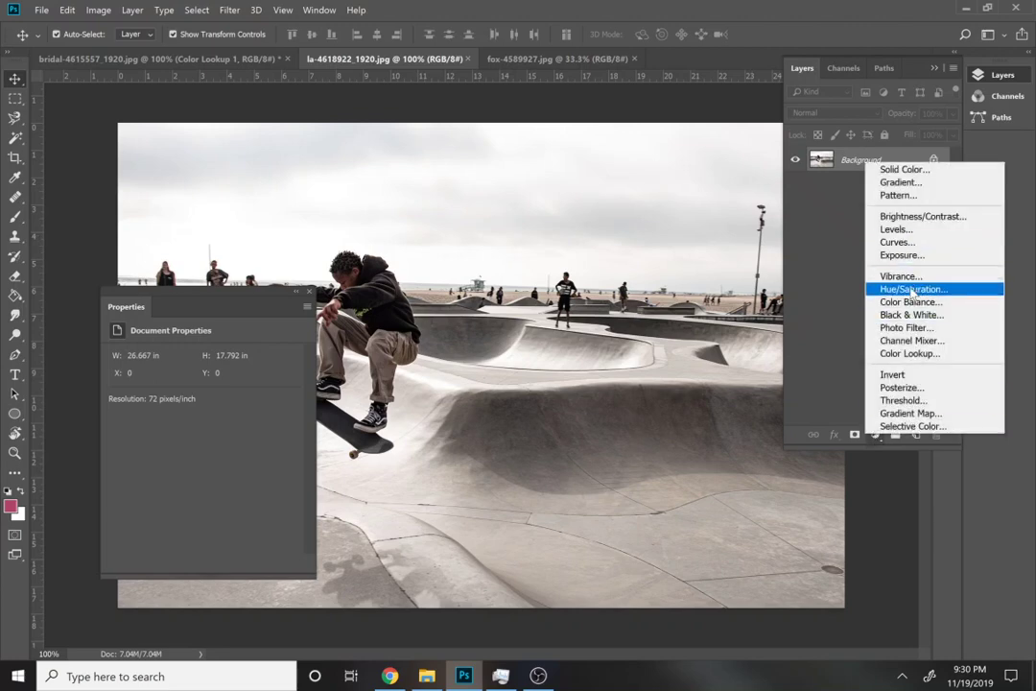
{"action": "left_click", "coordinate": [902, 353]}
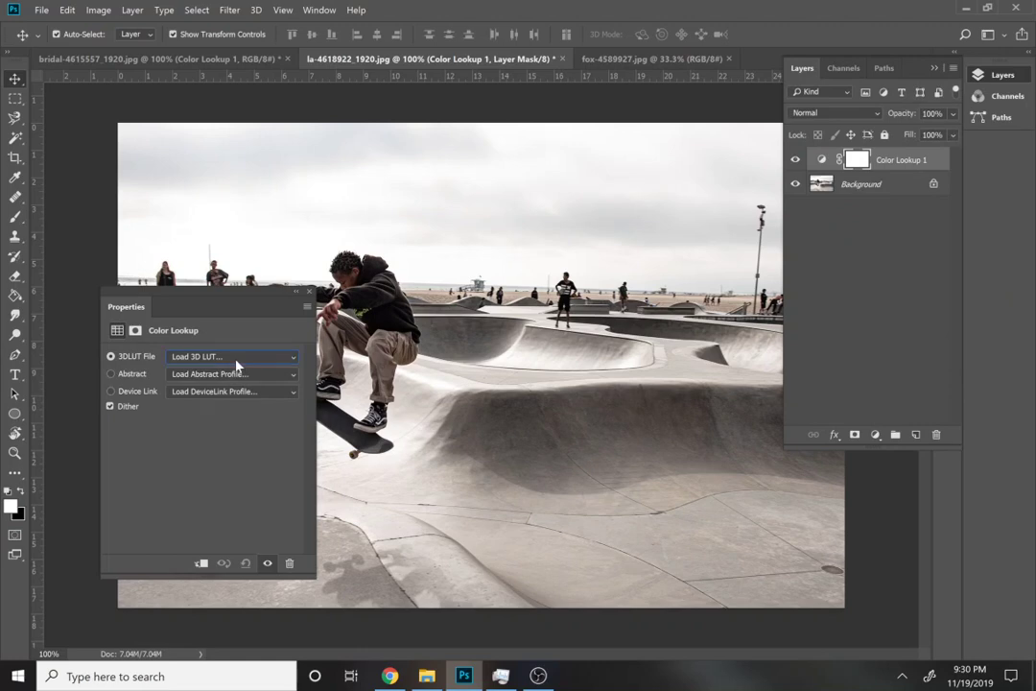
{"action": "left_click", "coordinate": [236, 360]}
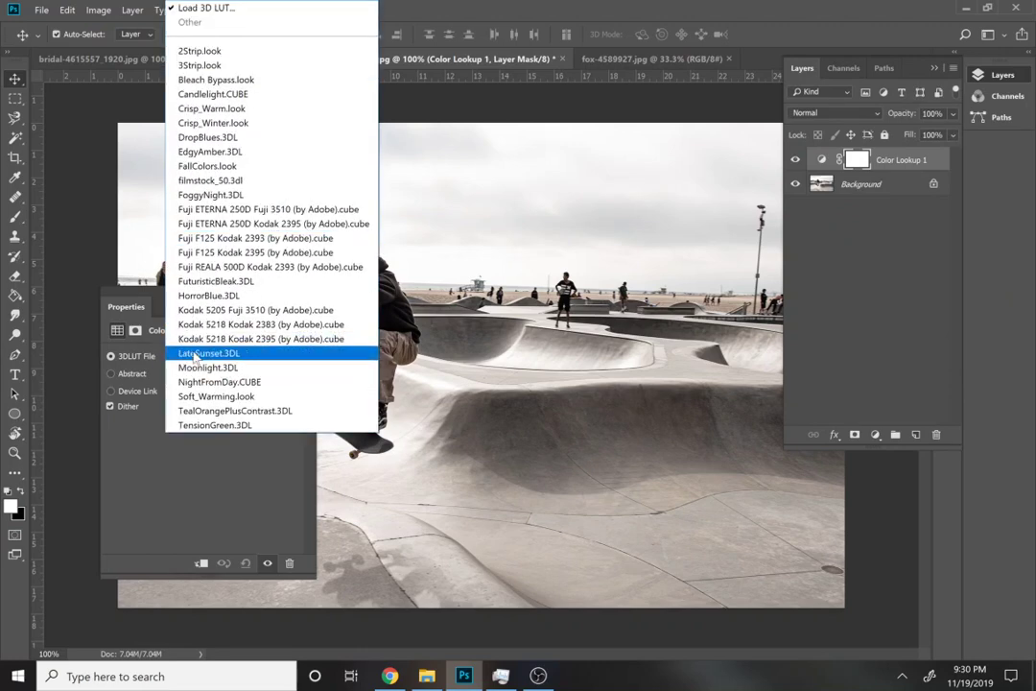
{"action": "left_click", "coordinate": [195, 355]}
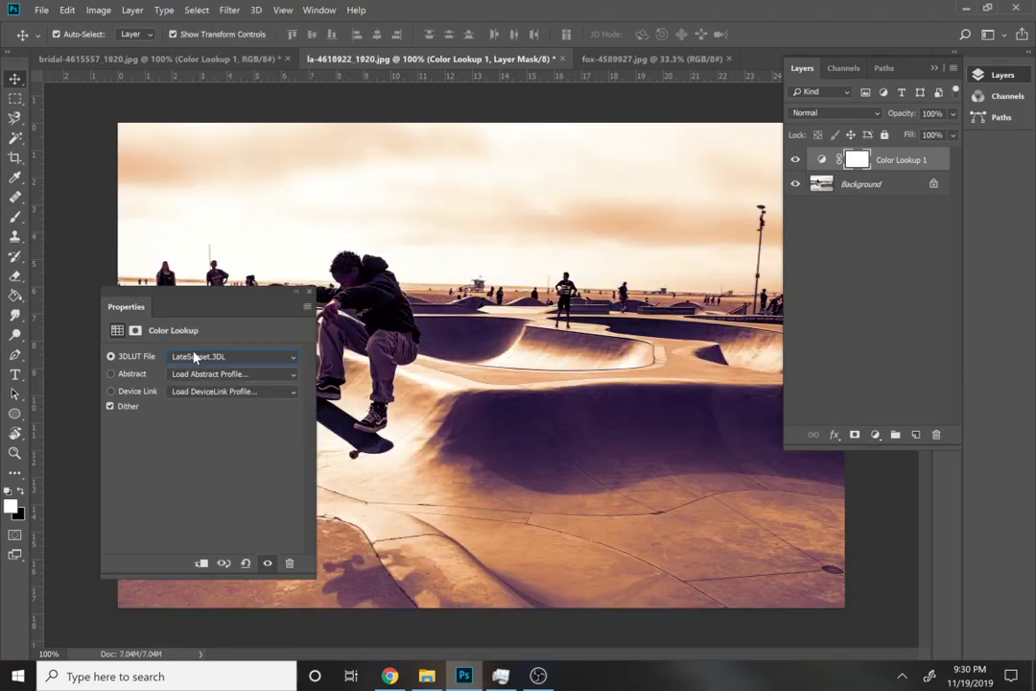
Flip between the wedding and skatepark photos to compare their looks
{"action": "left_click", "coordinate": [134, 59]}
{"action": "left_click", "coordinate": [314, 60]}
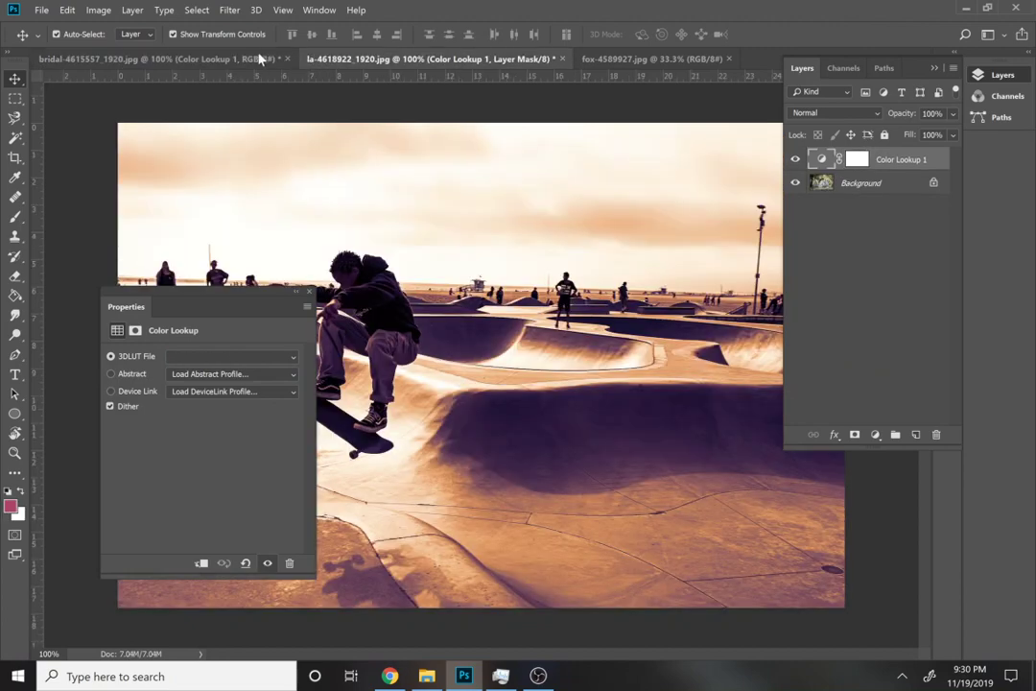
{"action": "left_click", "coordinate": [219, 59]}
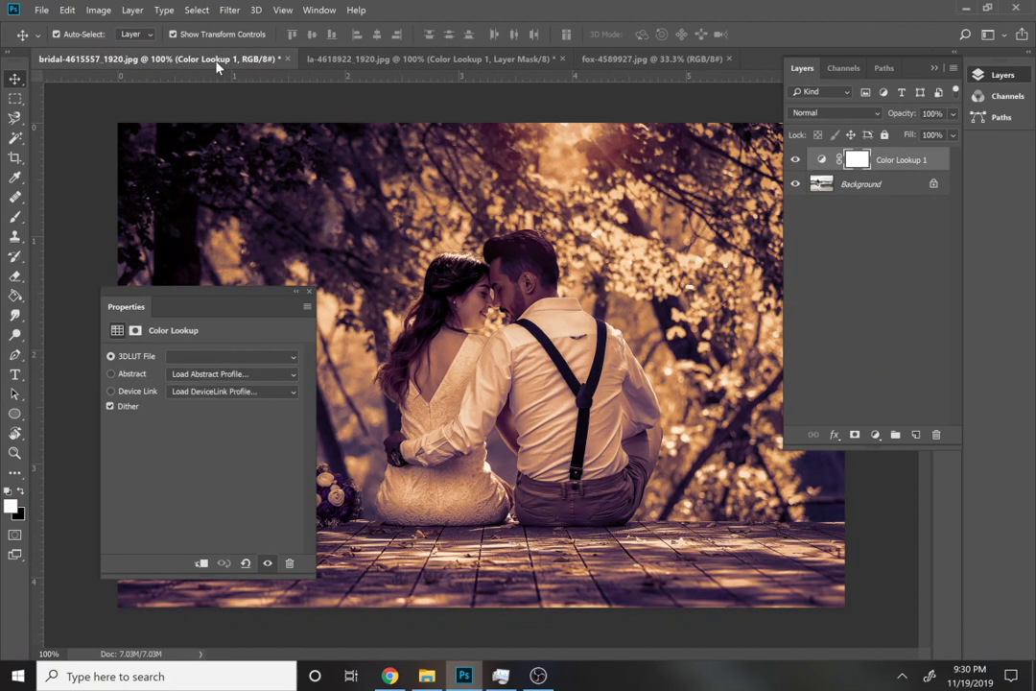
{"action": "left_click", "coordinate": [362, 60]}
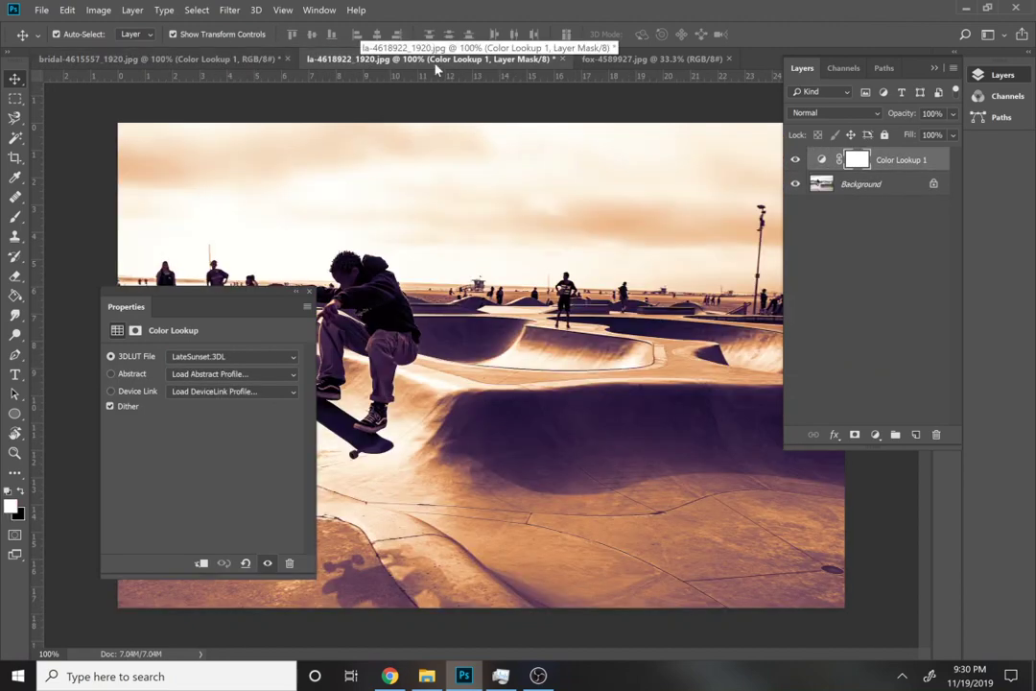
Add a Color Lookup layer using LateSunset.3DL to the fox photo
{"action": "left_click", "coordinate": [603, 65]}
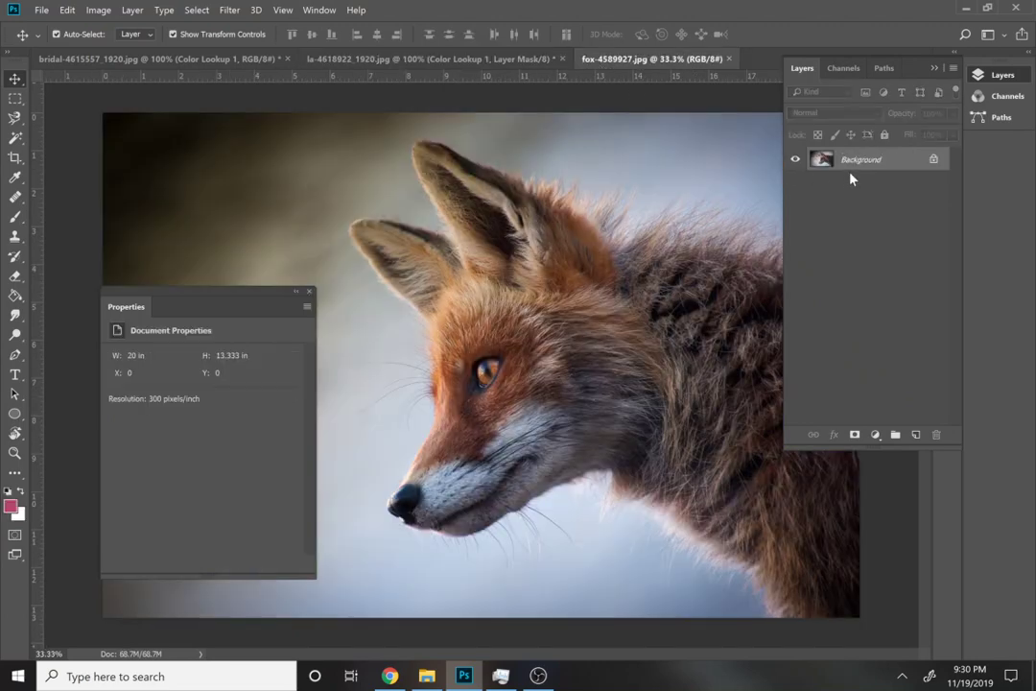
{"action": "left_click", "coordinate": [876, 436]}
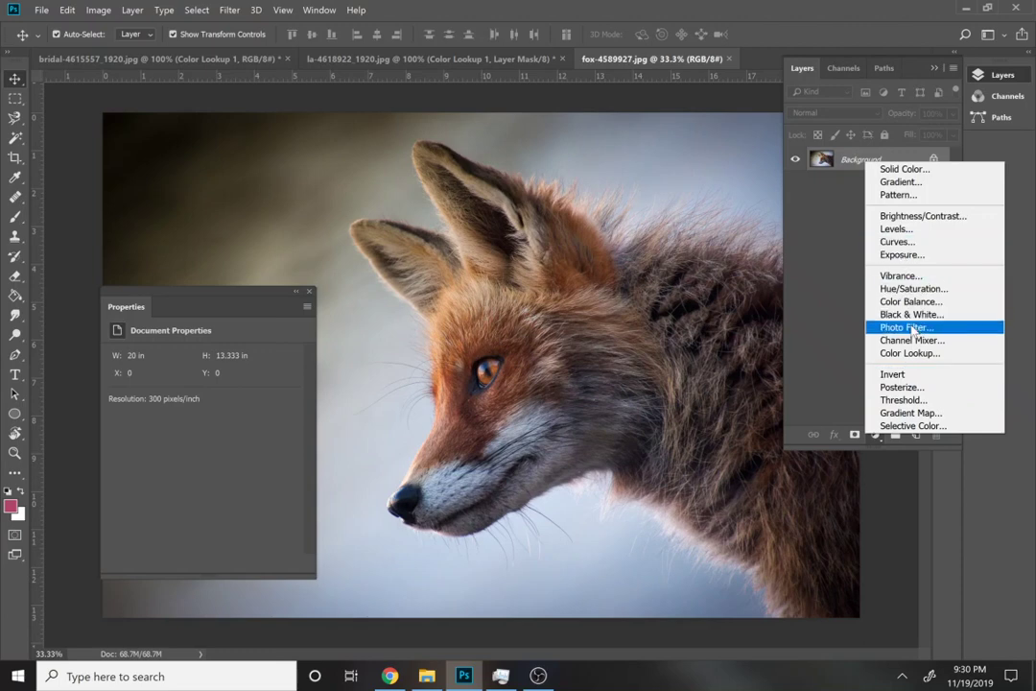
{"action": "left_click", "coordinate": [906, 353]}
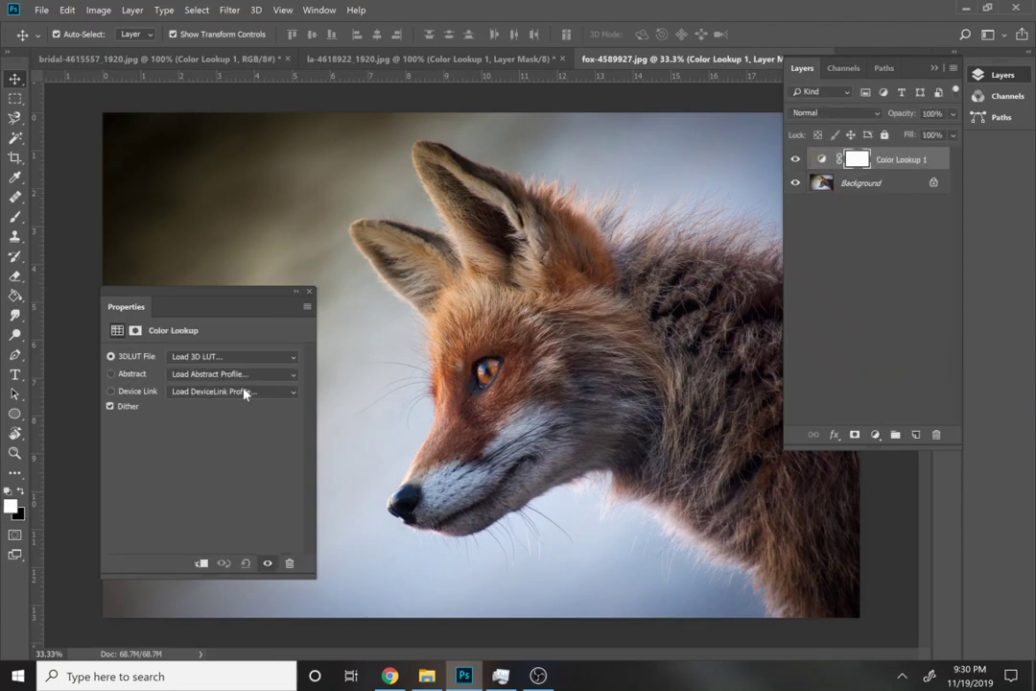
{"action": "left_click", "coordinate": [227, 359]}
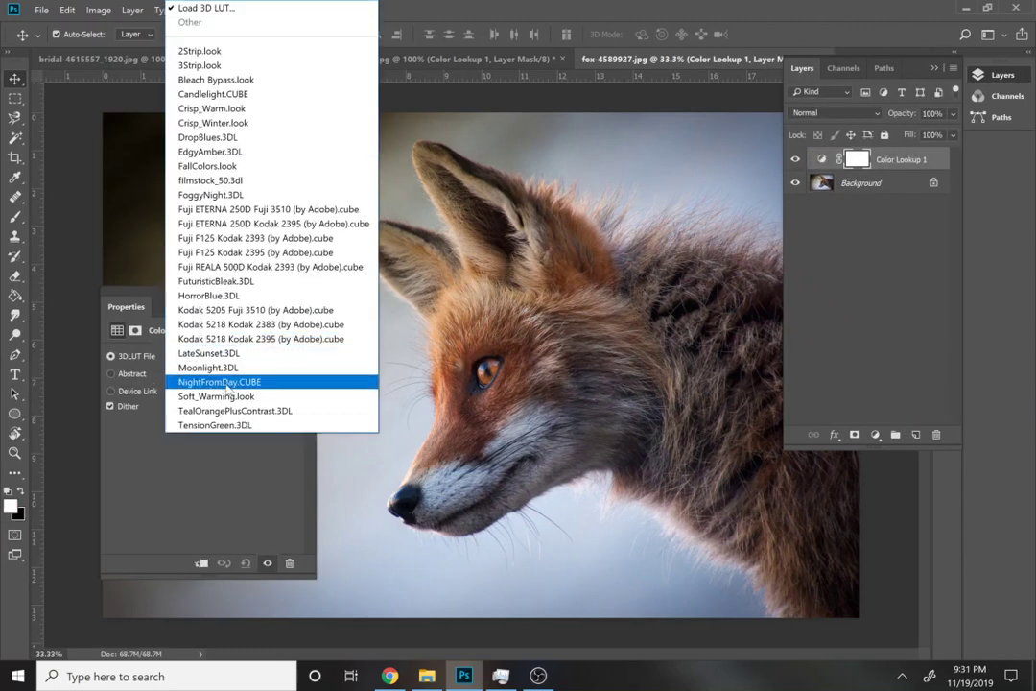
{"action": "left_click", "coordinate": [207, 360]}
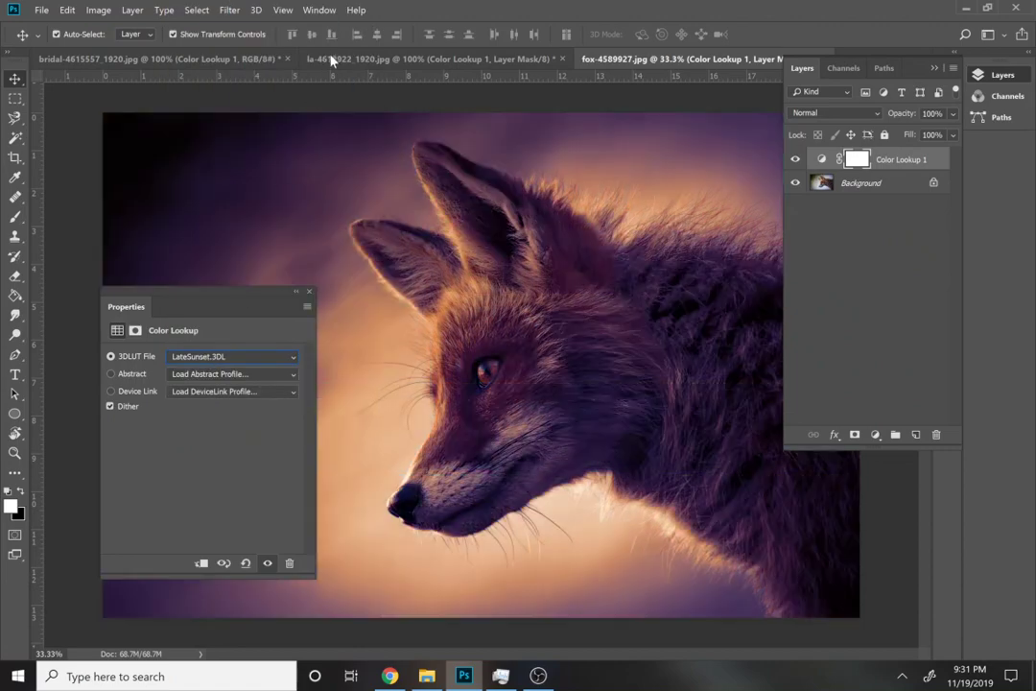
Flip through the skatepark, wedding and fox photos to compare the shared look
{"action": "left_click", "coordinate": [331, 60]}
{"action": "left_click", "coordinate": [215, 60]}
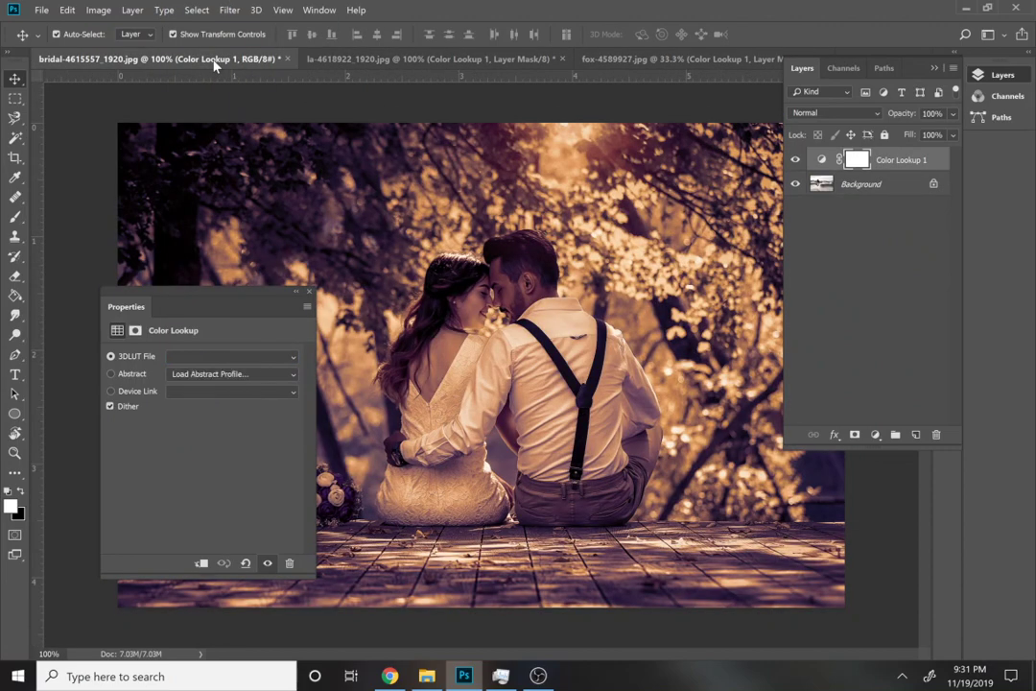
{"action": "left_click", "coordinate": [345, 59]}
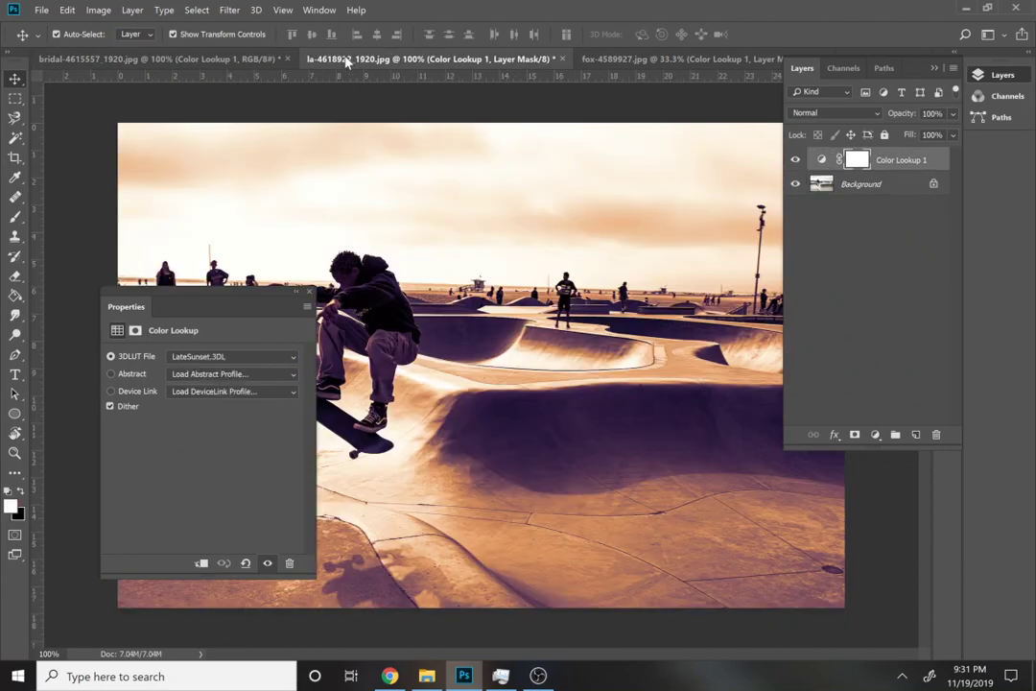
{"action": "left_click", "coordinate": [628, 61]}
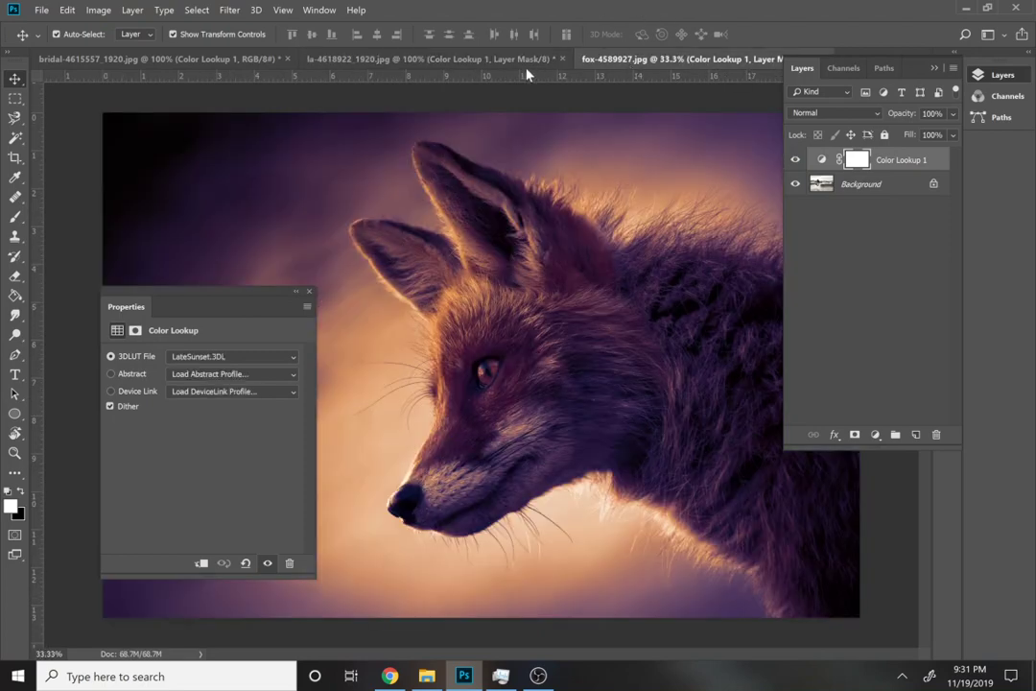
{"action": "left_click", "coordinate": [491, 61]}
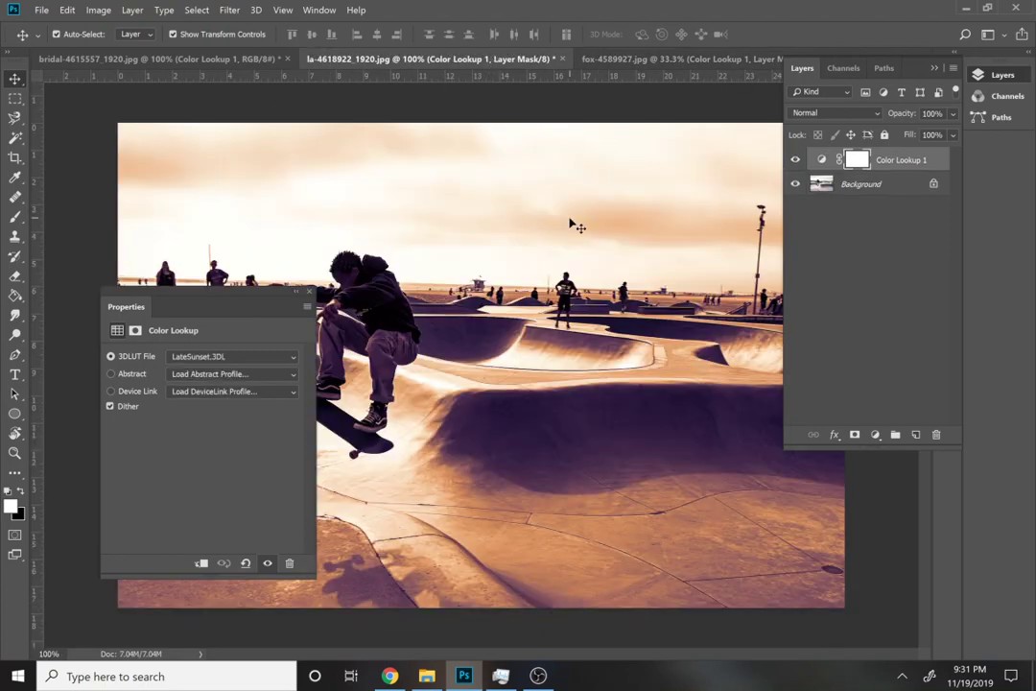
Delete the skatepark photo's Color Lookup mask and then its Color Lookup 1 layer
{"action": "left_click", "coordinate": [199, 361]}
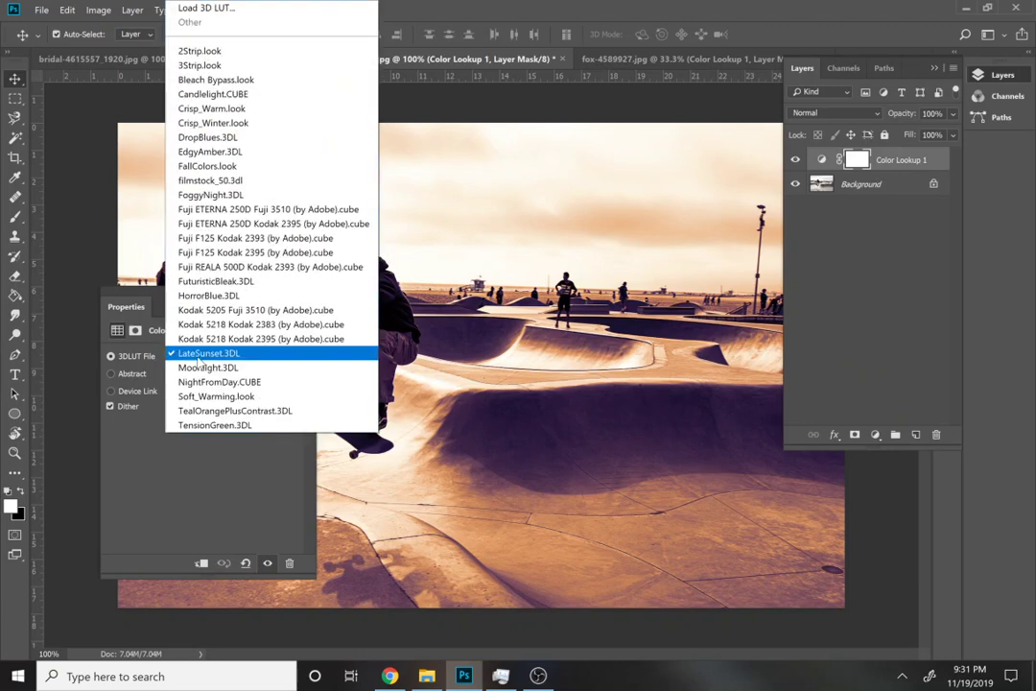
{"action": "left_click", "coordinate": [914, 174]}
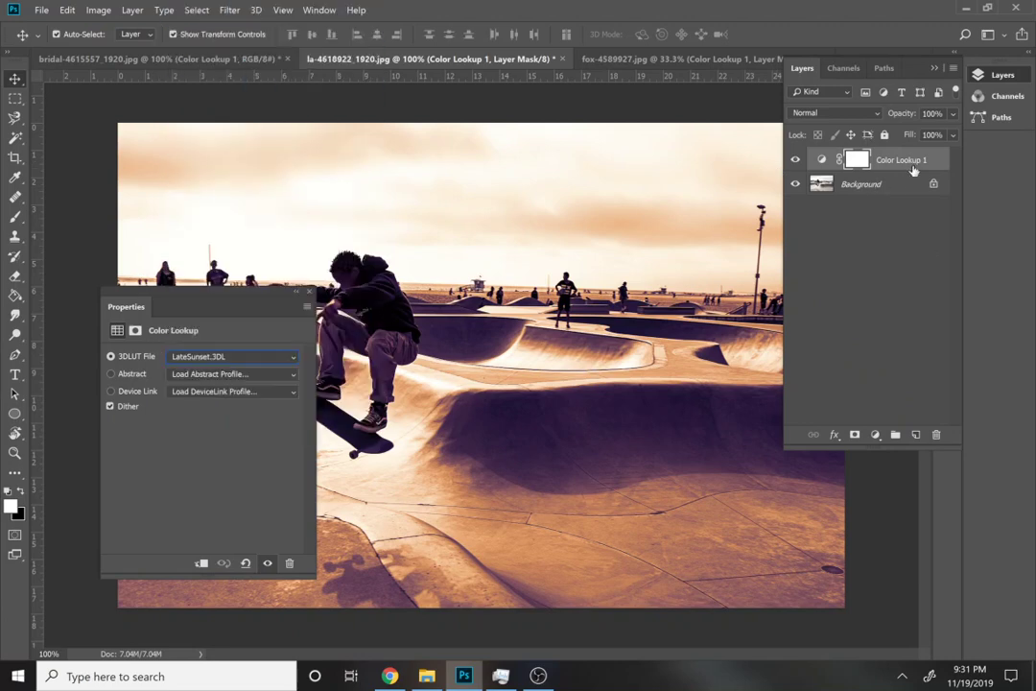
{"action": "left_click", "coordinate": [938, 435]}
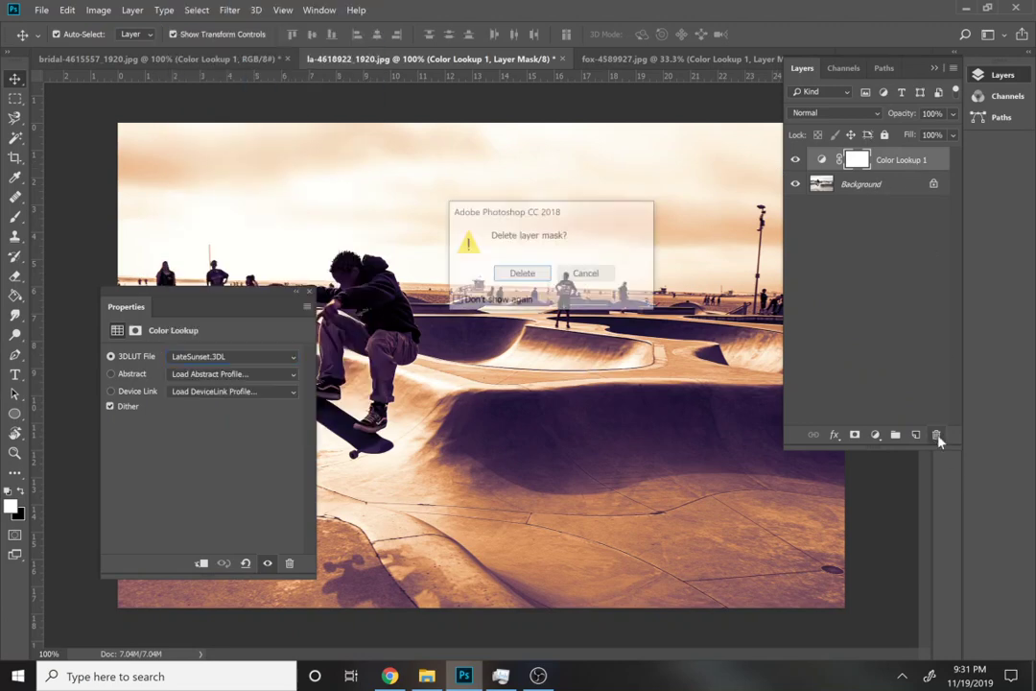
{"action": "left_click", "coordinate": [507, 274]}
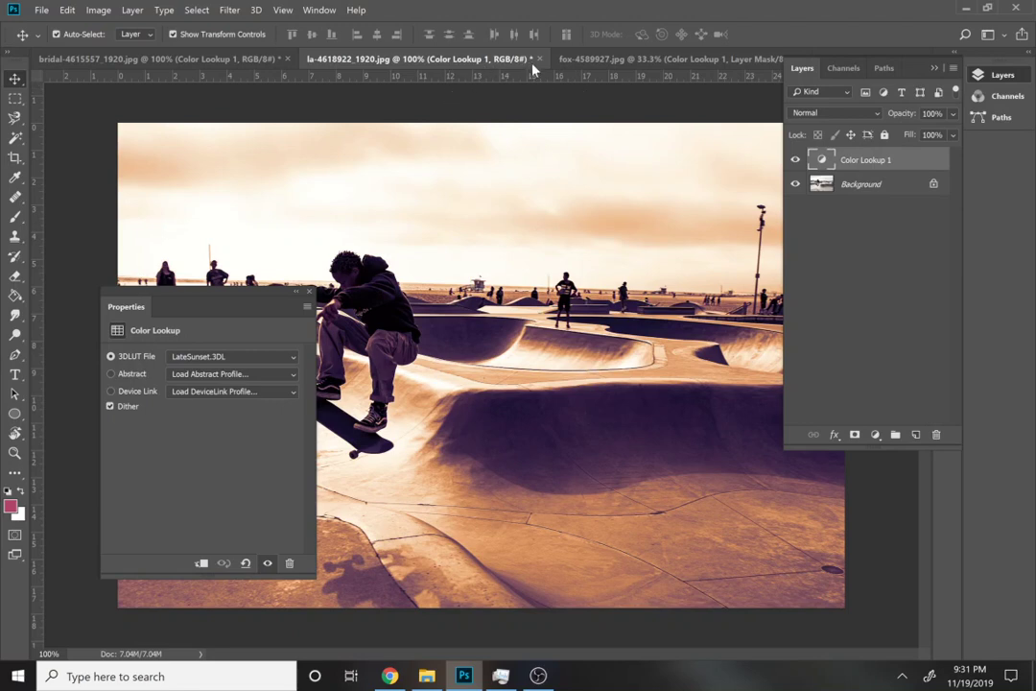
{"action": "left_click", "coordinate": [597, 59]}
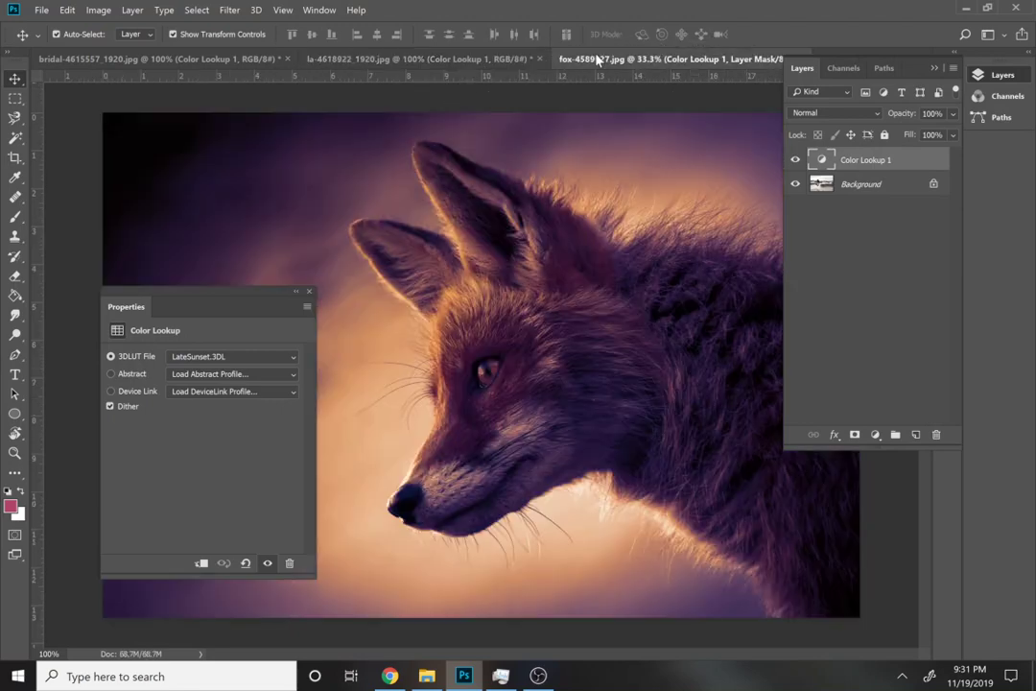
{"action": "left_click", "coordinate": [422, 60]}
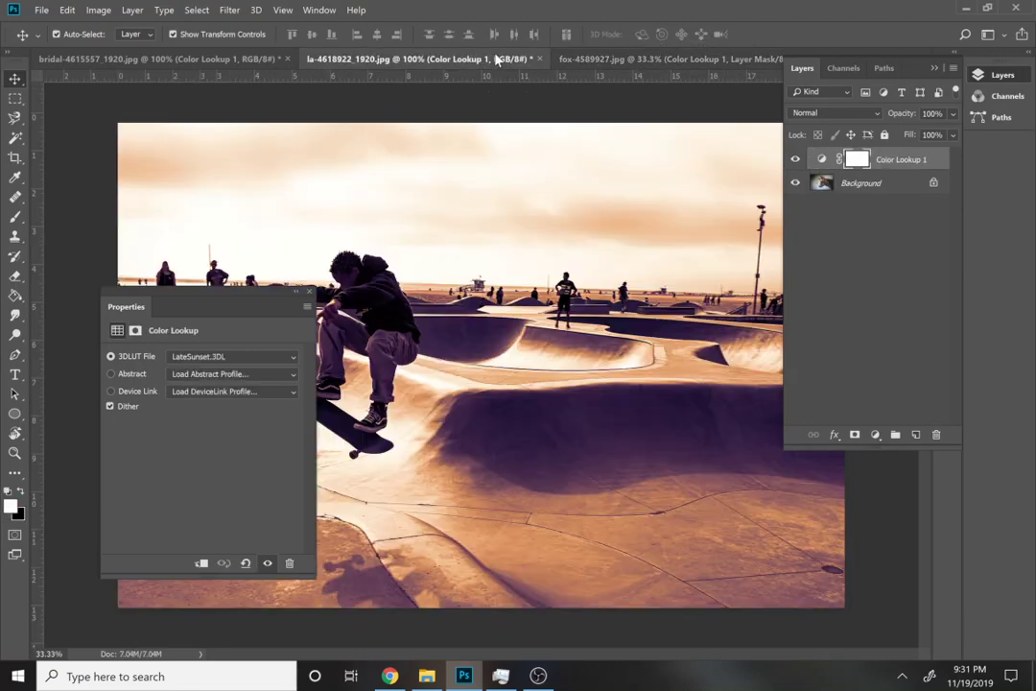
{"action": "left_click", "coordinate": [936, 434]}
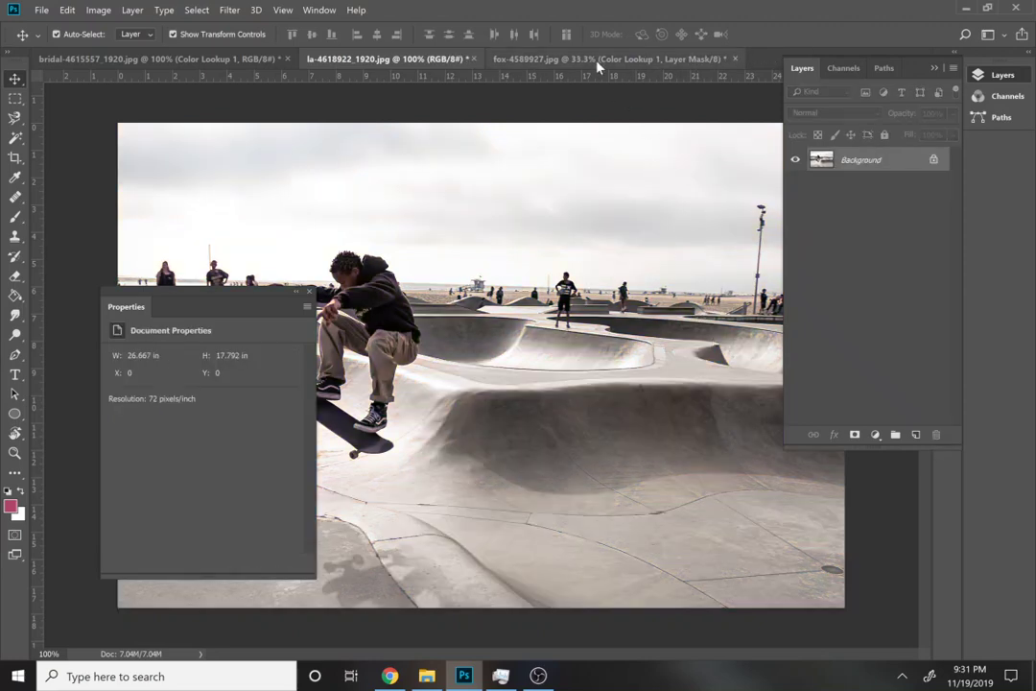
Delete the Color Lookup 1 layers from the fox and wedding photos
{"action": "left_click", "coordinate": [503, 56]}
{"action": "left_click", "coordinate": [822, 161]}
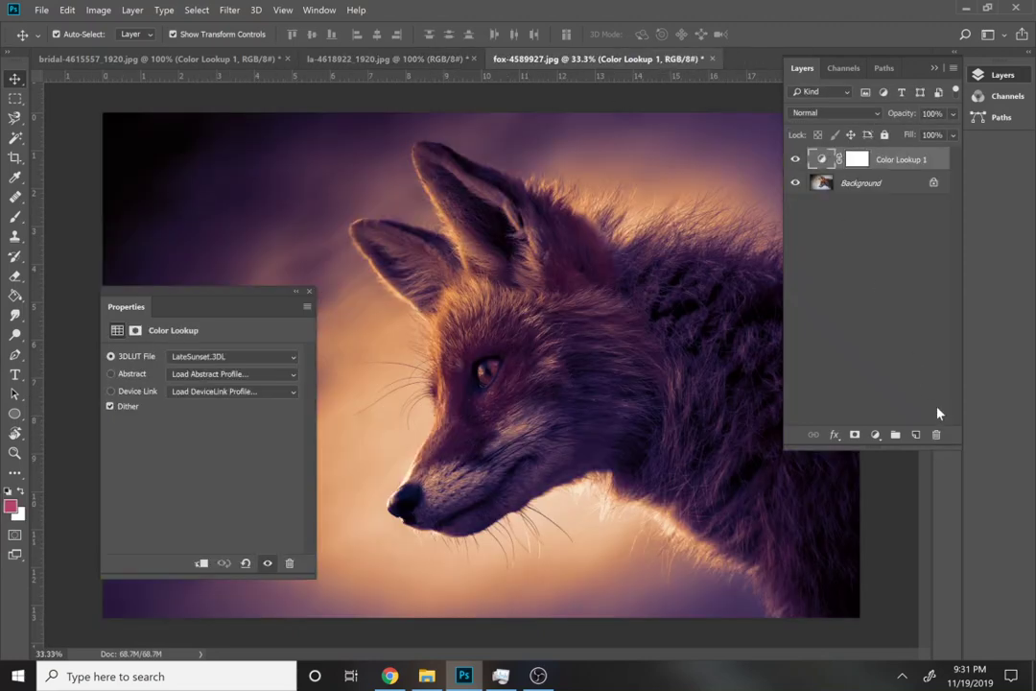
{"action": "left_click", "coordinate": [935, 438]}
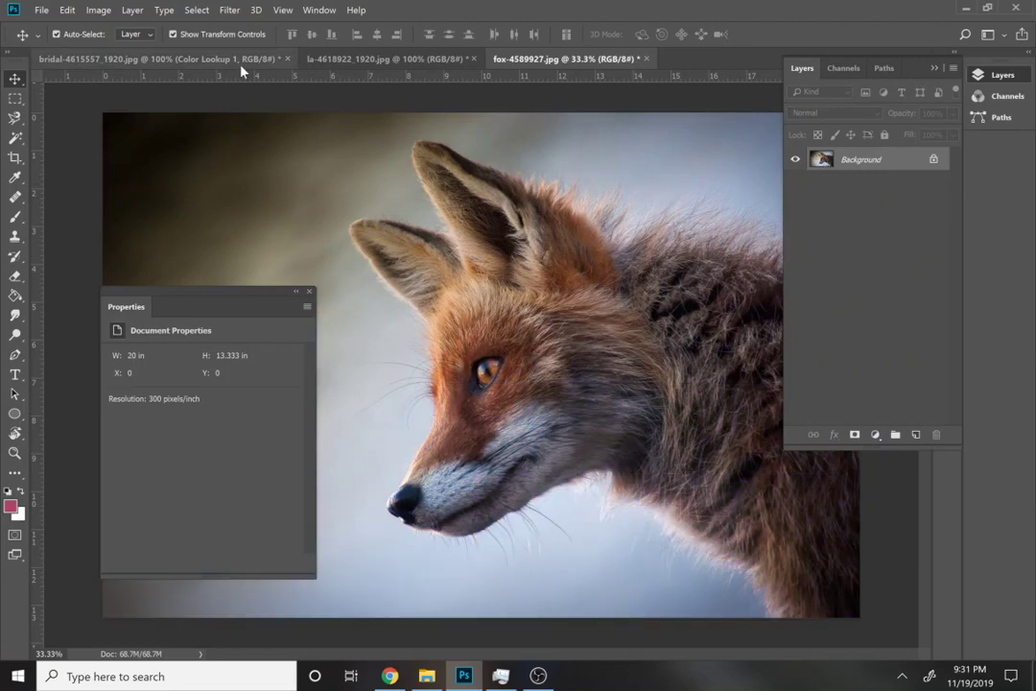
{"action": "left_click", "coordinate": [206, 60]}
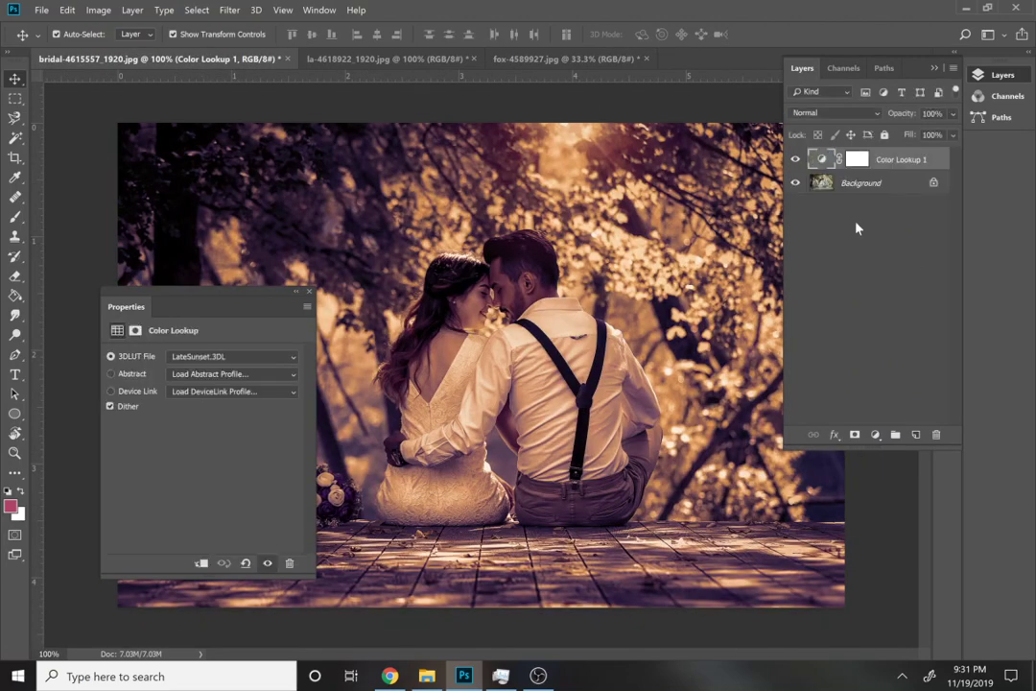
{"action": "left_click", "coordinate": [939, 434]}
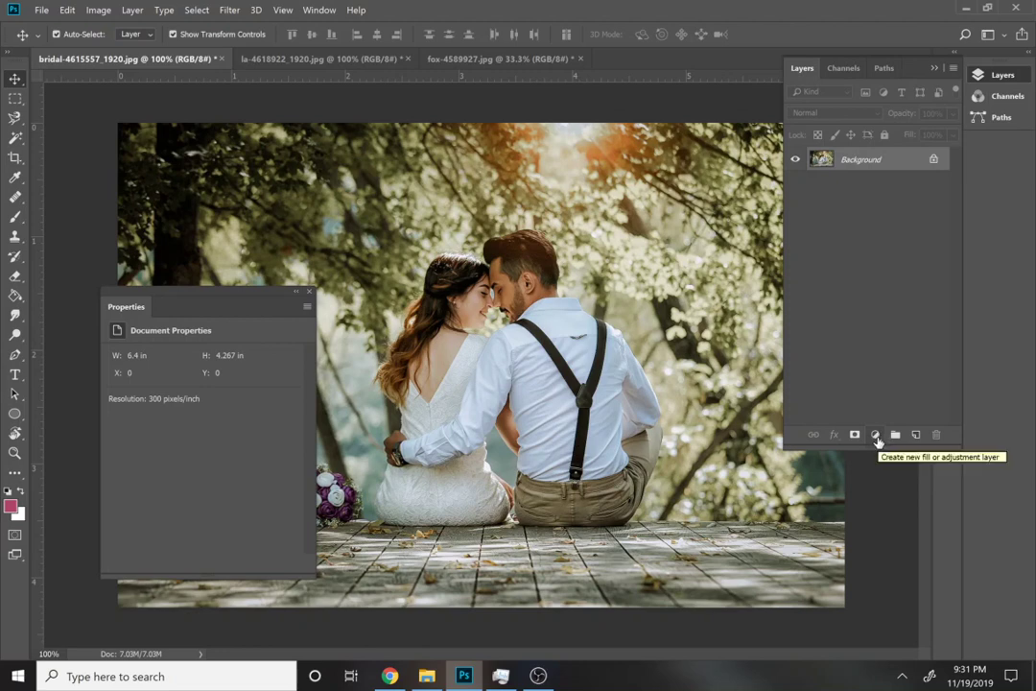
Add a Curves layer to the wedding photo, pulling black and white points inward for contrast
{"action": "left_click", "coordinate": [876, 438]}
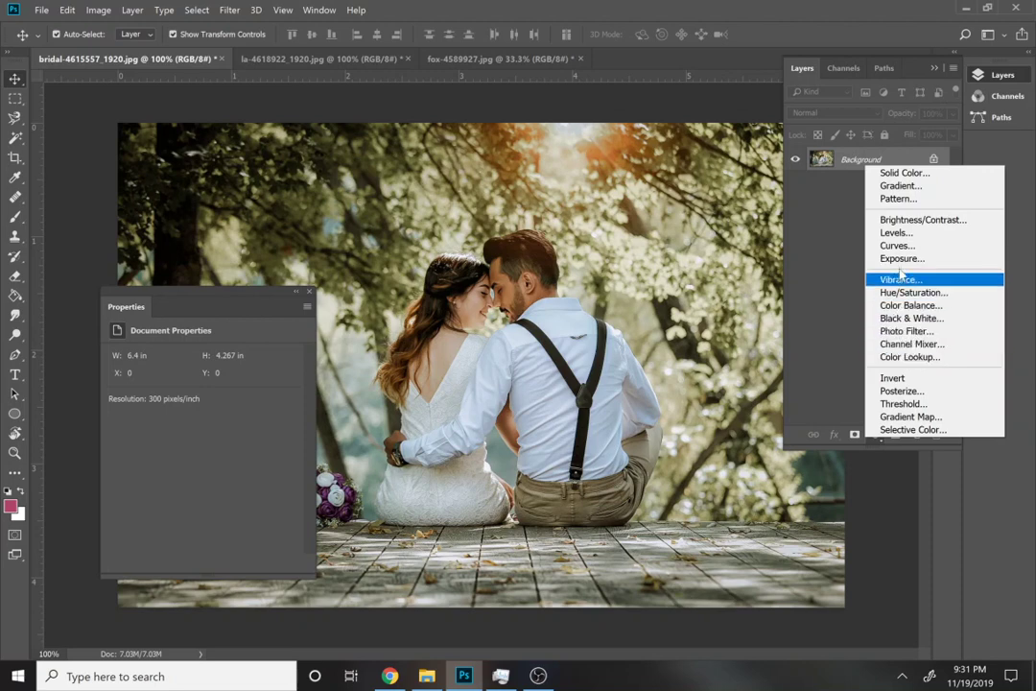
{"action": "left_click", "coordinate": [844, 222]}
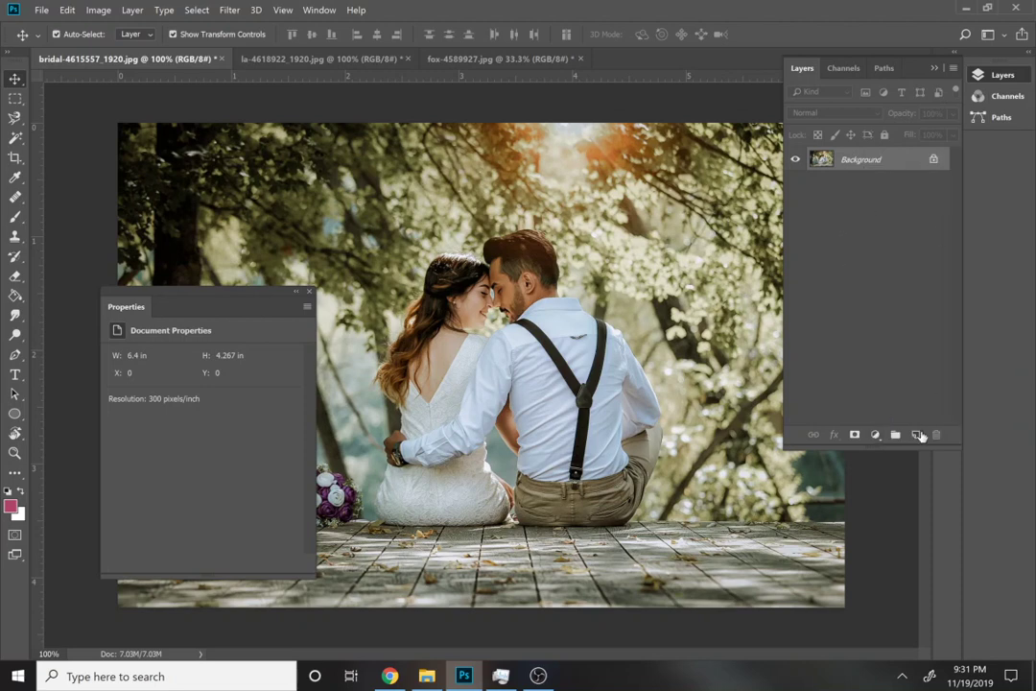
{"action": "left_click", "coordinate": [874, 435]}
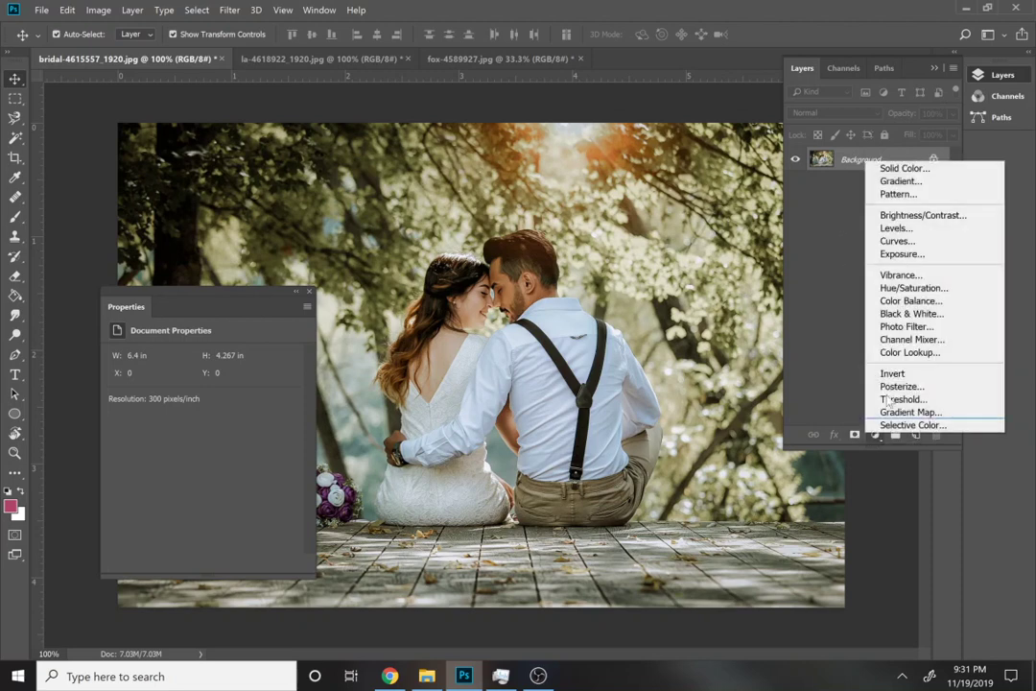
{"action": "left_click", "coordinate": [898, 241]}
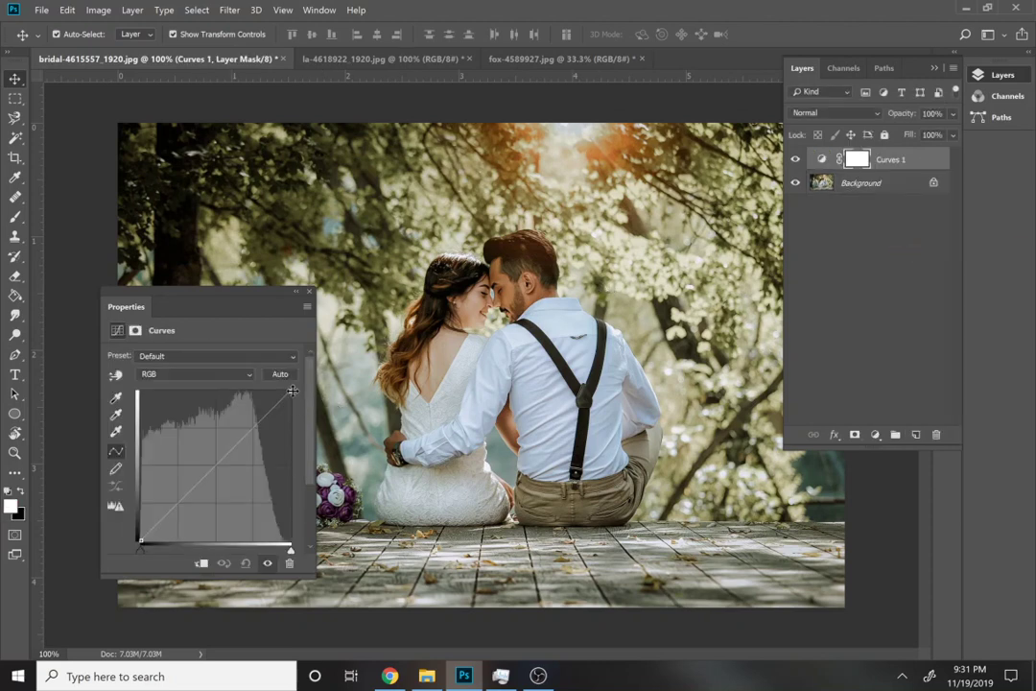
{"action": "left_click_drag", "start_coordinate": [290, 391], "coordinate": [283, 392]}
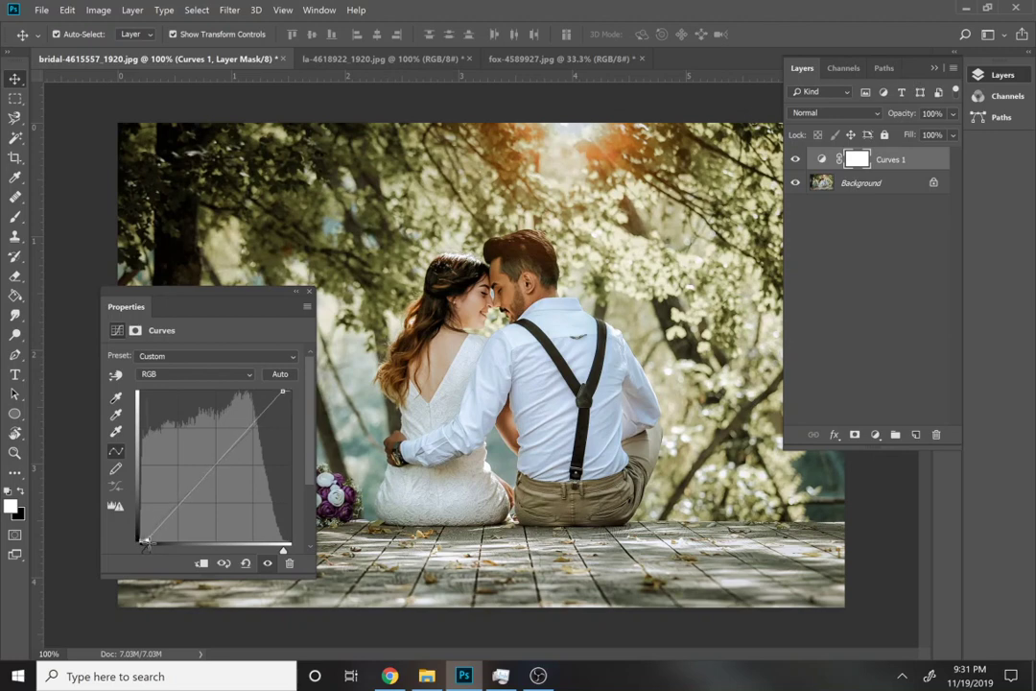
{"action": "left_click_drag", "start_coordinate": [141, 541], "coordinate": [146, 543]}
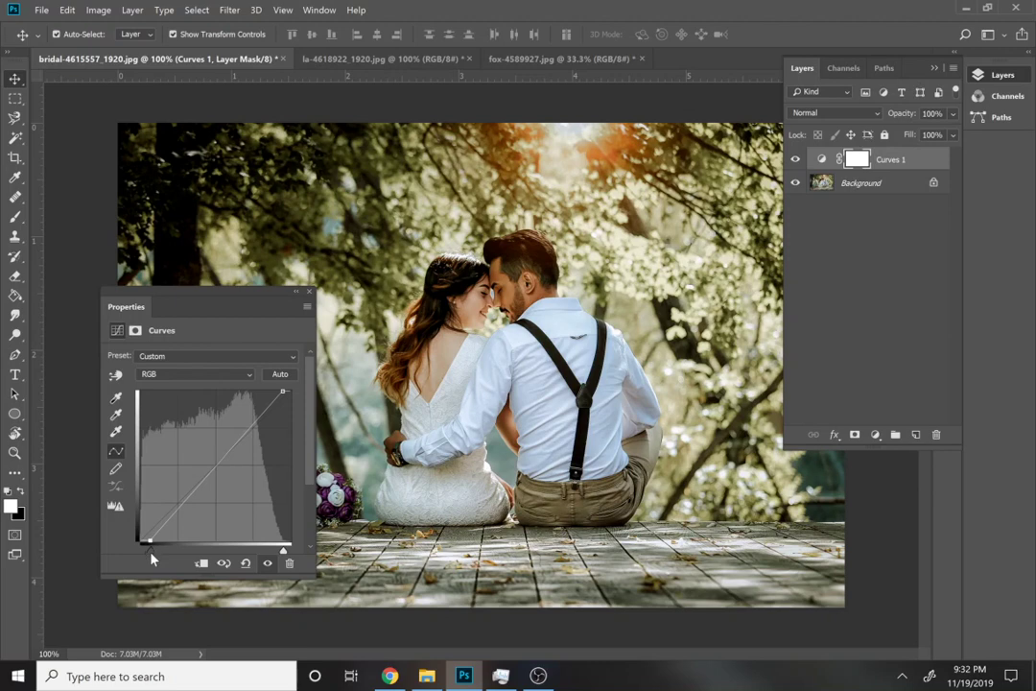
{"action": "left_click_drag", "start_coordinate": [151, 555], "coordinate": [157, 555]}
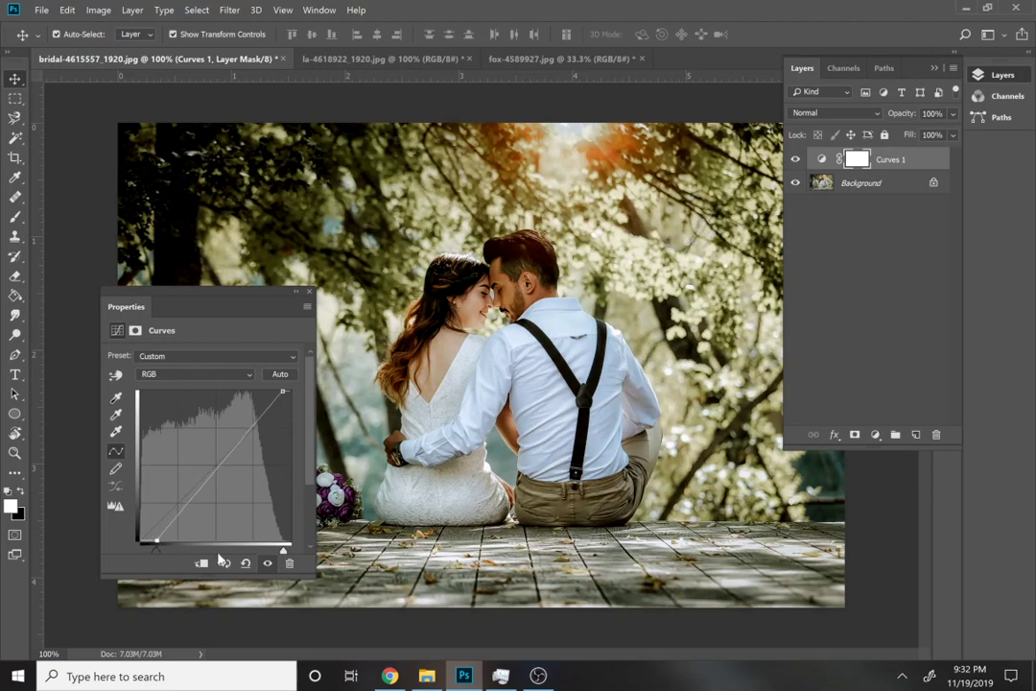
{"action": "left_click_drag", "start_coordinate": [283, 553], "coordinate": [276, 555]}
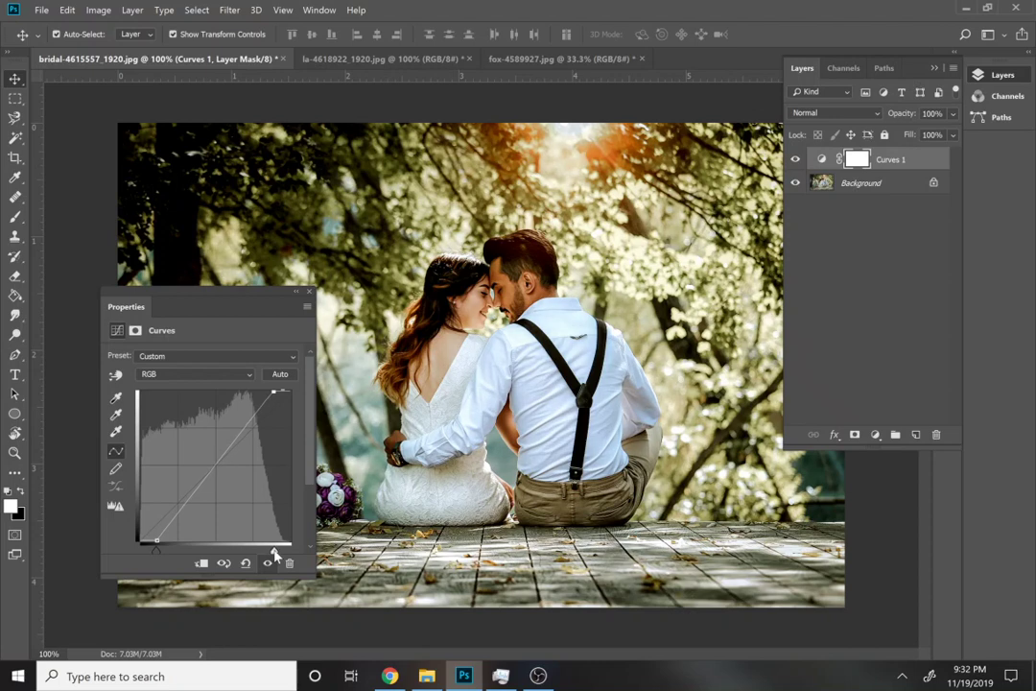
On Curves 1, lower red in the highlights and green in the midtones for a magenta tint
{"action": "left_click", "coordinate": [181, 382]}
{"action": "left_click", "coordinate": [174, 397]}
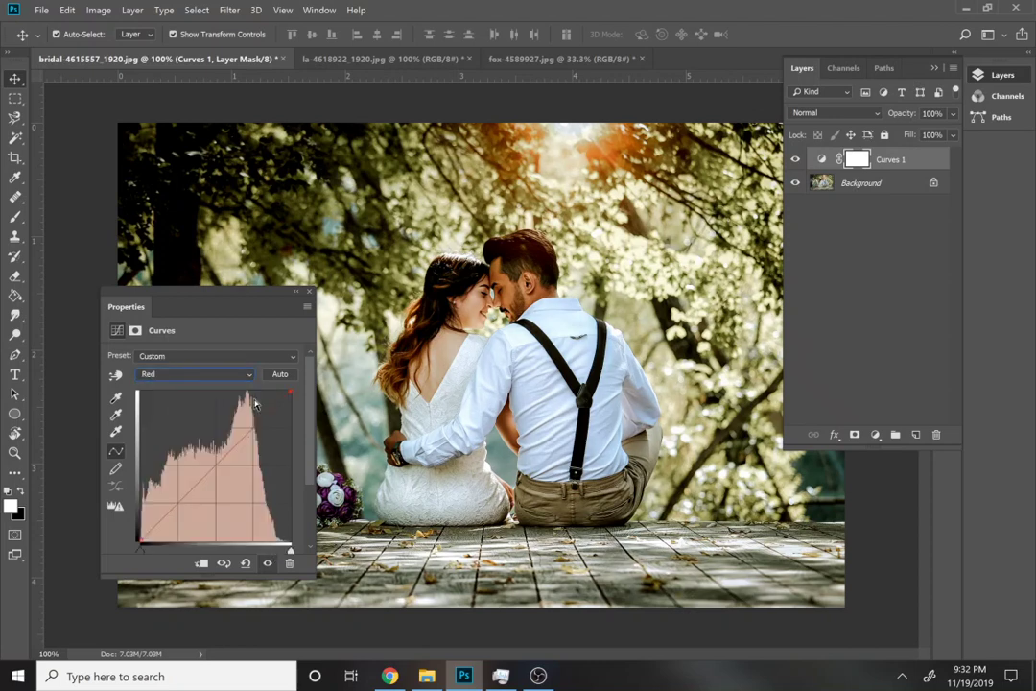
{"action": "left_click_drag", "start_coordinate": [289, 391], "coordinate": [290, 397]}
{"action": "left_click", "coordinate": [249, 374]}
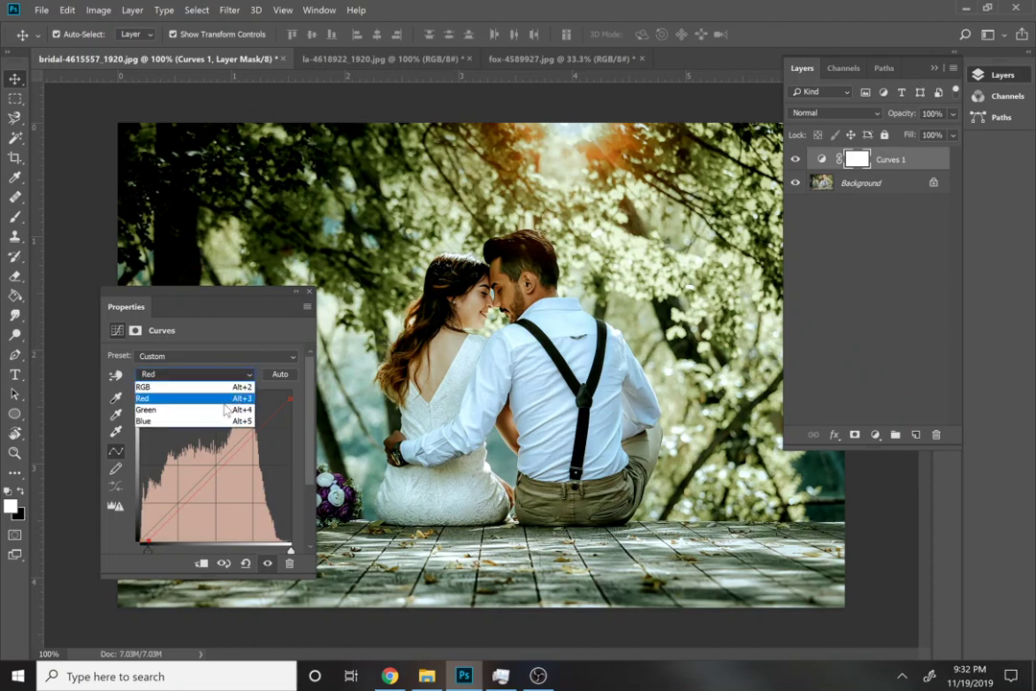
{"action": "left_click", "coordinate": [223, 411]}
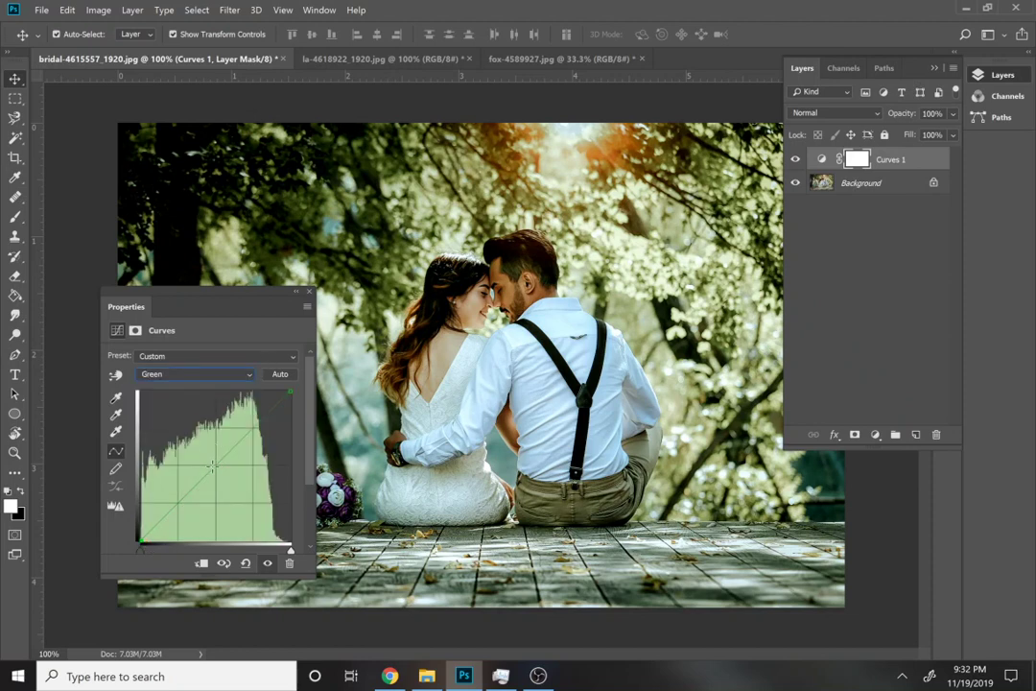
{"action": "left_click_drag", "start_coordinate": [212, 467], "coordinate": [216, 472]}
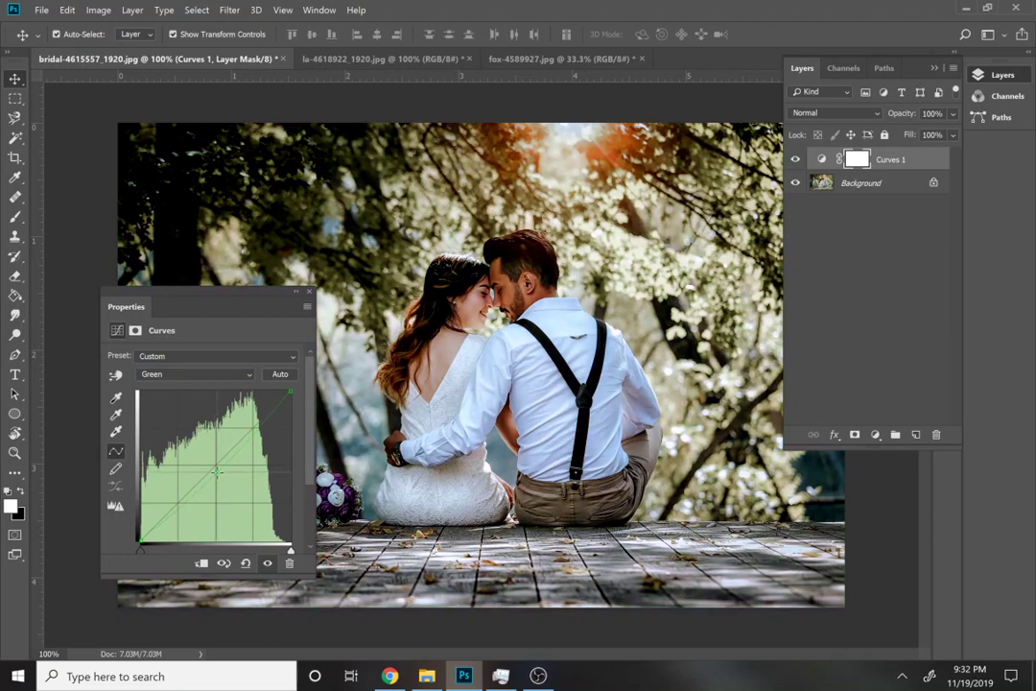
Lift the Blue channel in the shadows for a cooler teal cast, then close Properties
{"action": "left_click", "coordinate": [195, 374]}
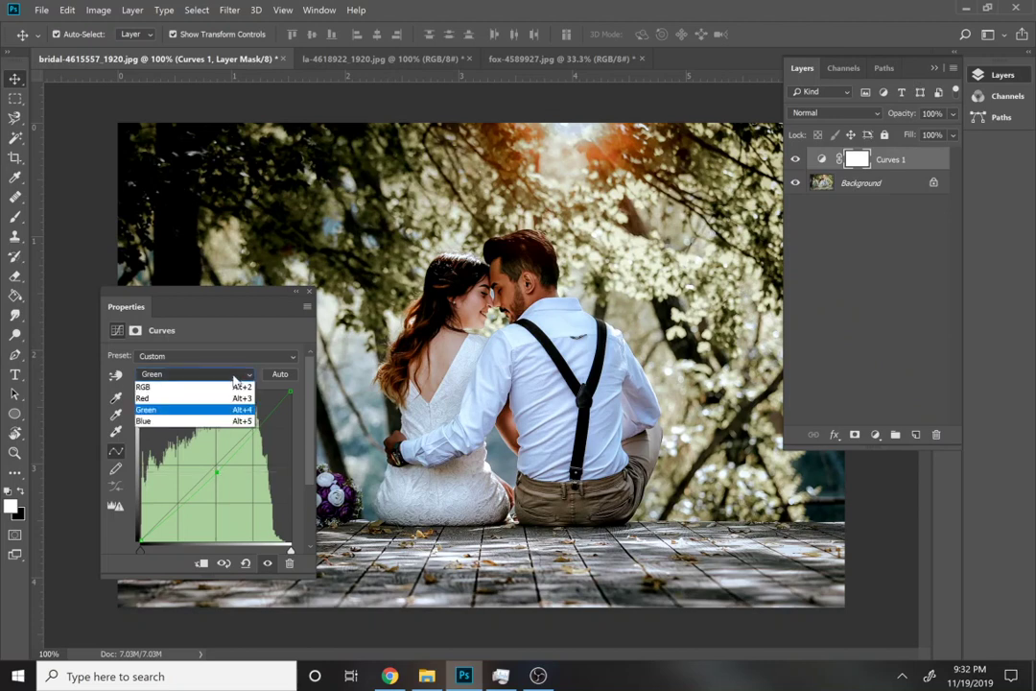
{"action": "left_click", "coordinate": [209, 422]}
{"action": "left_click_drag", "start_coordinate": [140, 543], "coordinate": [134, 534]}
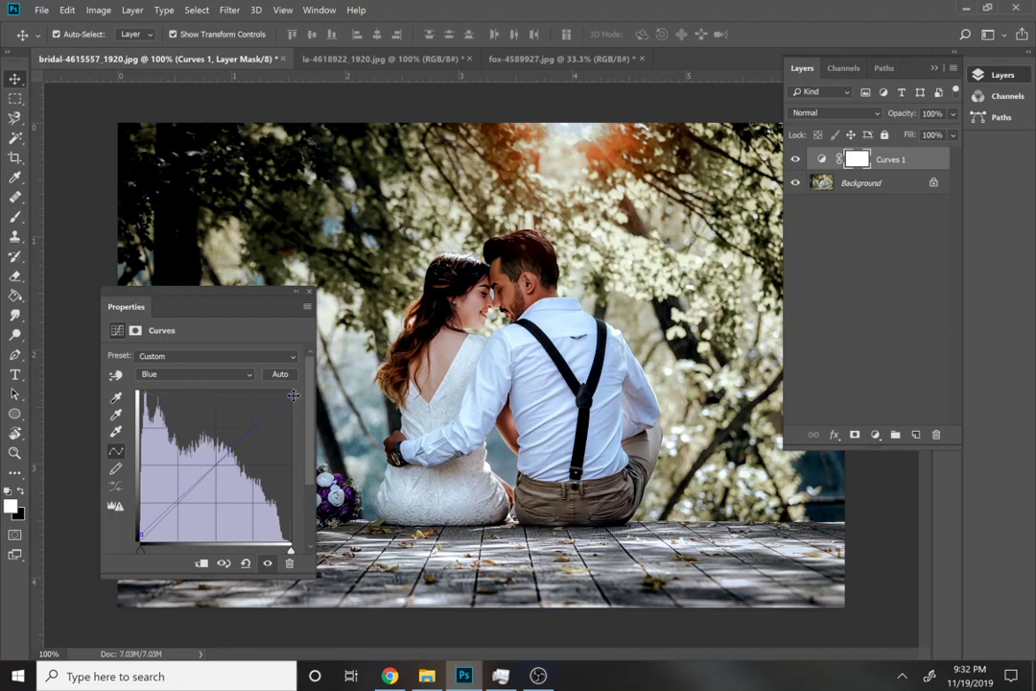
{"action": "left_click", "coordinate": [309, 292]}
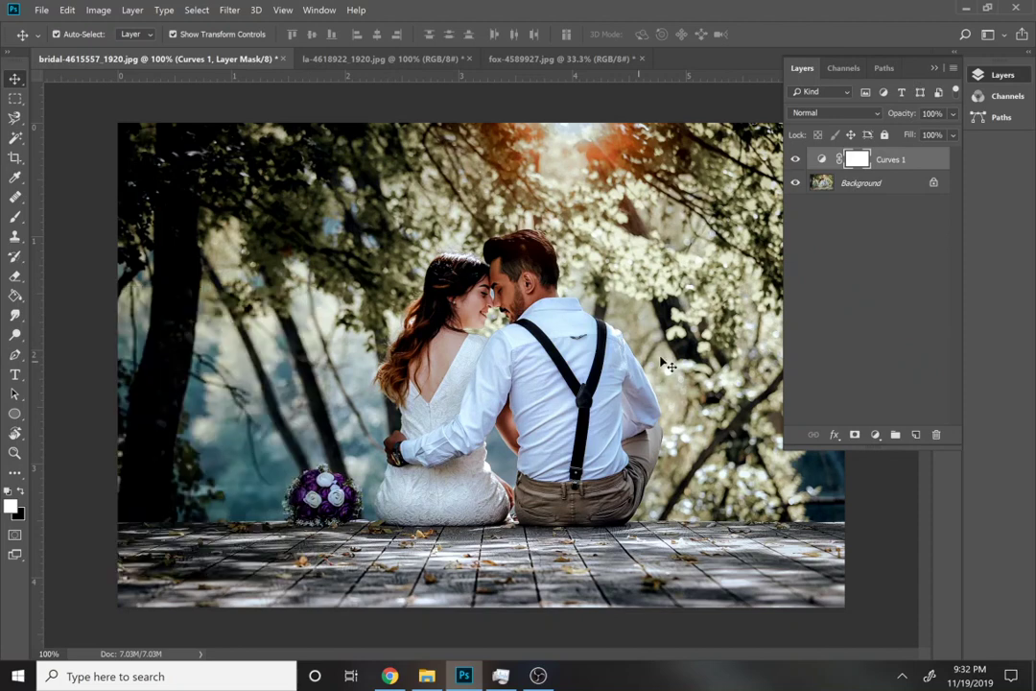
Add a Gradient Map adjustment layer and set its left gradient stop to blue
{"action": "left_click", "coordinate": [873, 438]}
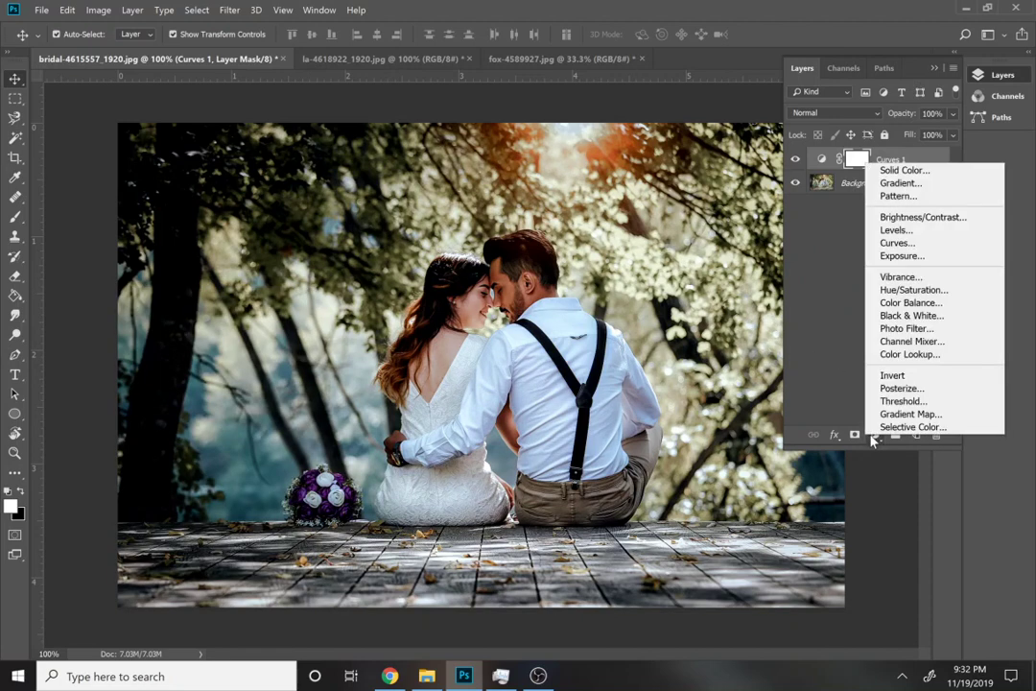
{"action": "left_click", "coordinate": [911, 414]}
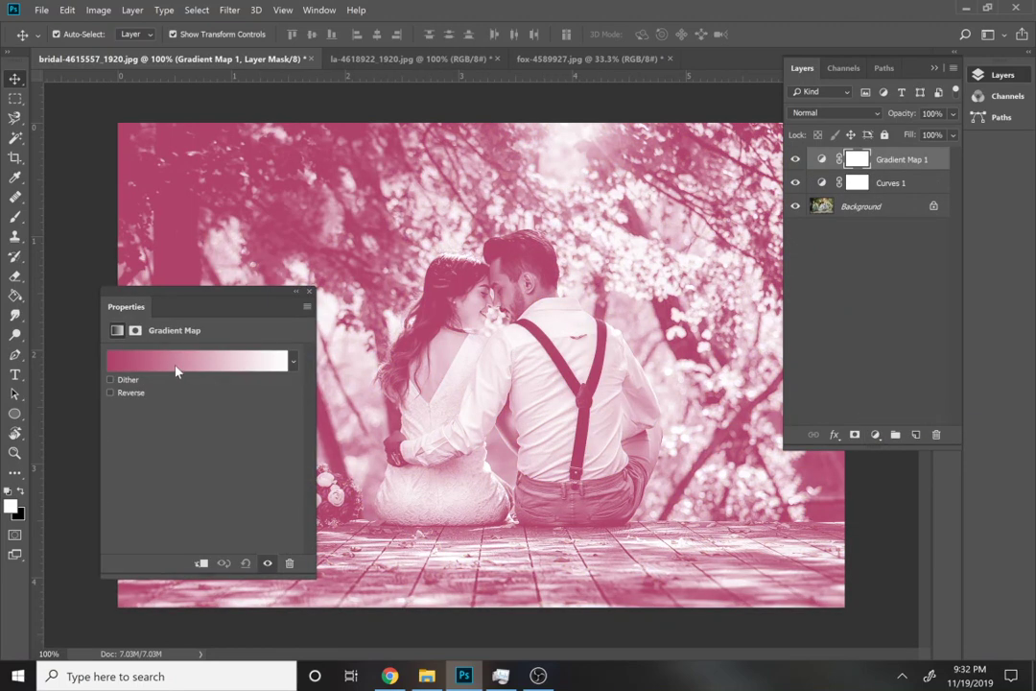
{"action": "left_click", "coordinate": [170, 361]}
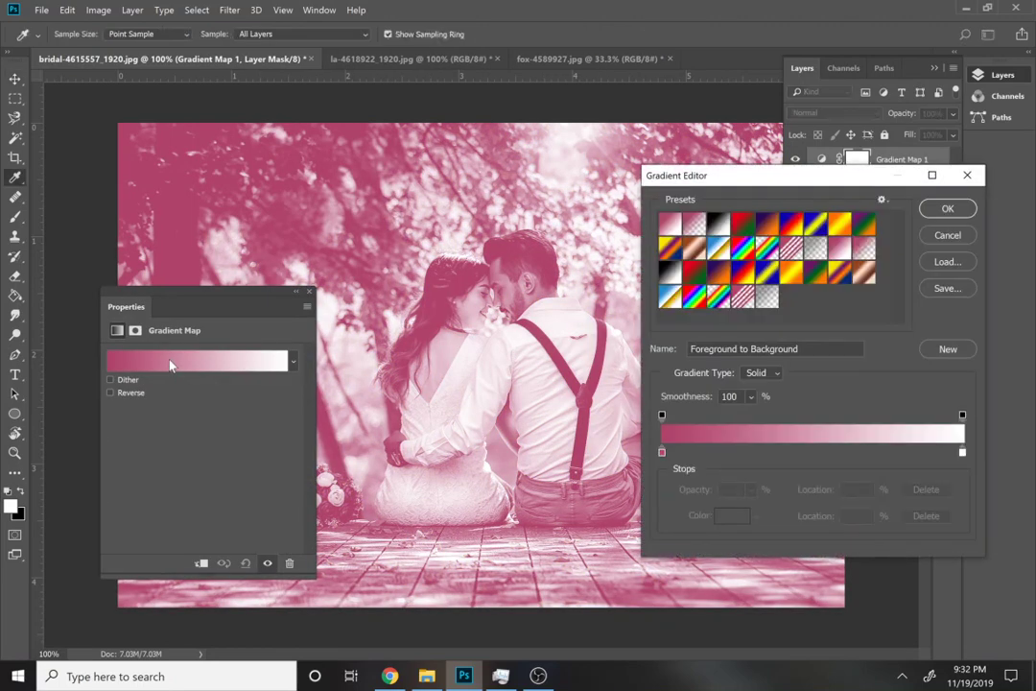
{"action": "left_click", "coordinate": [662, 452]}
{"action": "double_click", "coordinate": [662, 452]}
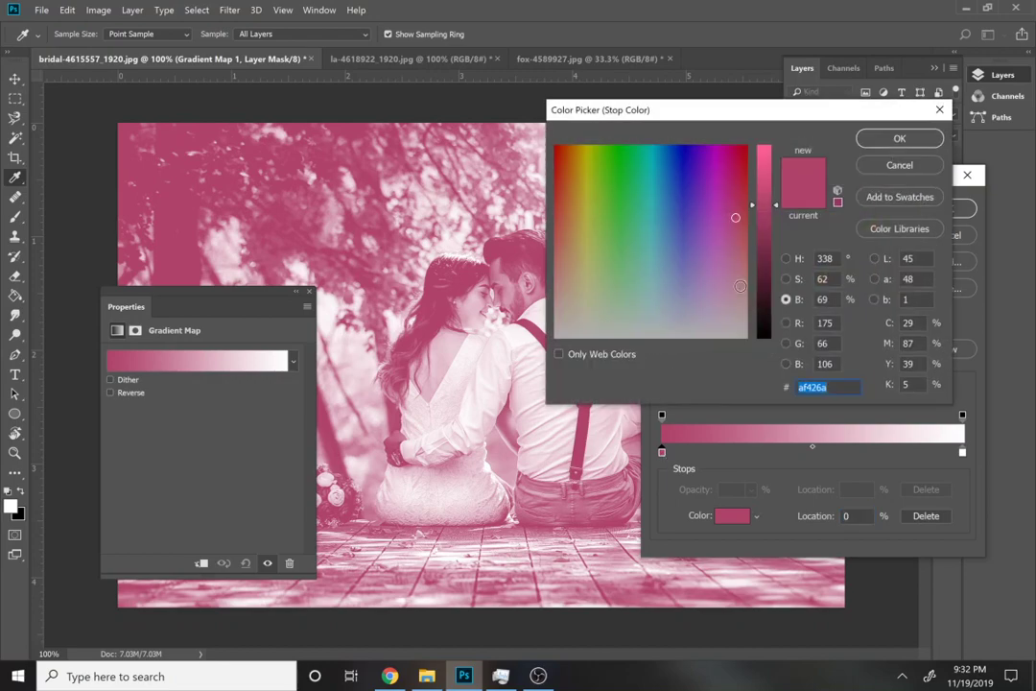
{"action": "left_click_drag", "start_coordinate": [676, 169], "coordinate": [669, 152]}
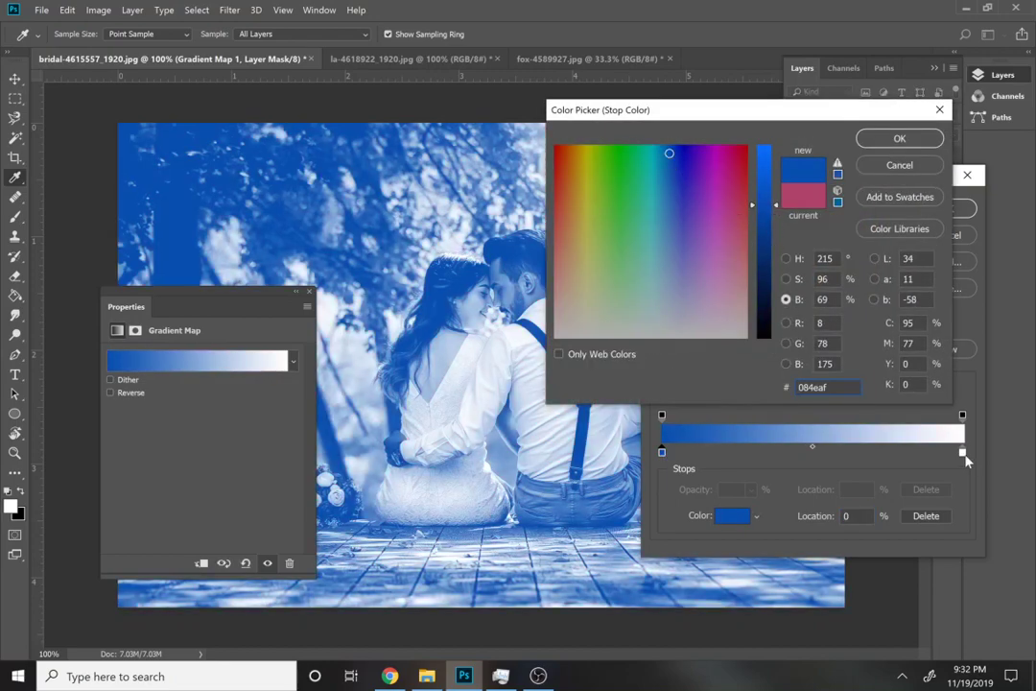
{"action": "left_click", "coordinate": [900, 138]}
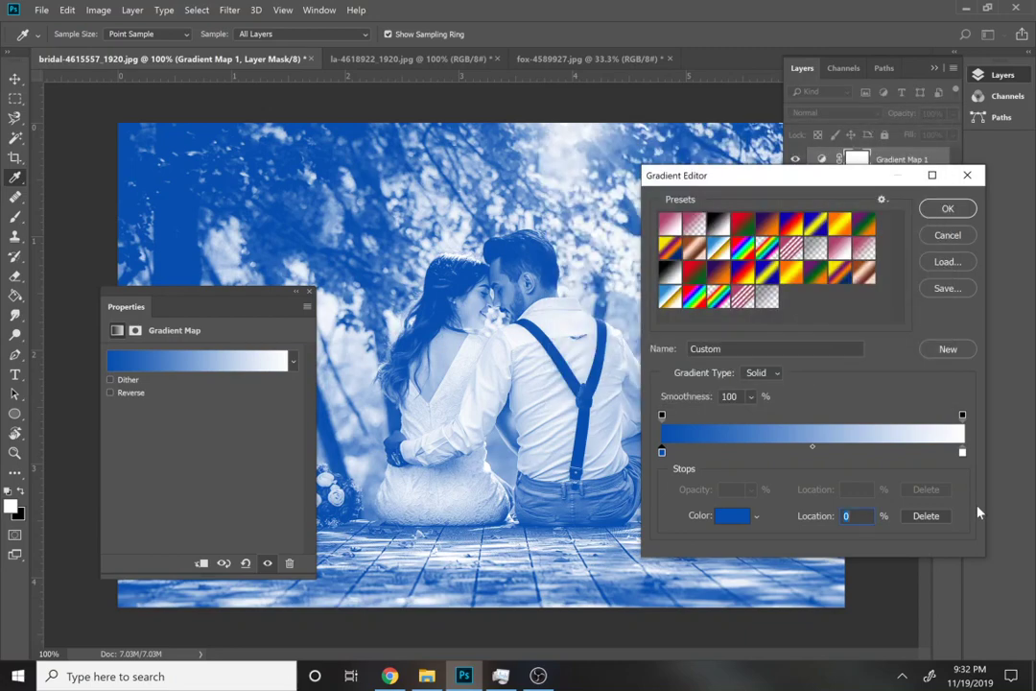
Set the right gradient stop to bright blue 638bff
{"action": "left_click", "coordinate": [962, 452]}
{"action": "double_click", "coordinate": [962, 452]}
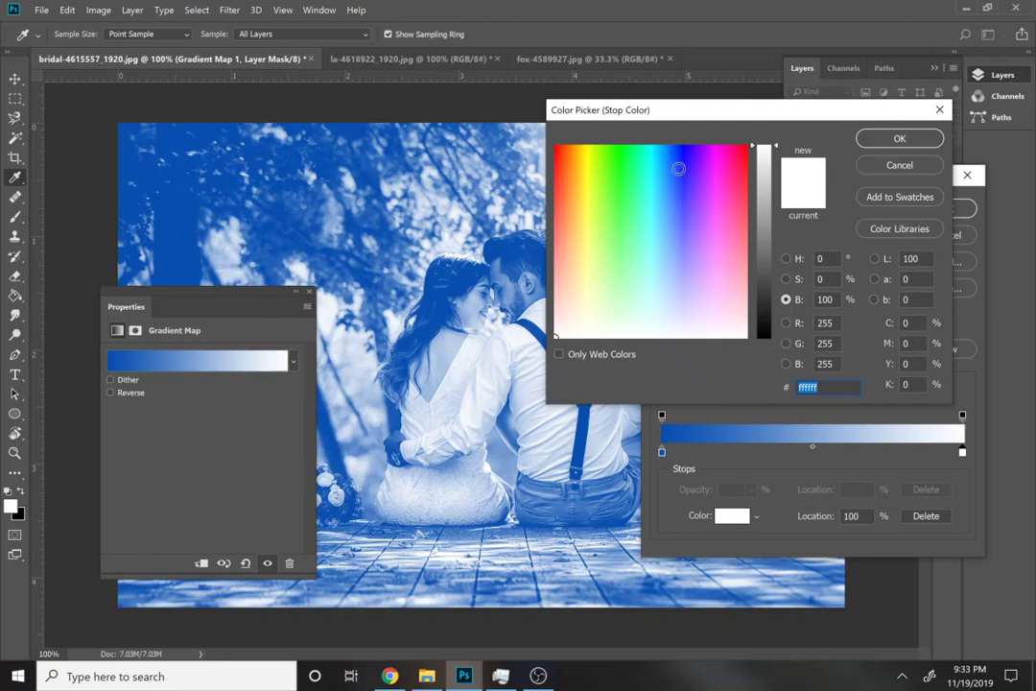
{"action": "left_click_drag", "start_coordinate": [679, 168], "coordinate": [676, 221]}
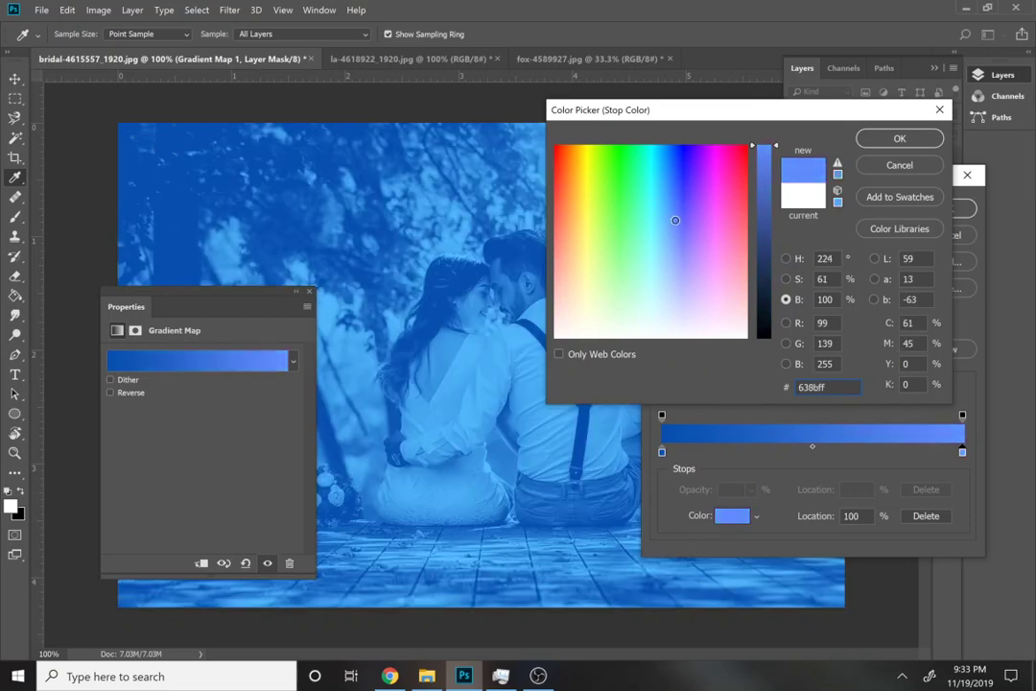
{"action": "left_click", "coordinate": [863, 137]}
Darken the left stop to deep blue 264b7d and apply the gradient
{"action": "double_click", "coordinate": [661, 451]}
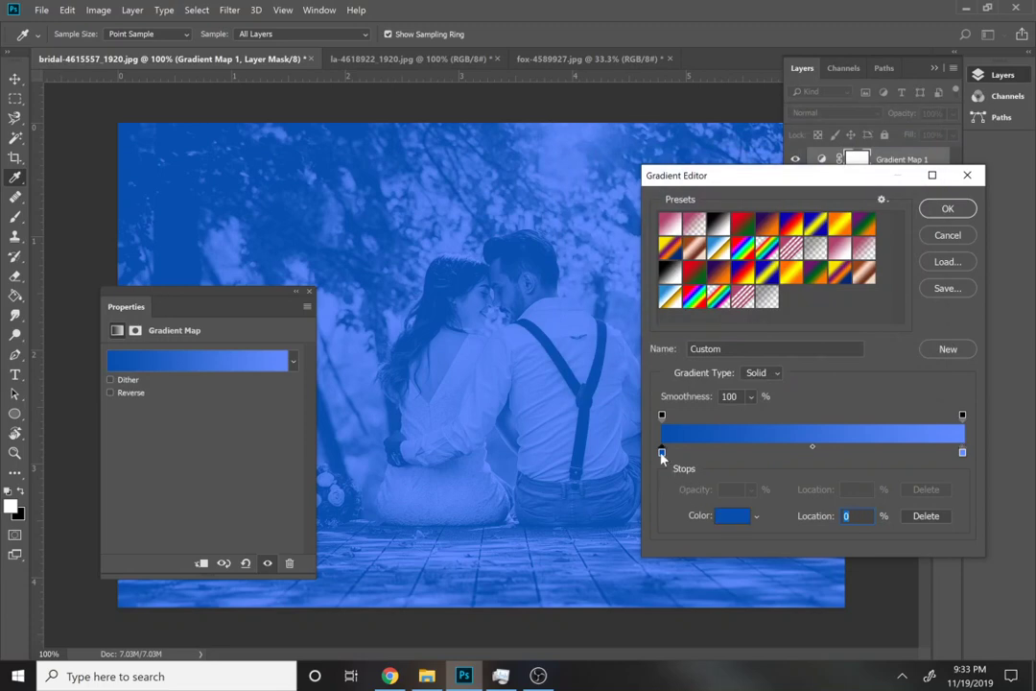
{"action": "left_click_drag", "start_coordinate": [766, 220], "coordinate": [765, 231]}
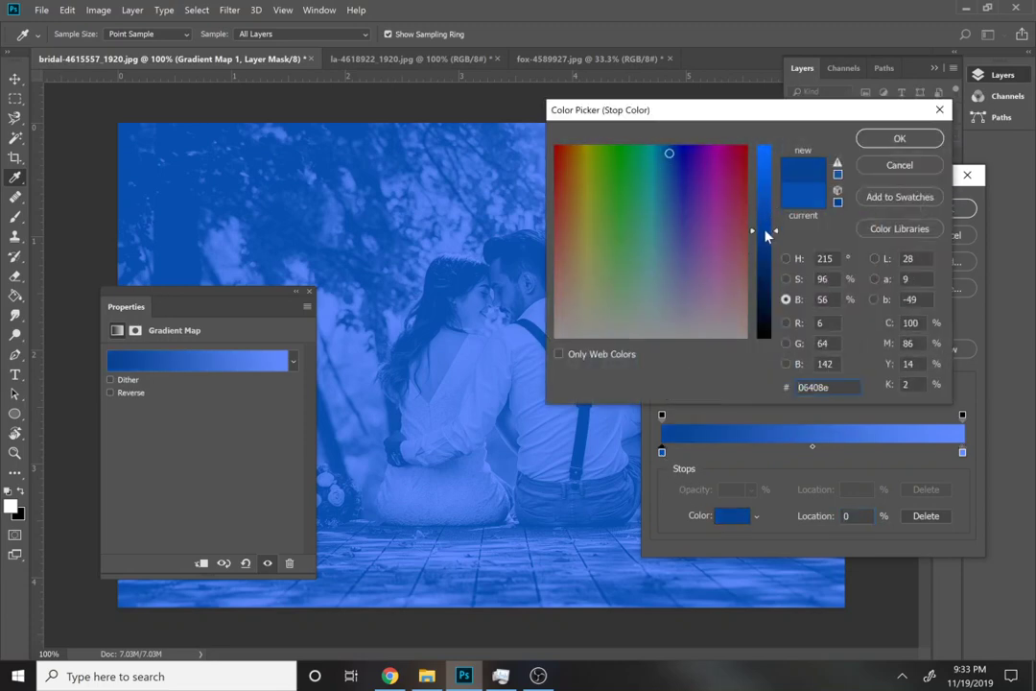
{"action": "left_click", "coordinate": [785, 279]}
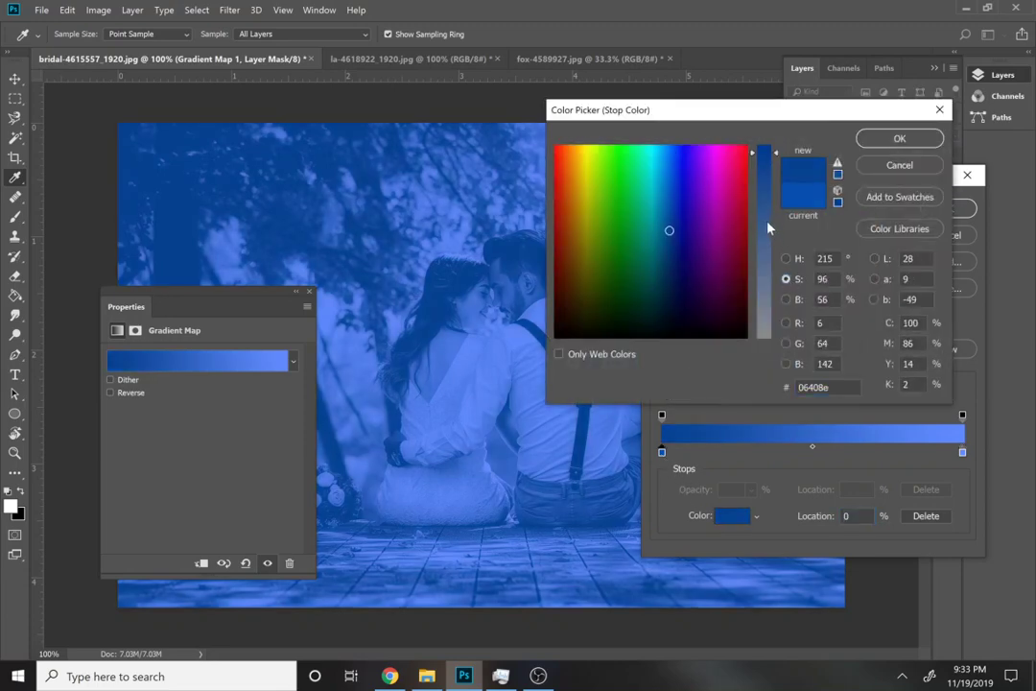
{"action": "left_click", "coordinate": [766, 213]}
{"action": "left_click_drag", "start_coordinate": [669, 230], "coordinate": [669, 243]}
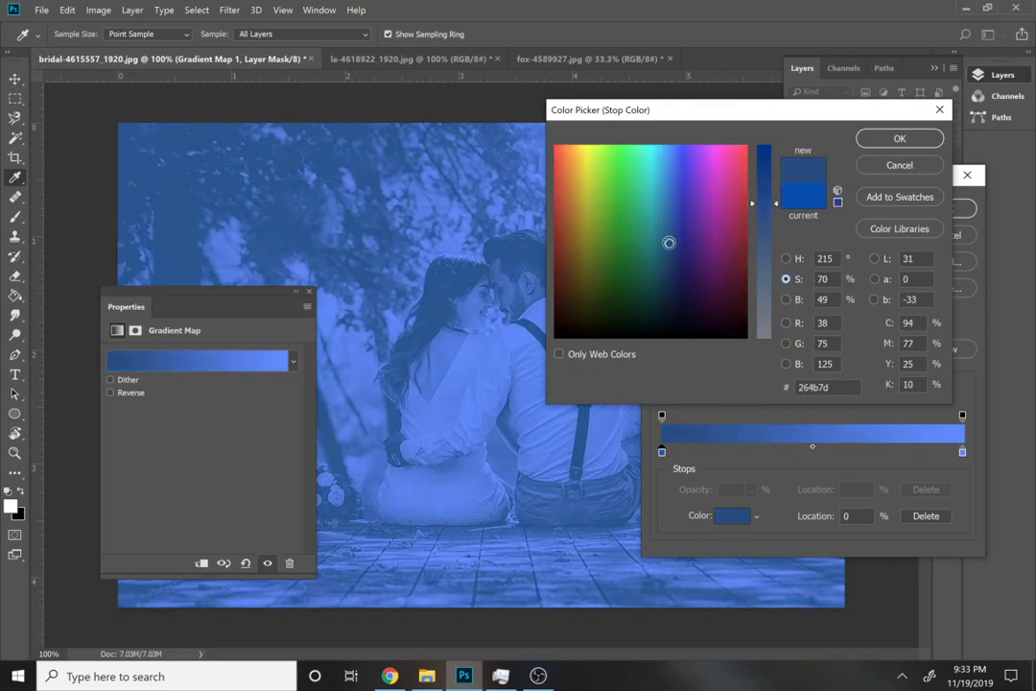
{"action": "left_click", "coordinate": [869, 139]}
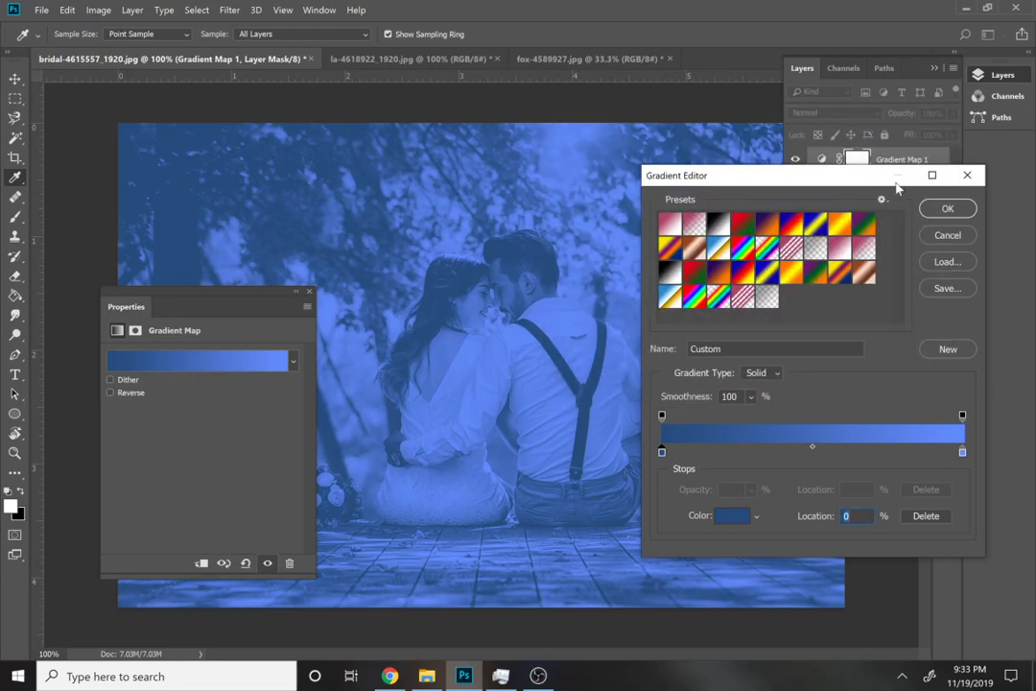
{"action": "left_click", "coordinate": [948, 210]}
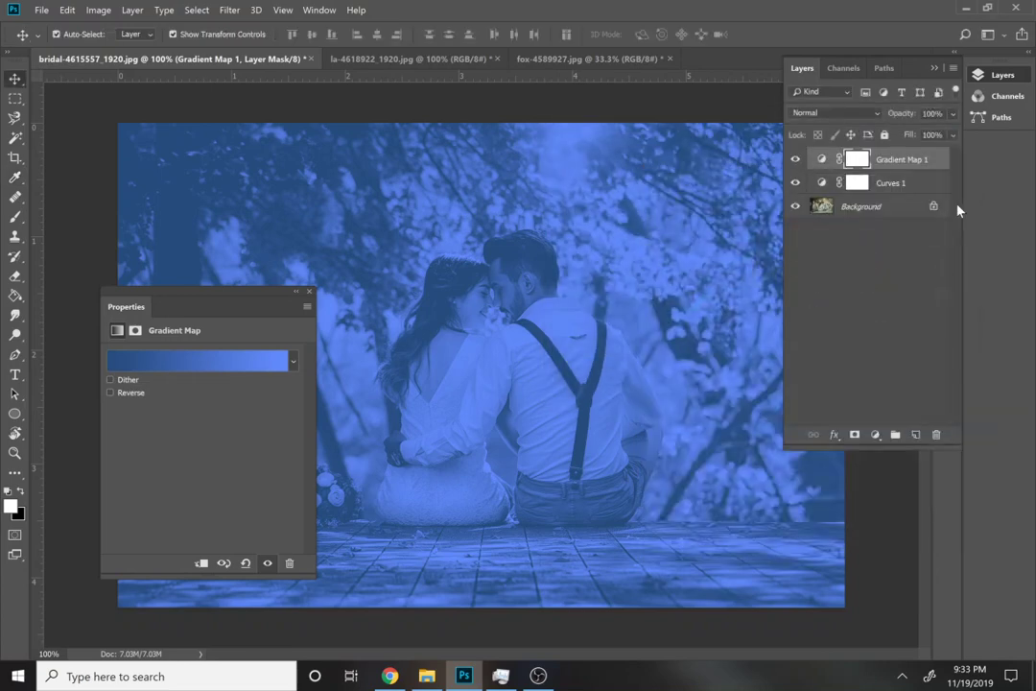
Fade Gradient Map 1's fill to 11%, toggling the layer's visibility to compare
{"action": "left_click", "coordinate": [952, 136]}
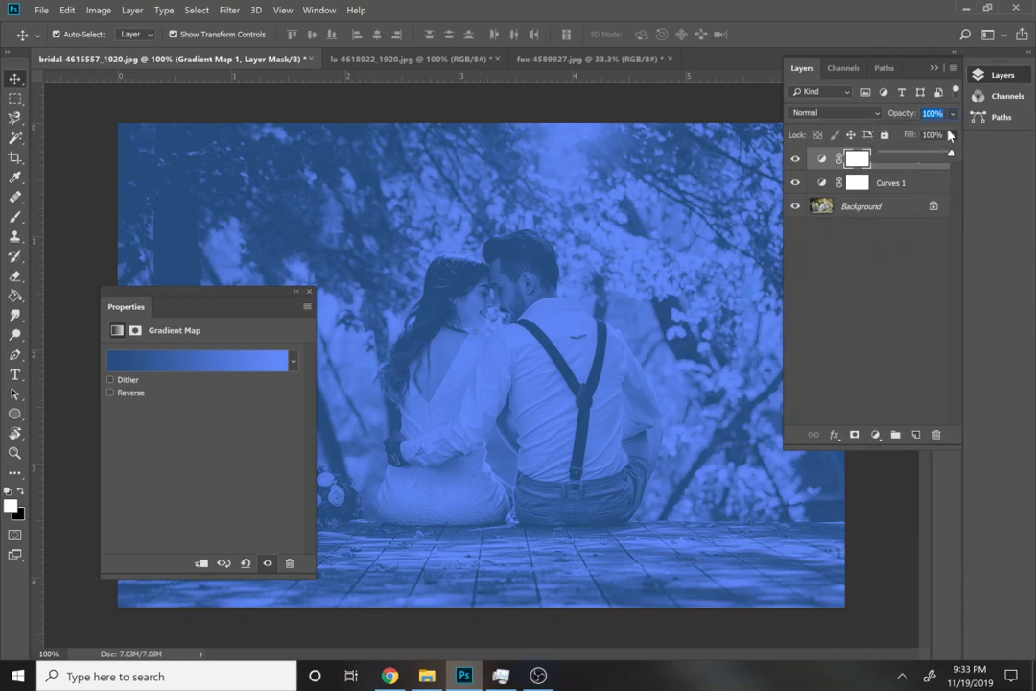
{"action": "left_click_drag", "start_coordinate": [941, 160], "coordinate": [913, 153]}
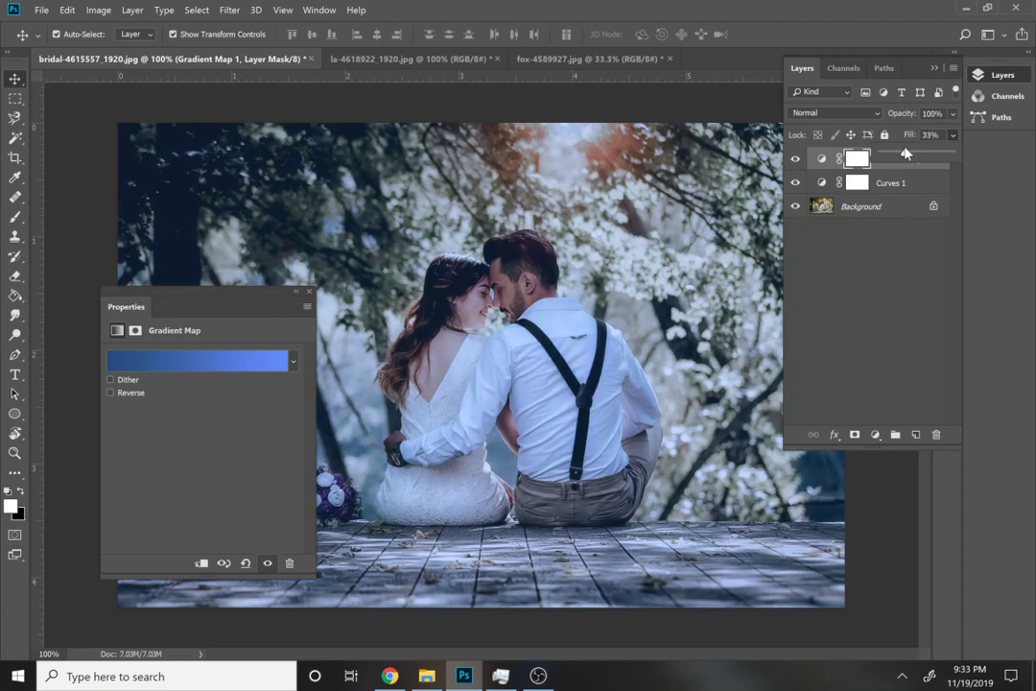
{"action": "left_click", "coordinate": [794, 159]}
{"action": "left_click", "coordinate": [795, 159]}
{"action": "left_click", "coordinate": [794, 160]}
{"action": "left_click", "coordinate": [795, 159]}
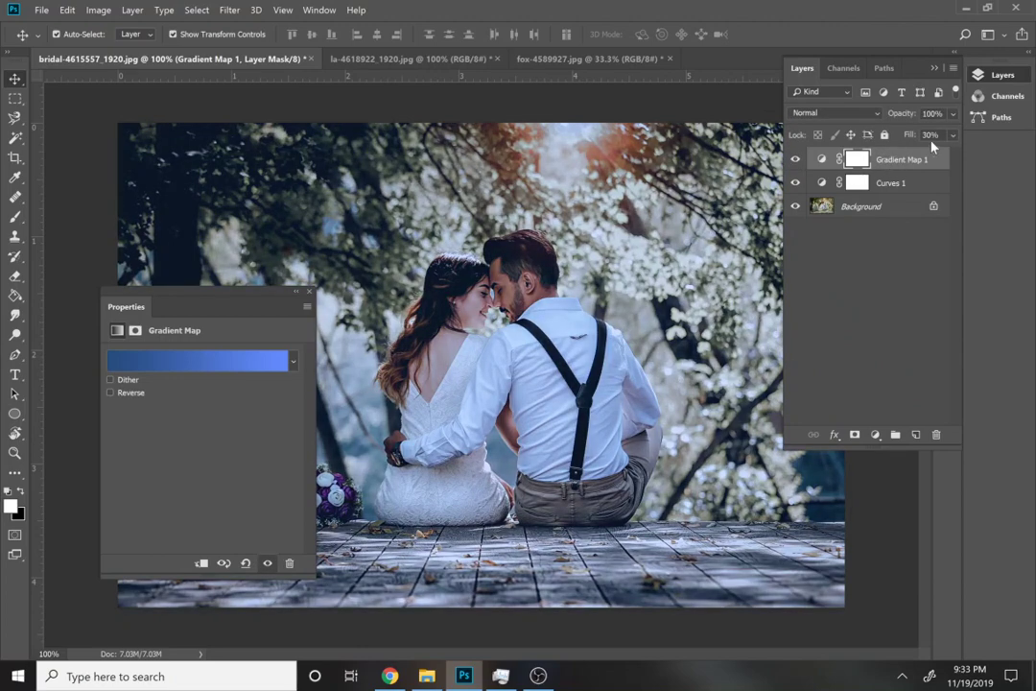
{"action": "left_click", "coordinate": [952, 135]}
{"action": "left_click_drag", "start_coordinate": [900, 153], "coordinate": [889, 155]}
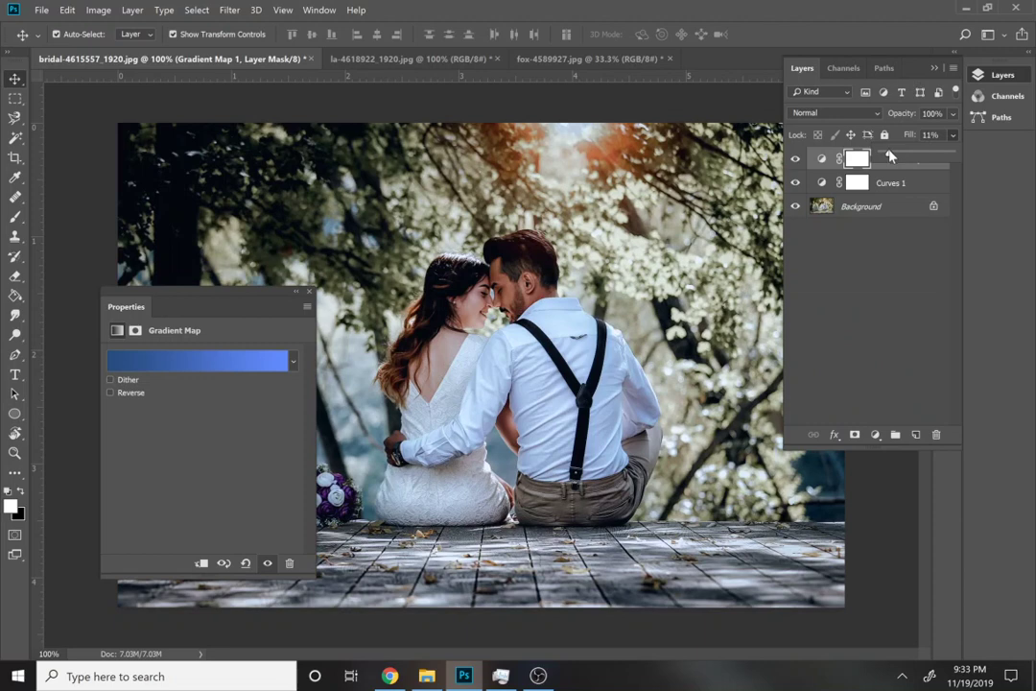
{"action": "left_click", "coordinate": [283, 113]}
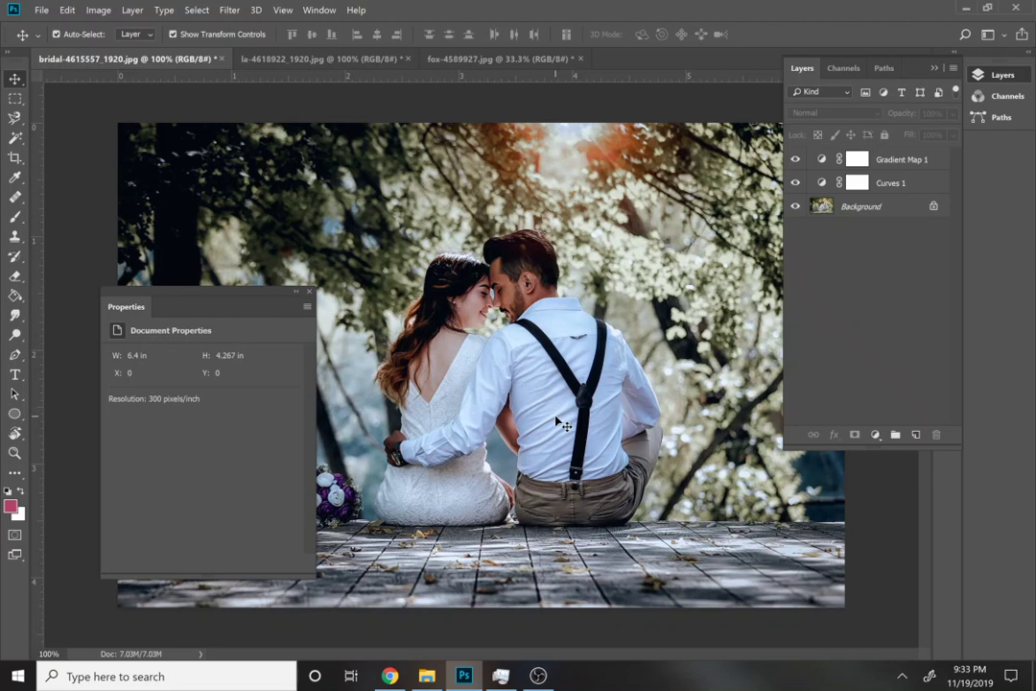
{"action": "left_click", "coordinate": [916, 160]}
{"action": "left_click", "coordinate": [907, 182]}
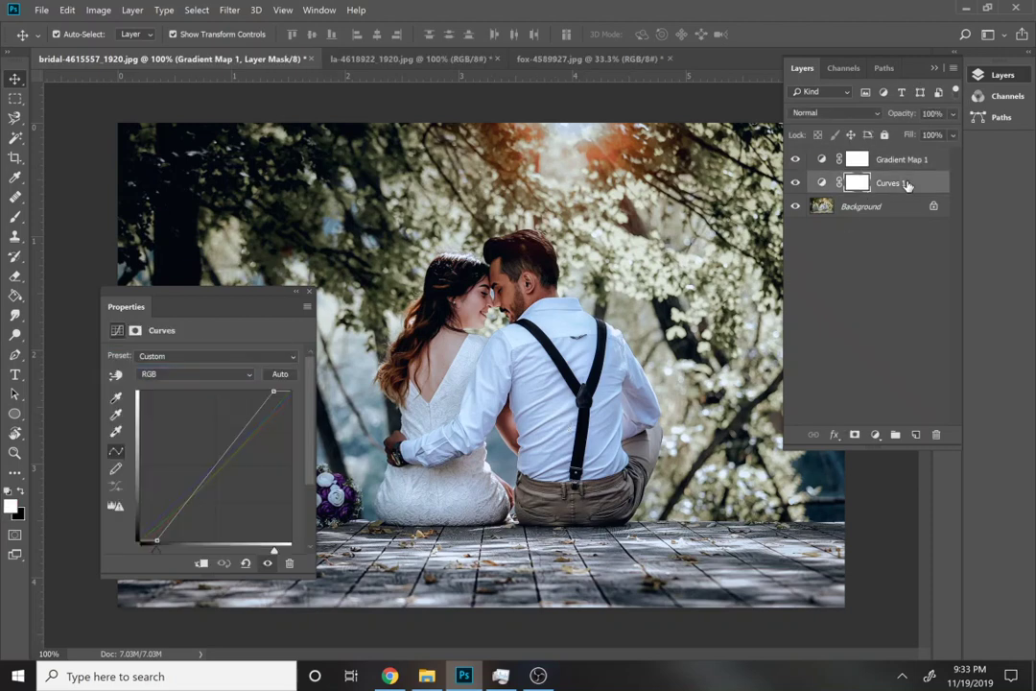
{"action": "left_click", "coordinate": [912, 160]}
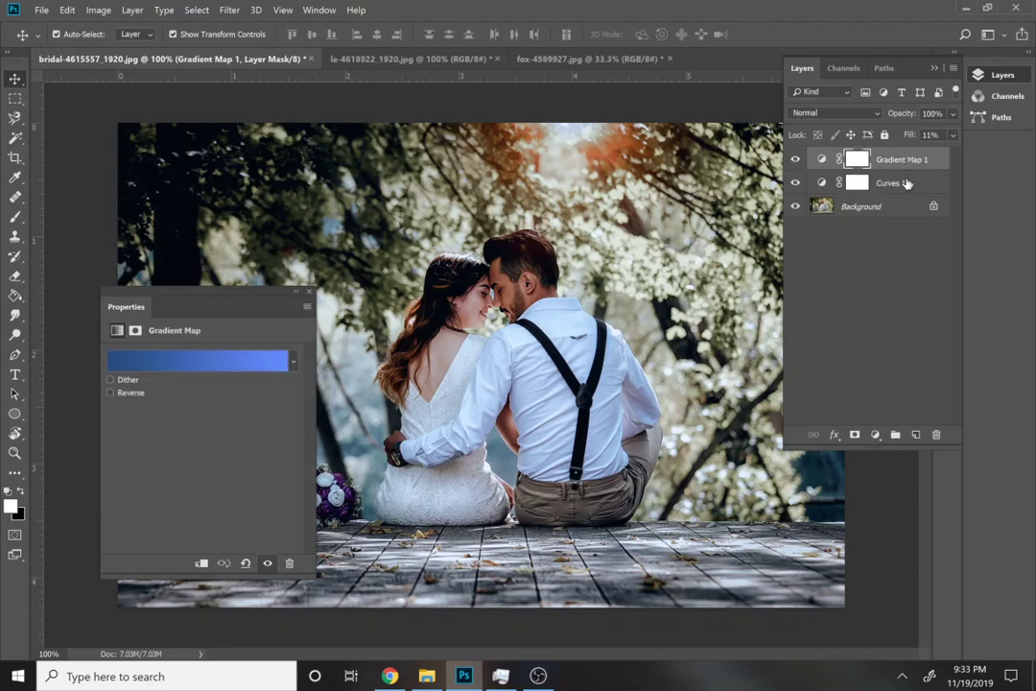
{"action": "left_click", "coordinate": [907, 183]}
{"action": "left_click", "coordinate": [907, 160]}
{"action": "left_click", "coordinate": [902, 182]}
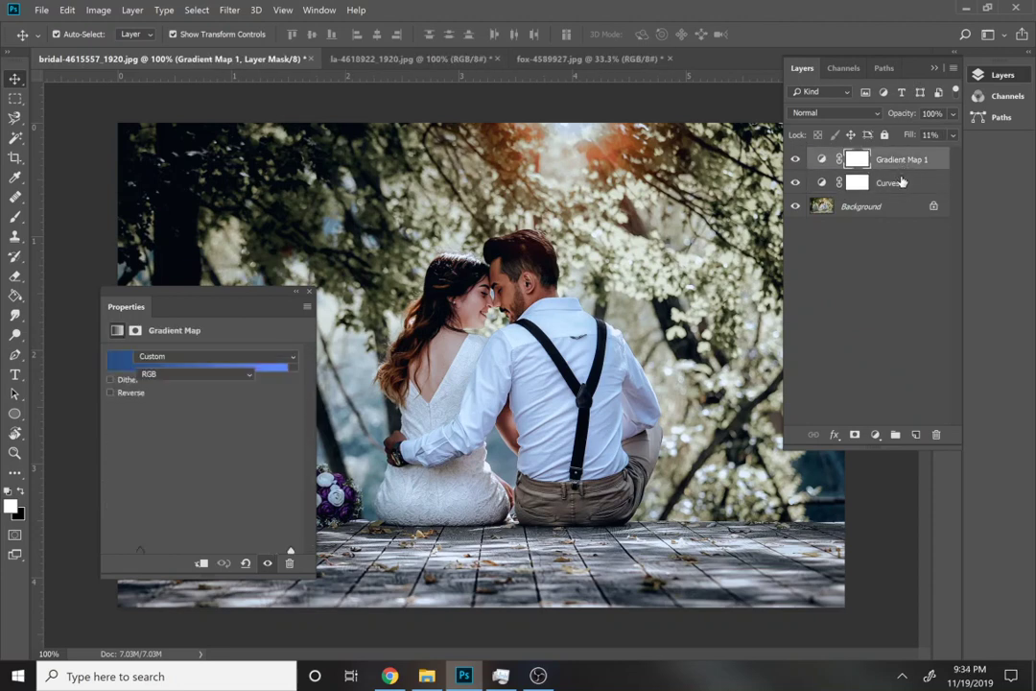
{"action": "left_click", "coordinate": [400, 62]}
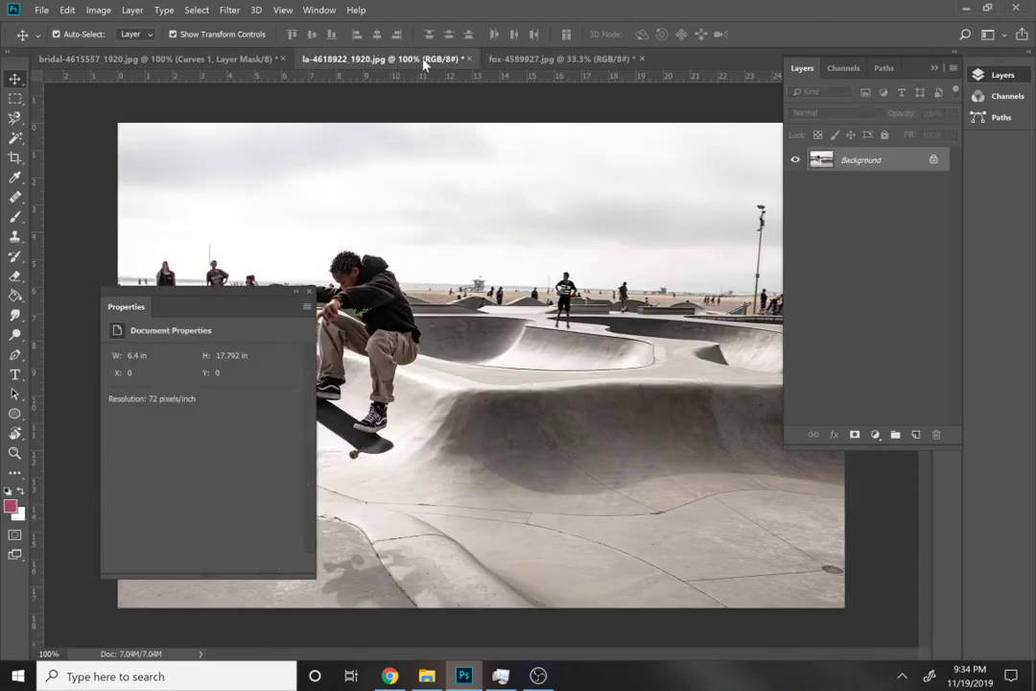
{"action": "left_click", "coordinate": [523, 59]}
{"action": "left_click", "coordinate": [422, 59]}
{"action": "left_click", "coordinate": [240, 59]}
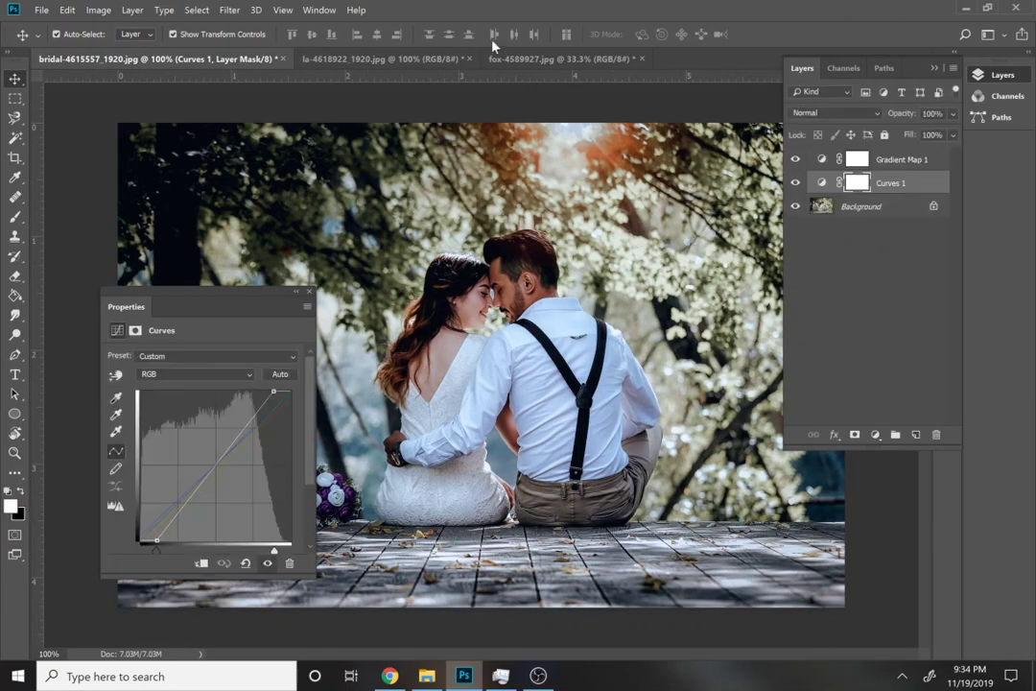
{"action": "left_click", "coordinate": [518, 59]}
{"action": "left_click", "coordinate": [407, 60]}
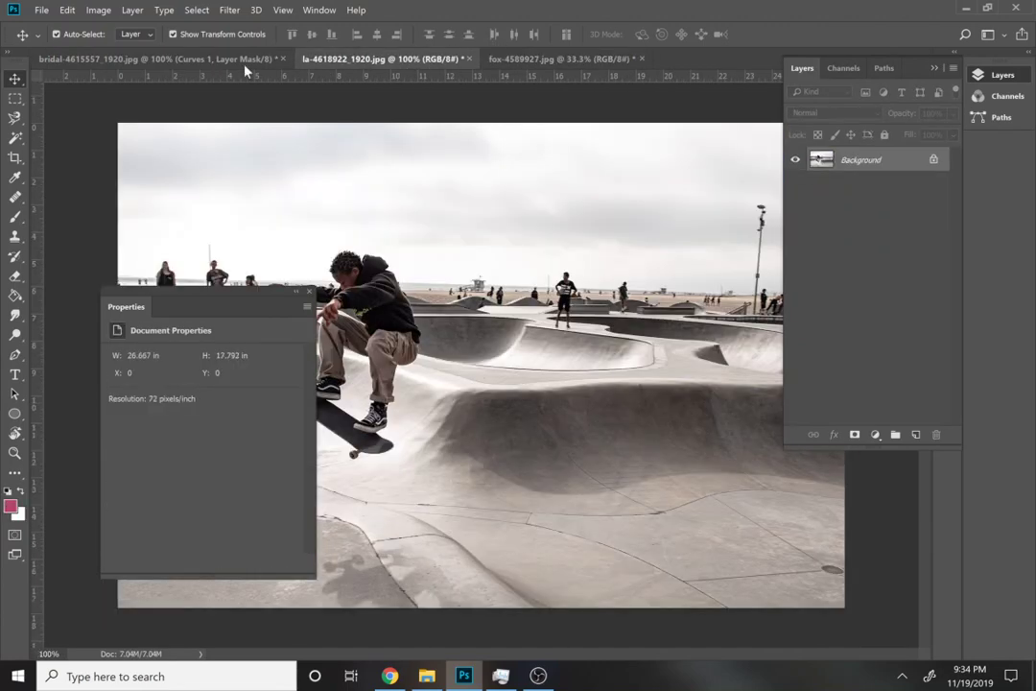
{"action": "left_click", "coordinate": [223, 60]}
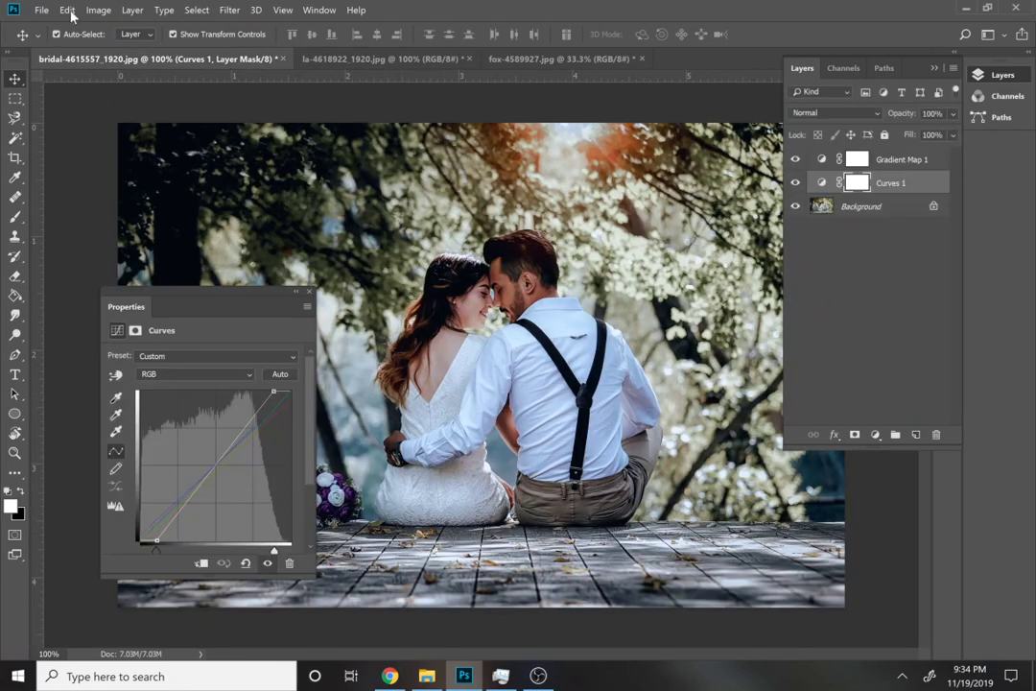
Save the graded photo as 'blue wedding.psd' in Pictures\LUT experiments, accepting compatibility options
{"action": "left_click", "coordinate": [42, 10]}
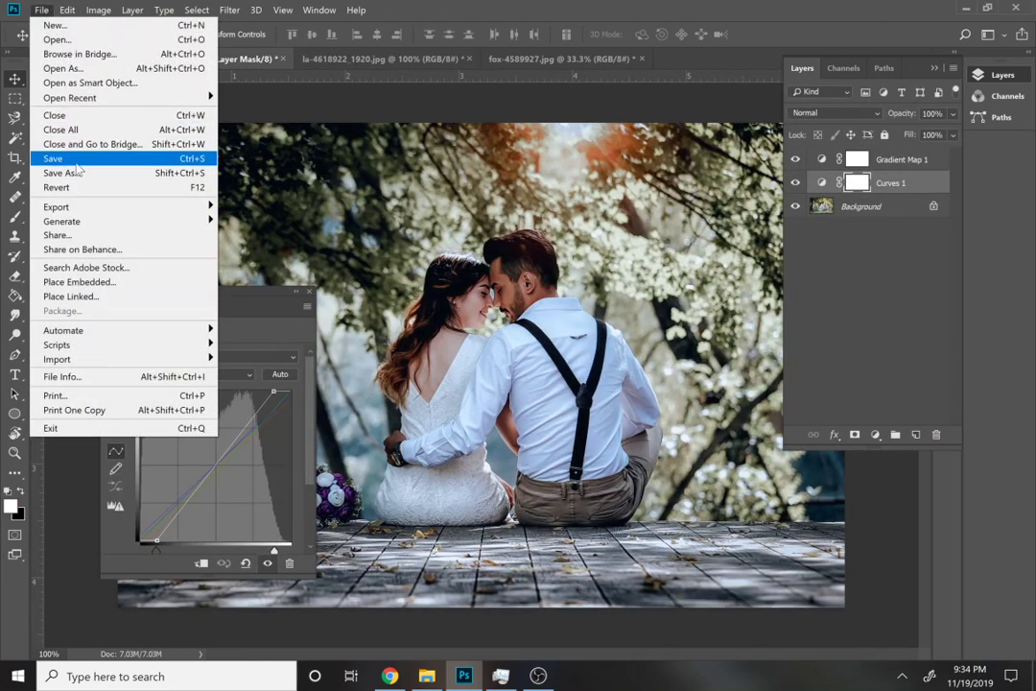
{"action": "left_click", "coordinate": [58, 167]}
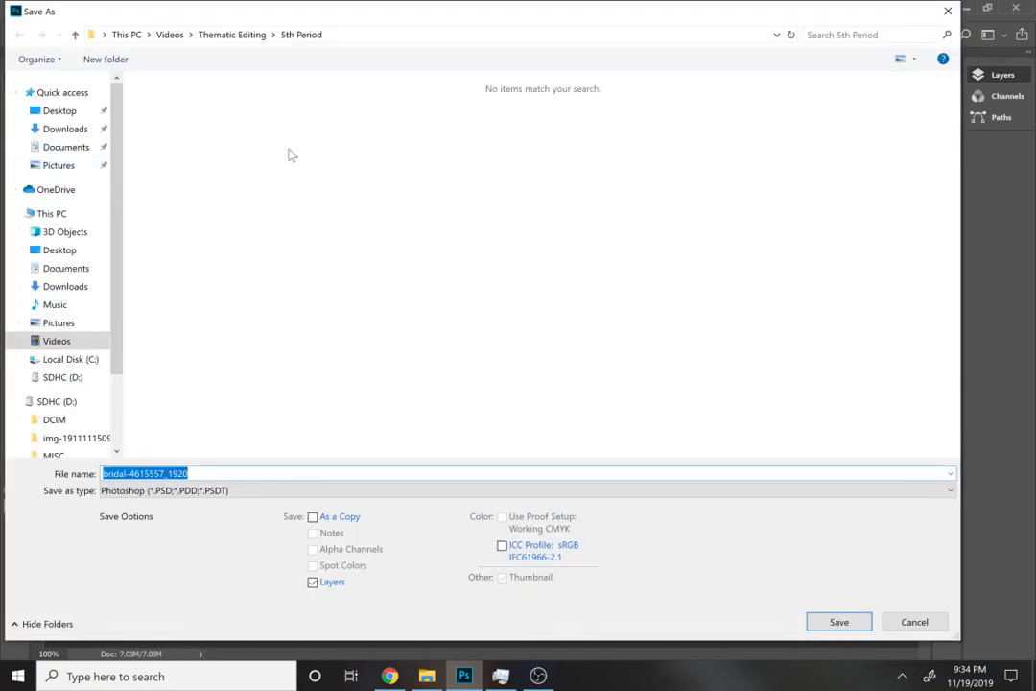
{"action": "left_click", "coordinate": [53, 325]}
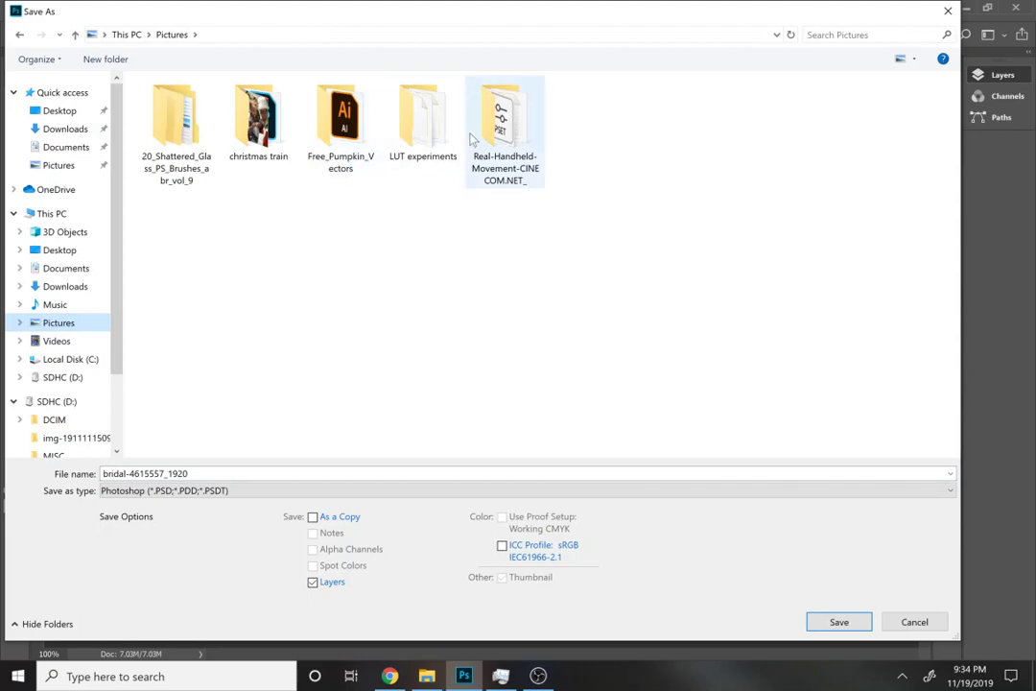
{"action": "left_click_drag", "start_coordinate": [768, 14], "coordinate": [744, 44]}
{"action": "double_click", "coordinate": [387, 174]}
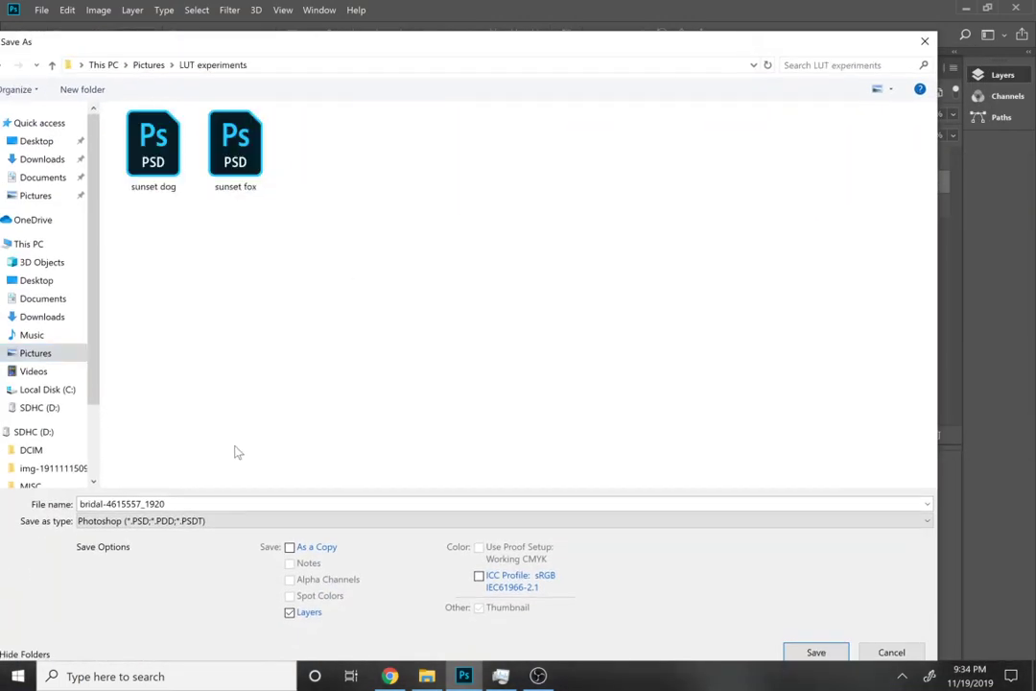
{"action": "double_click", "coordinate": [144, 503]}
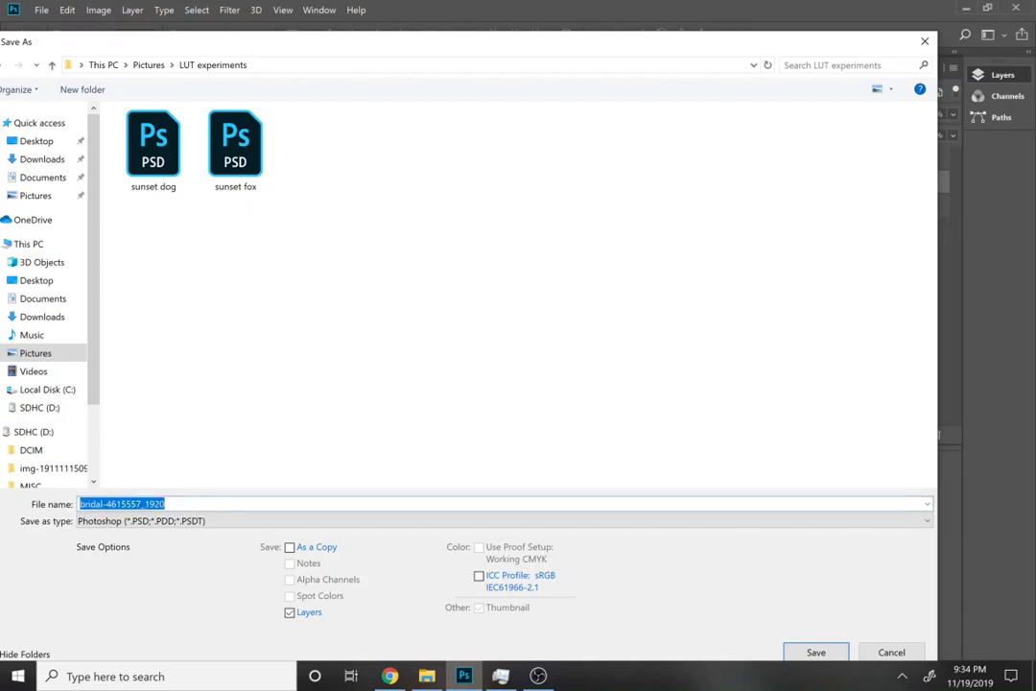
{"action": "type", "text": "blu"}
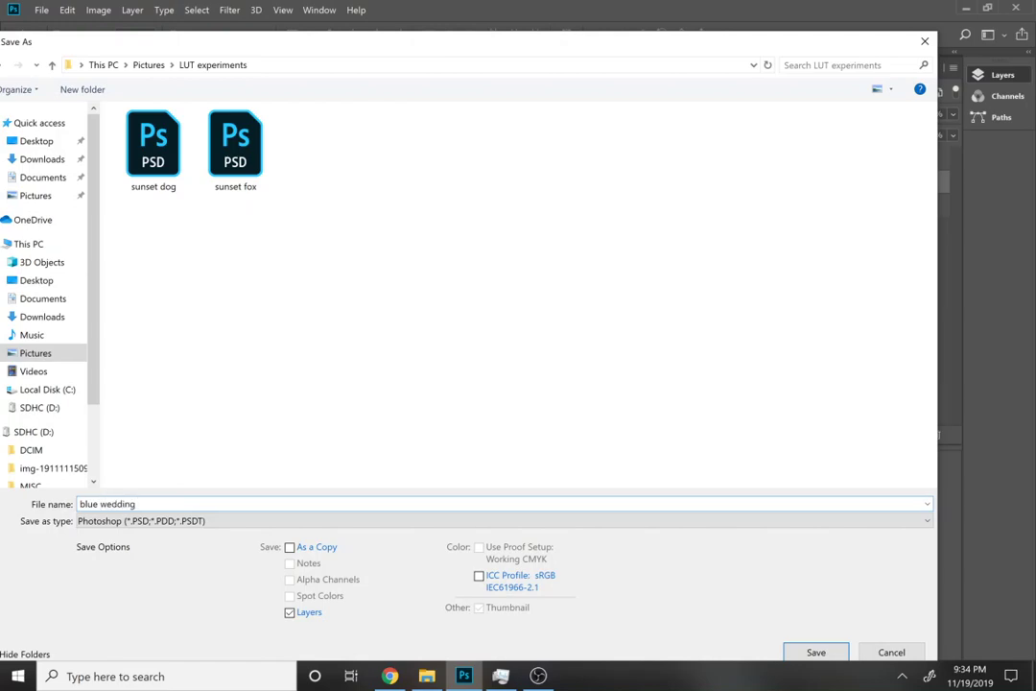
{"action": "type", "text": "e wedding"}
{"action": "key", "text": "Return"}
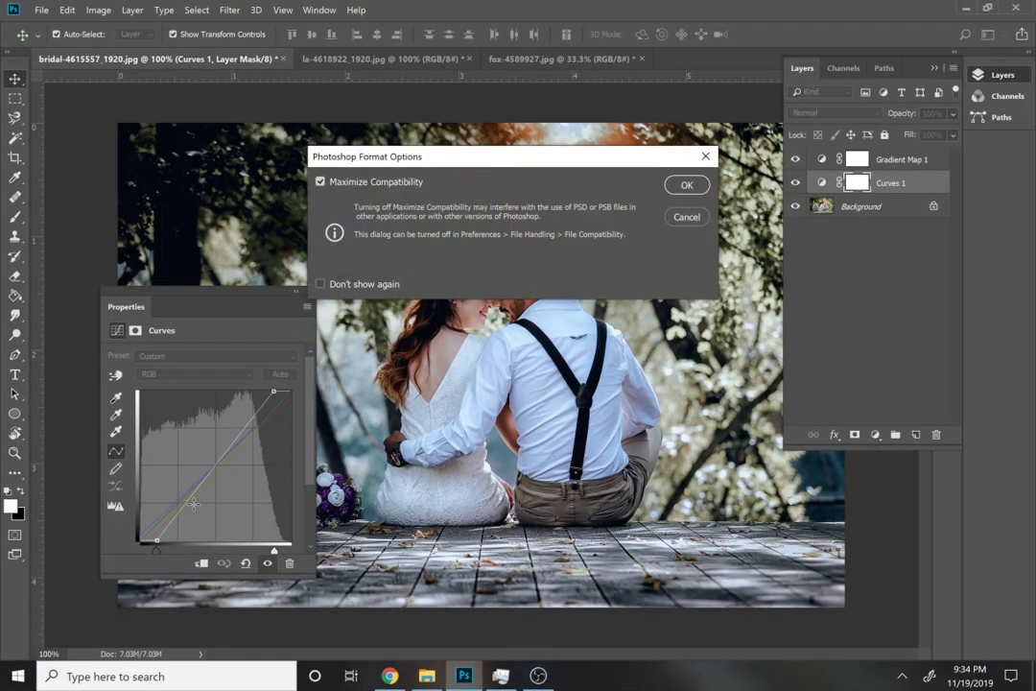
{"action": "left_click", "coordinate": [685, 185]}
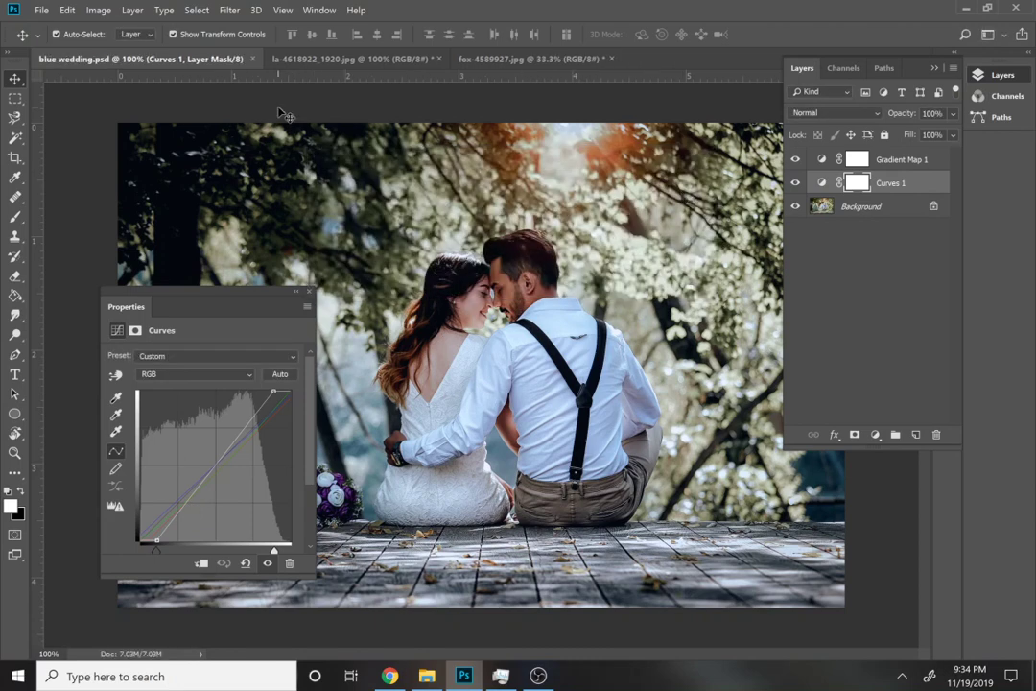
Export a Medium-quality CUBE color lookup table named 'blue wedding' into LUT experiments
{"action": "left_click", "coordinate": [41, 11]}
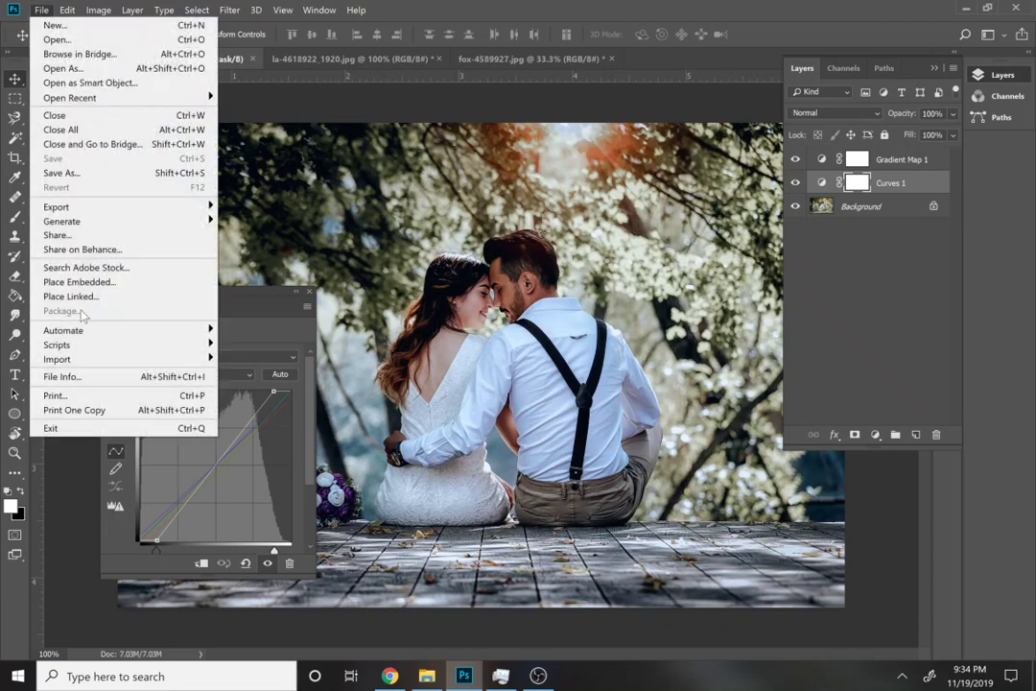
{"action": "mouse_move", "coordinate": [68, 207]}
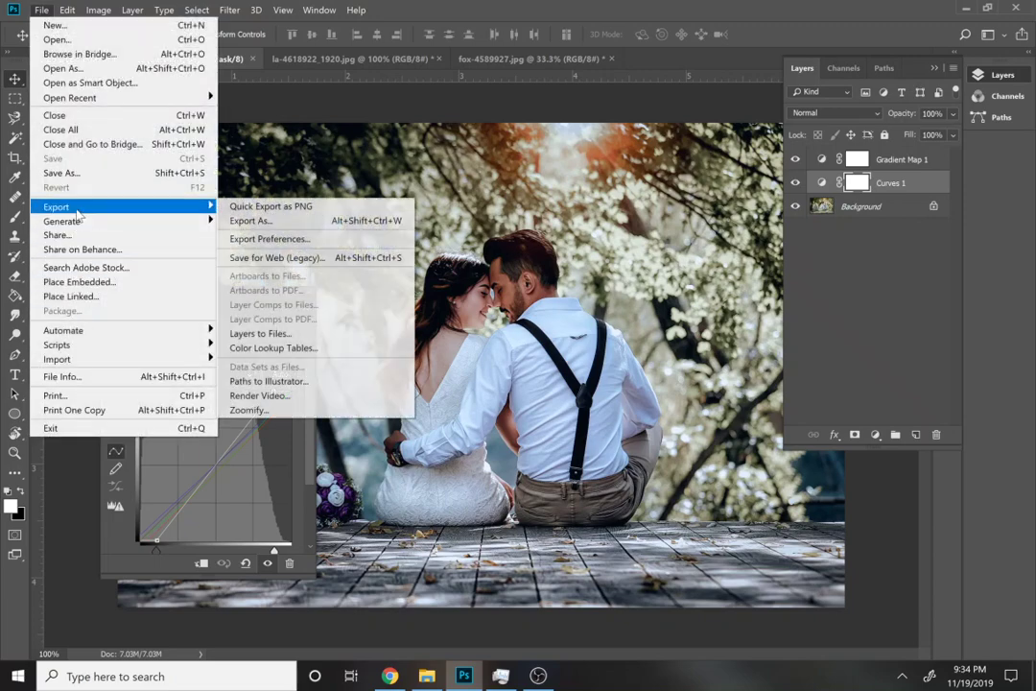
{"action": "left_click", "coordinate": [263, 349]}
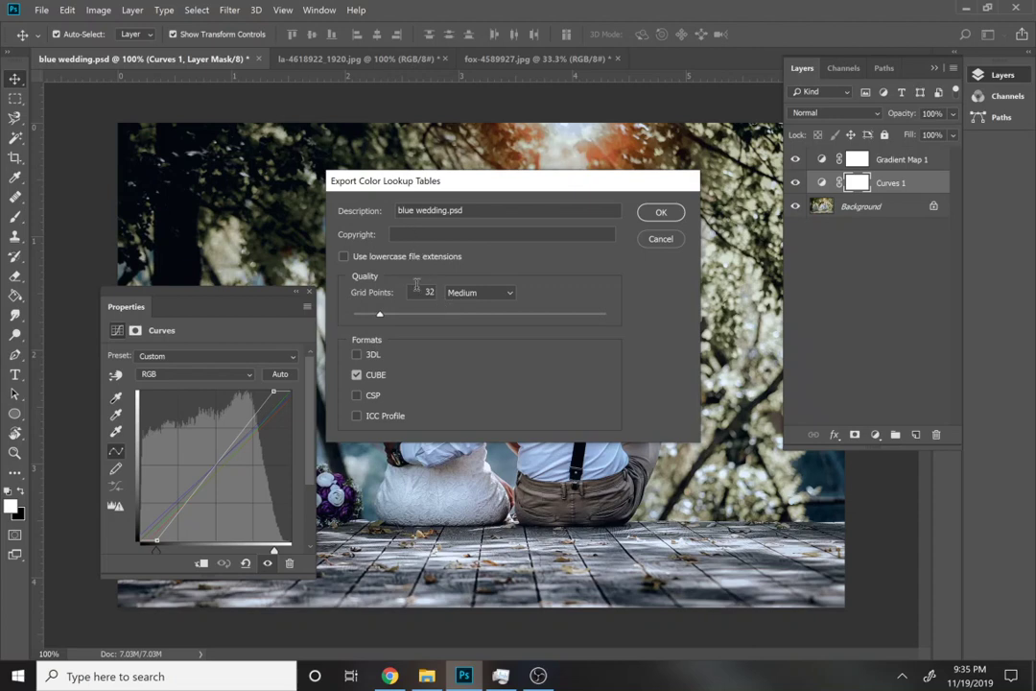
{"action": "left_click", "coordinate": [475, 294]}
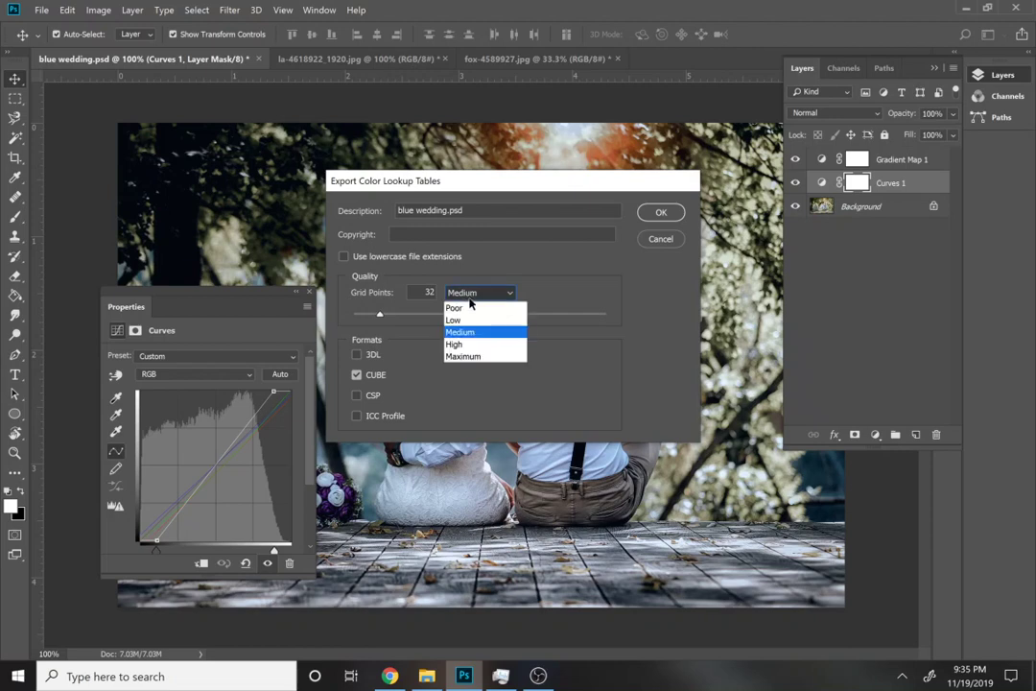
{"action": "left_click", "coordinate": [472, 330]}
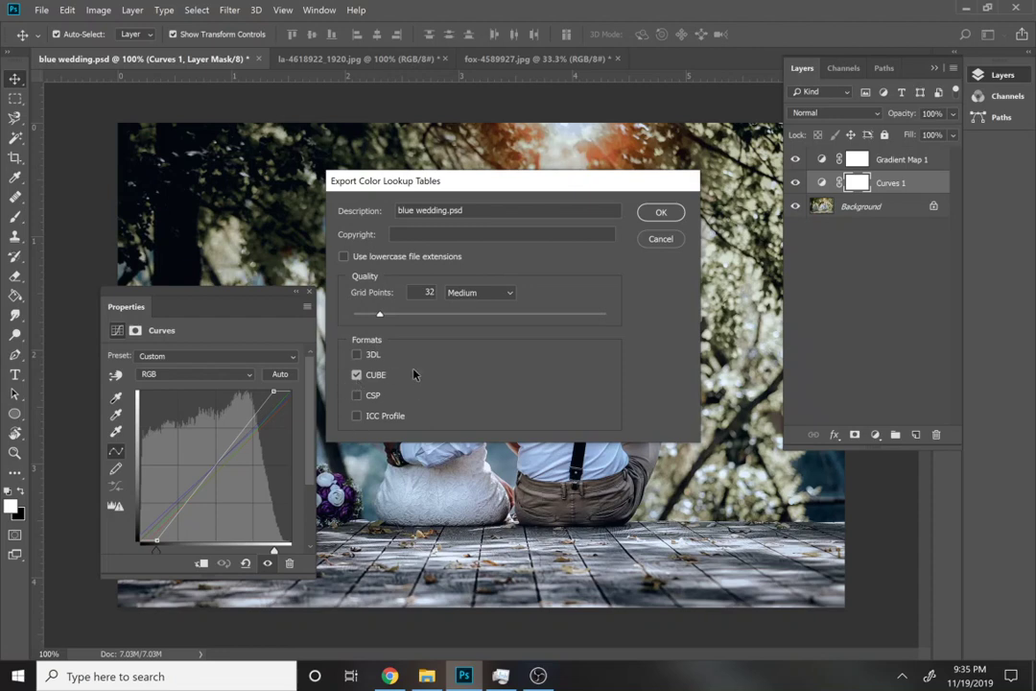
{"action": "left_click", "coordinate": [659, 213]}
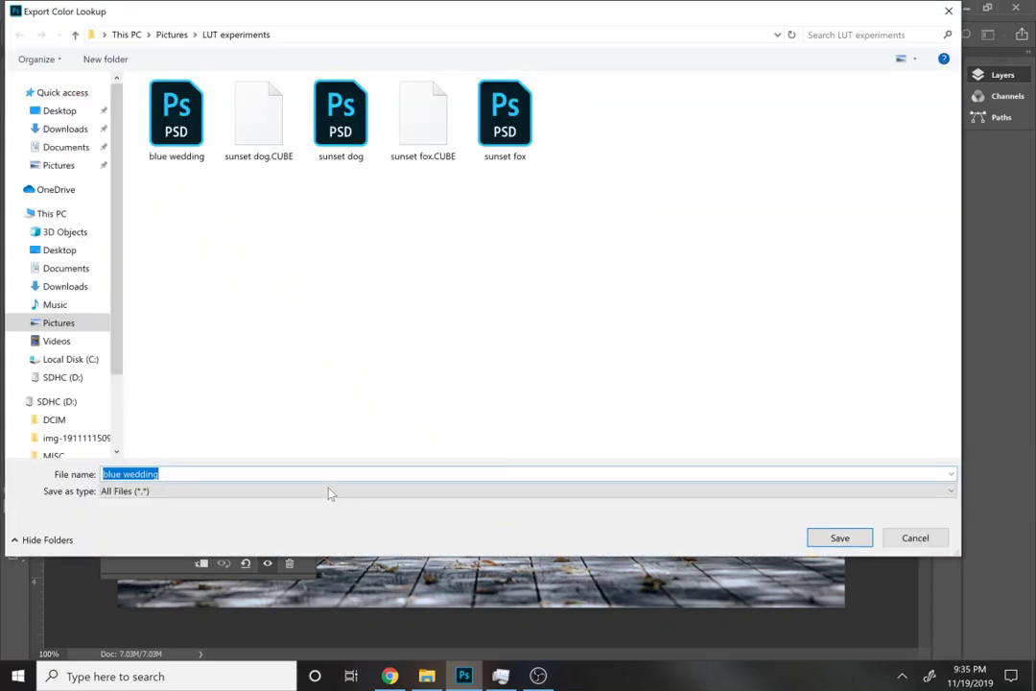
{"action": "left_click", "coordinate": [840, 538]}
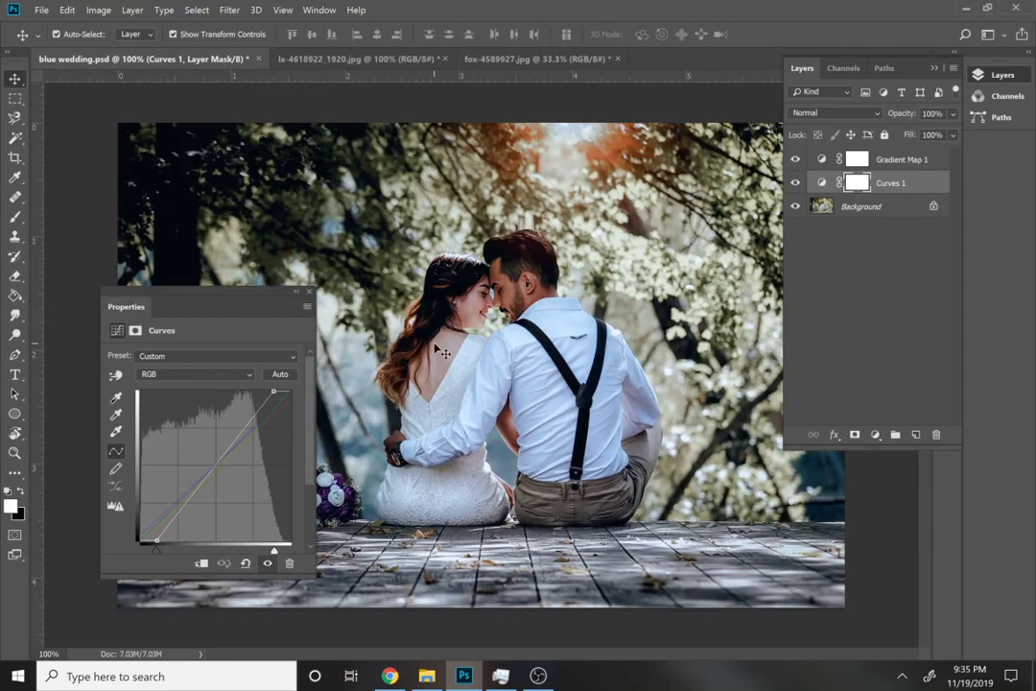
Add a Color Lookup layer to the skatepark photo loading blue wedding.CUBE, comparing with the wedding
{"action": "left_click", "coordinate": [332, 60]}
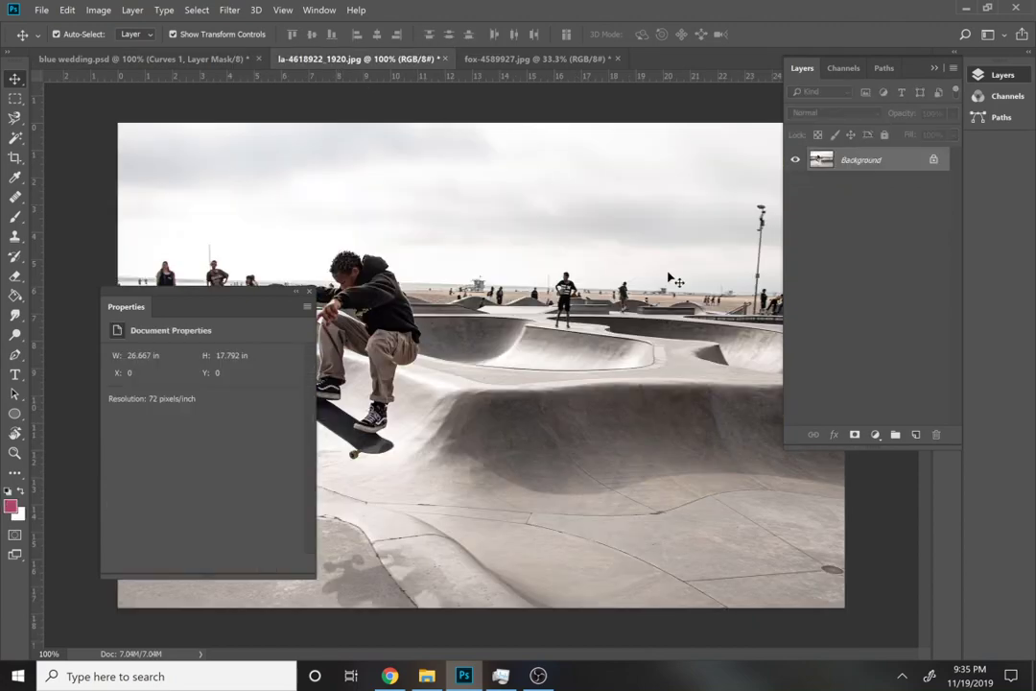
{"action": "left_click", "coordinate": [876, 435]}
{"action": "left_click", "coordinate": [887, 355]}
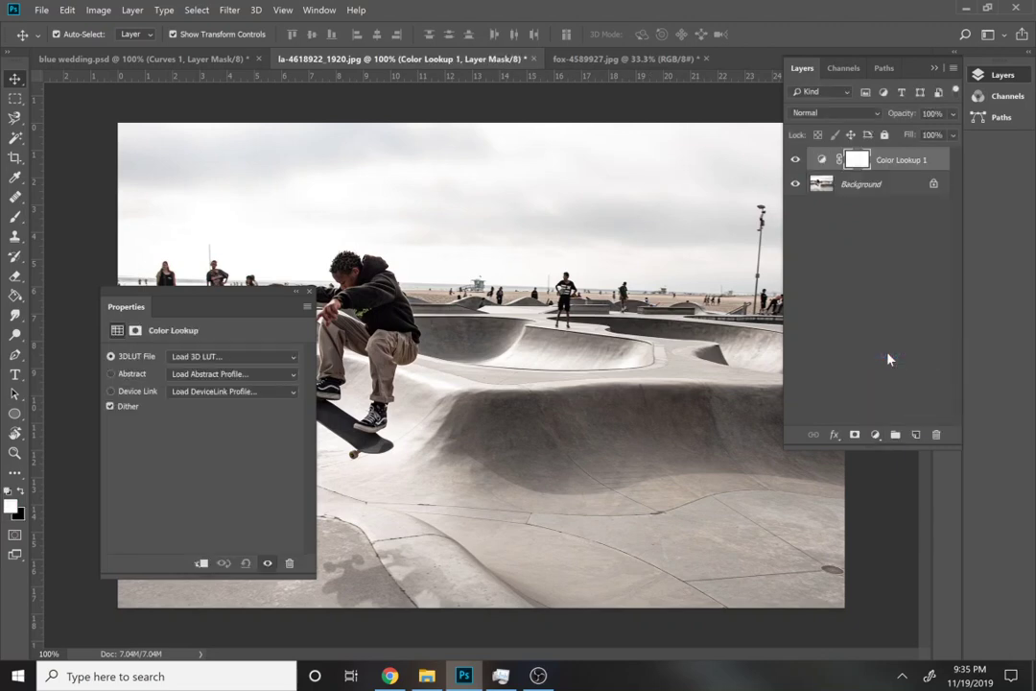
{"action": "left_click", "coordinate": [294, 362]}
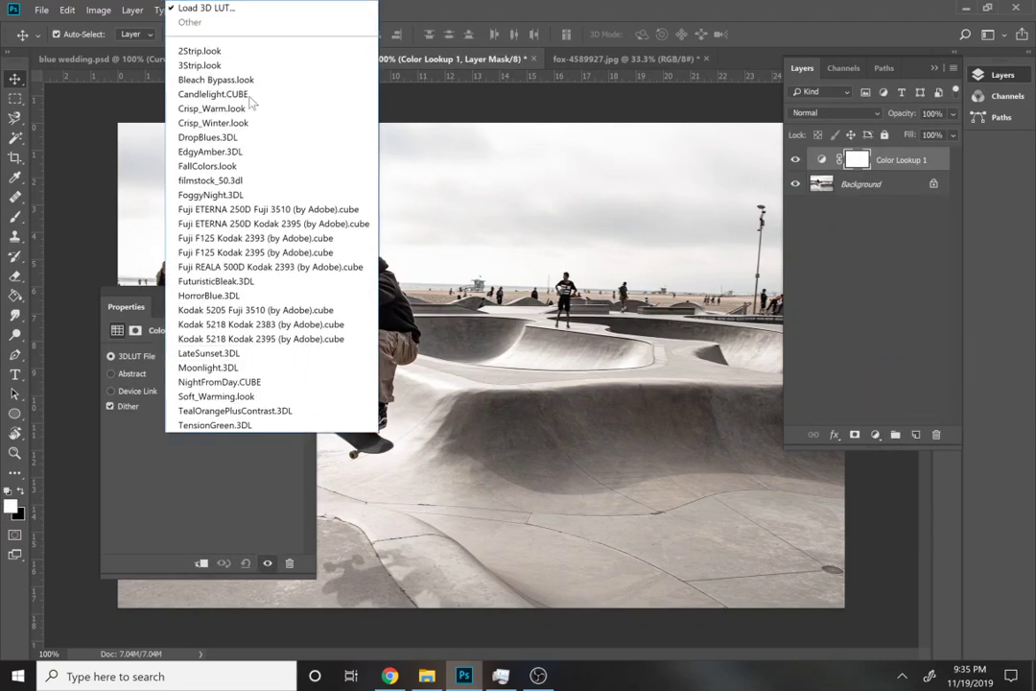
{"action": "left_click", "coordinate": [248, 13]}
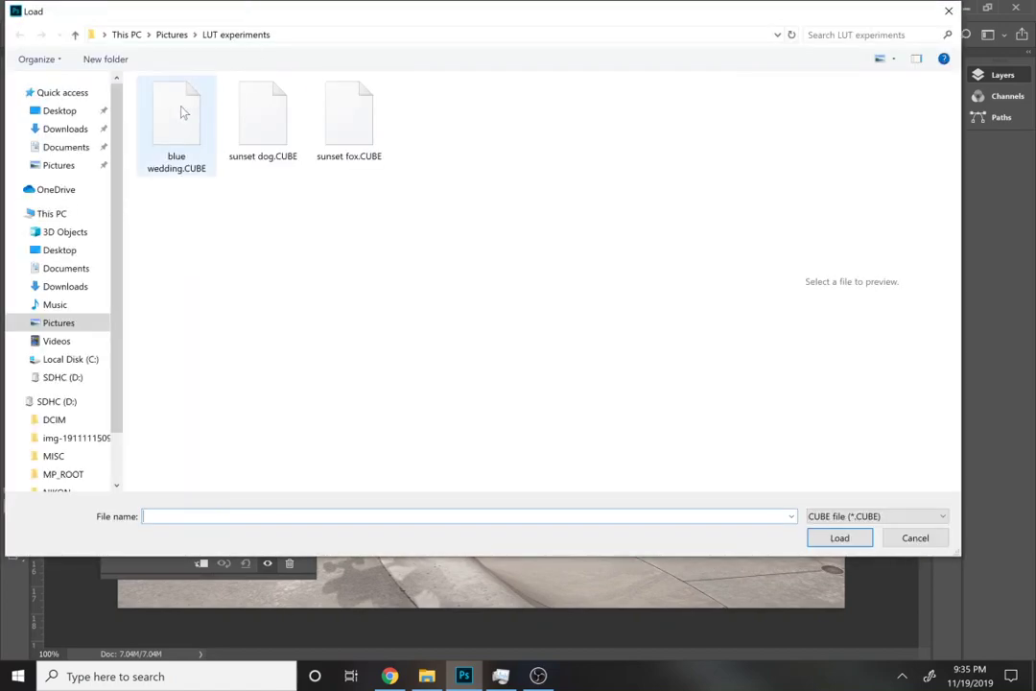
{"action": "double_click", "coordinate": [184, 112]}
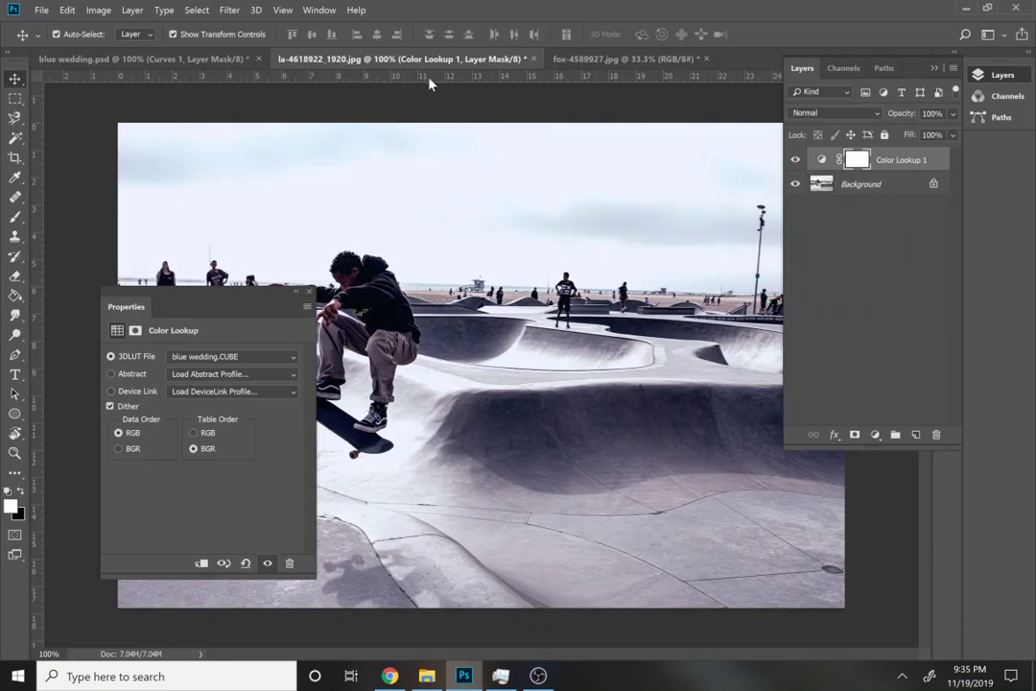
{"action": "left_click", "coordinate": [177, 58]}
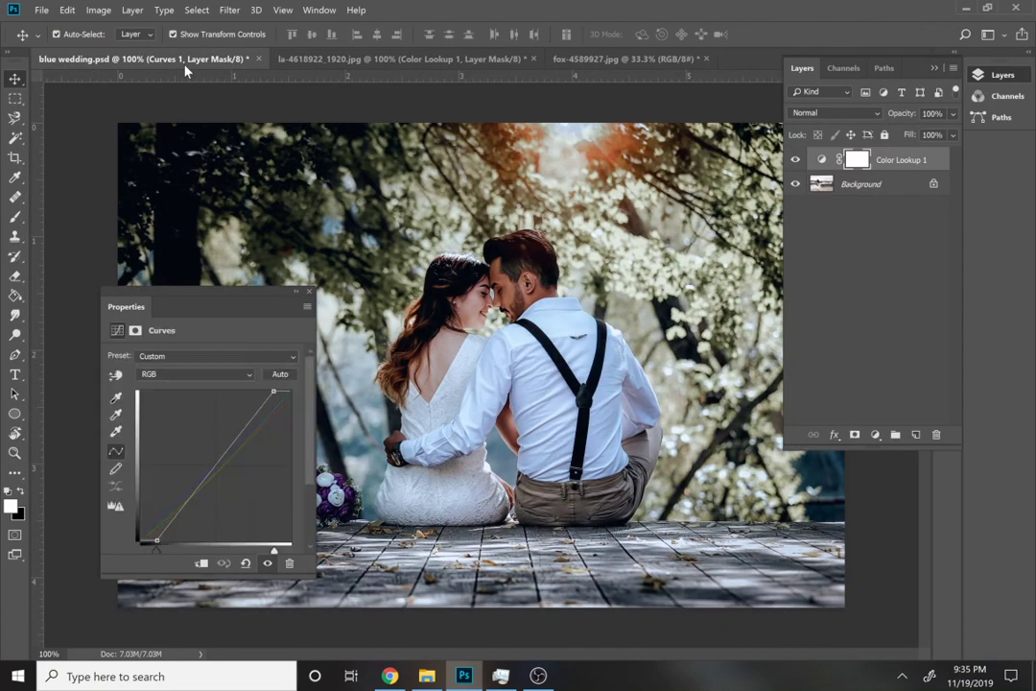
{"action": "left_click", "coordinate": [367, 61]}
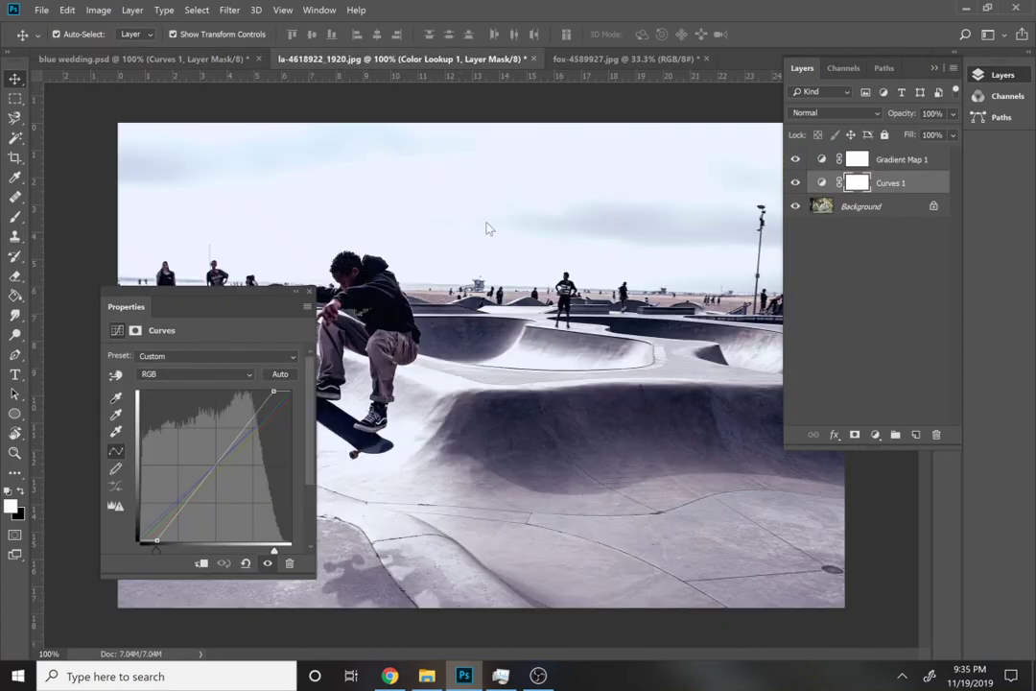
Add a Color Lookup layer to the fox photo loading blue wedding.CUBE, then compare the three tabs
{"action": "left_click", "coordinate": [606, 62]}
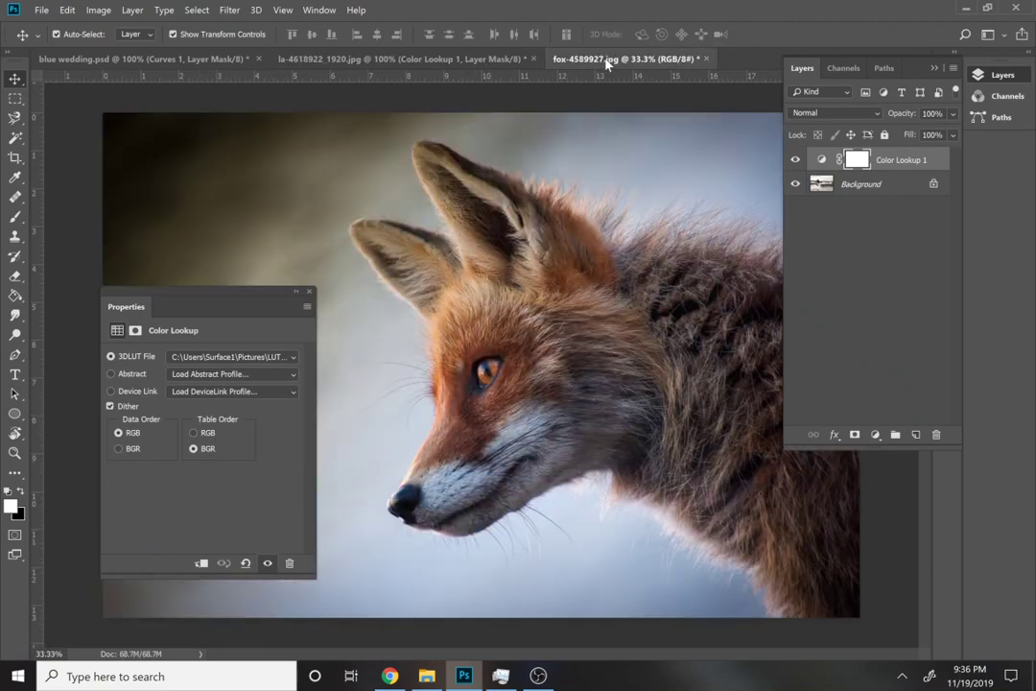
{"action": "left_click", "coordinate": [876, 436]}
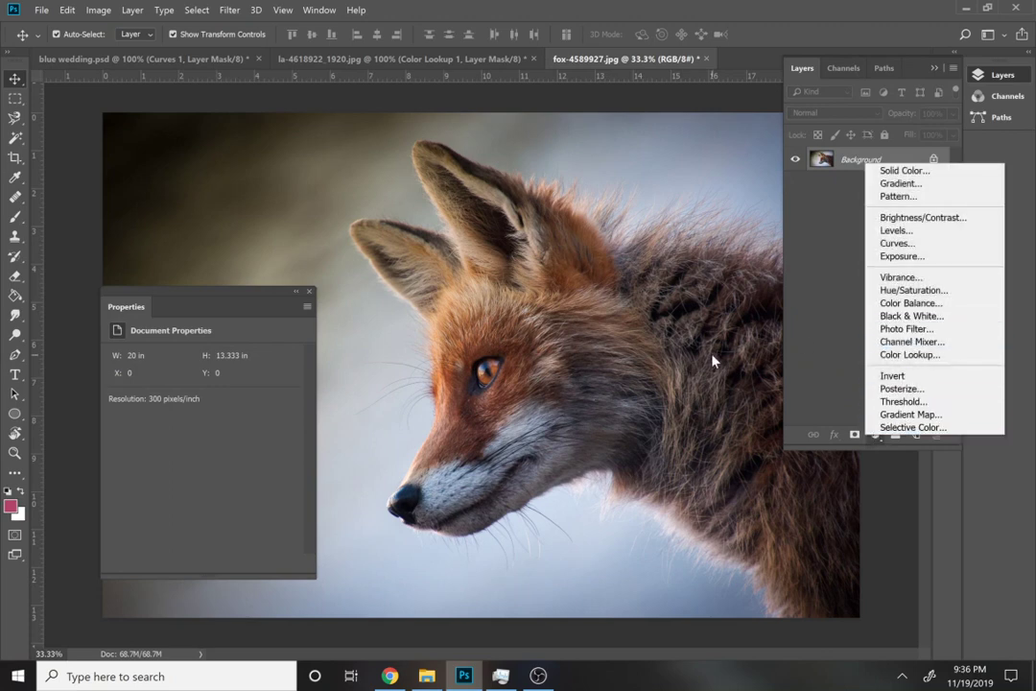
{"action": "left_click", "coordinate": [908, 354]}
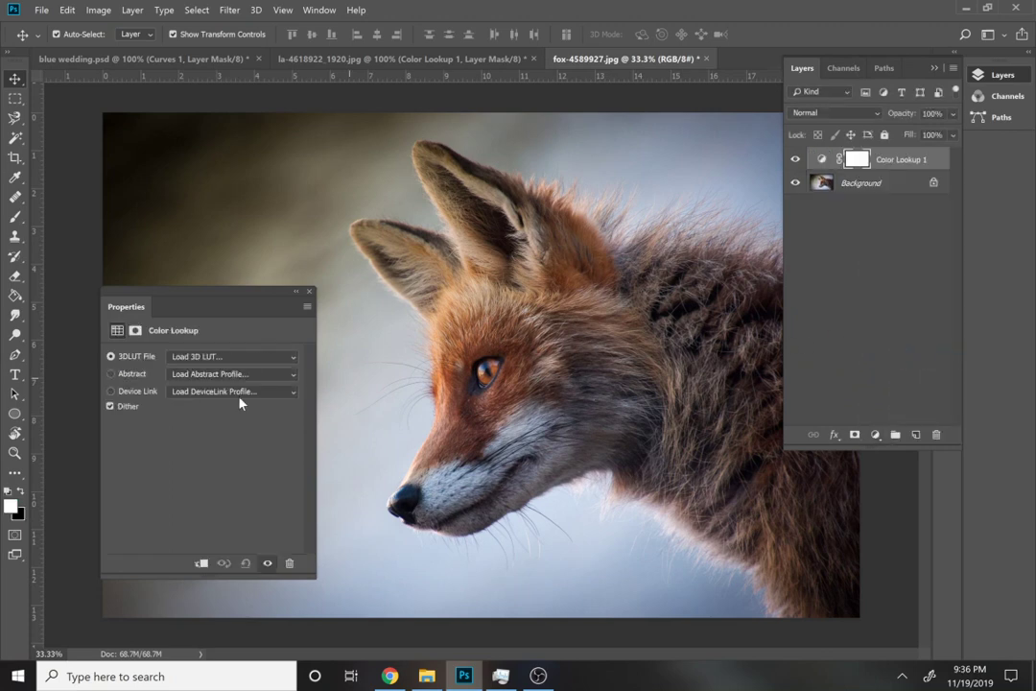
{"action": "left_click", "coordinate": [284, 356]}
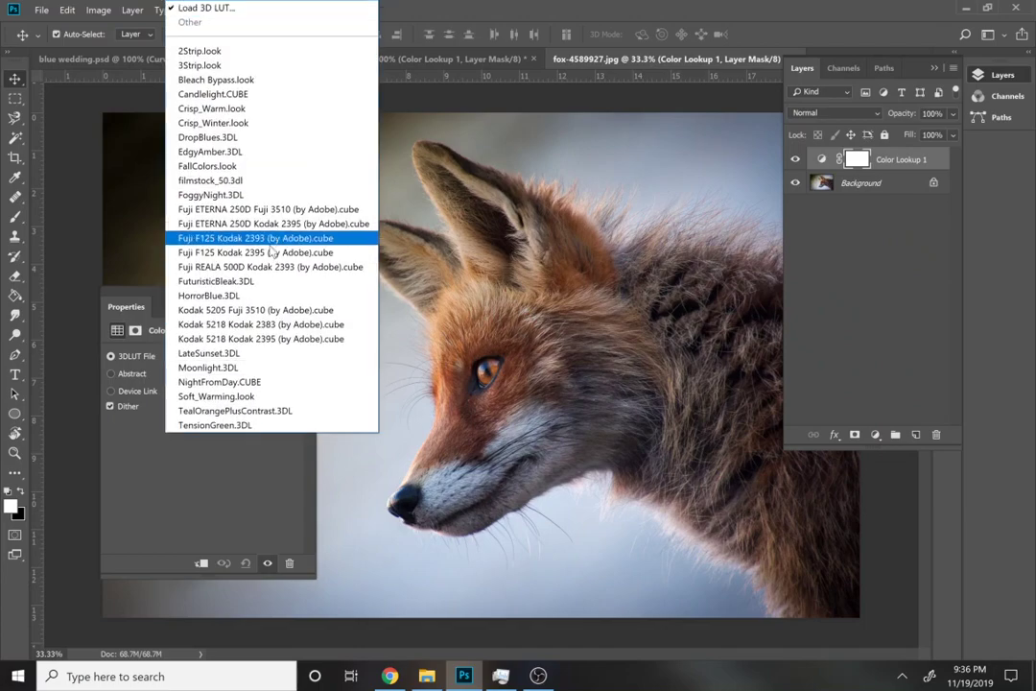
{"action": "left_click", "coordinate": [219, 8]}
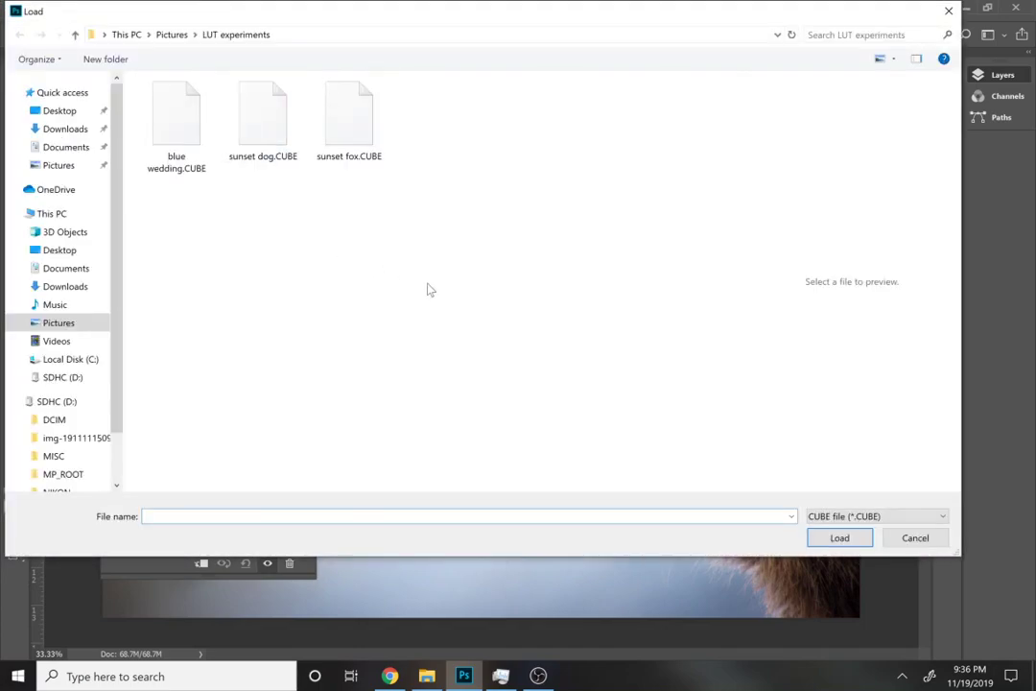
{"action": "double_click", "coordinate": [178, 125]}
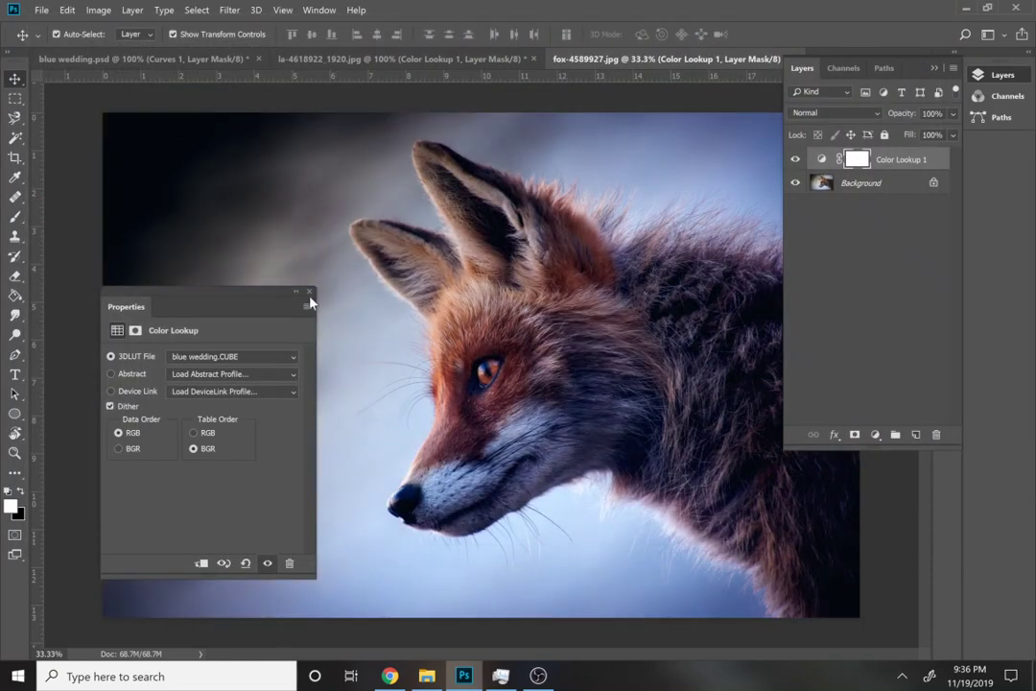
{"action": "left_click", "coordinate": [309, 291]}
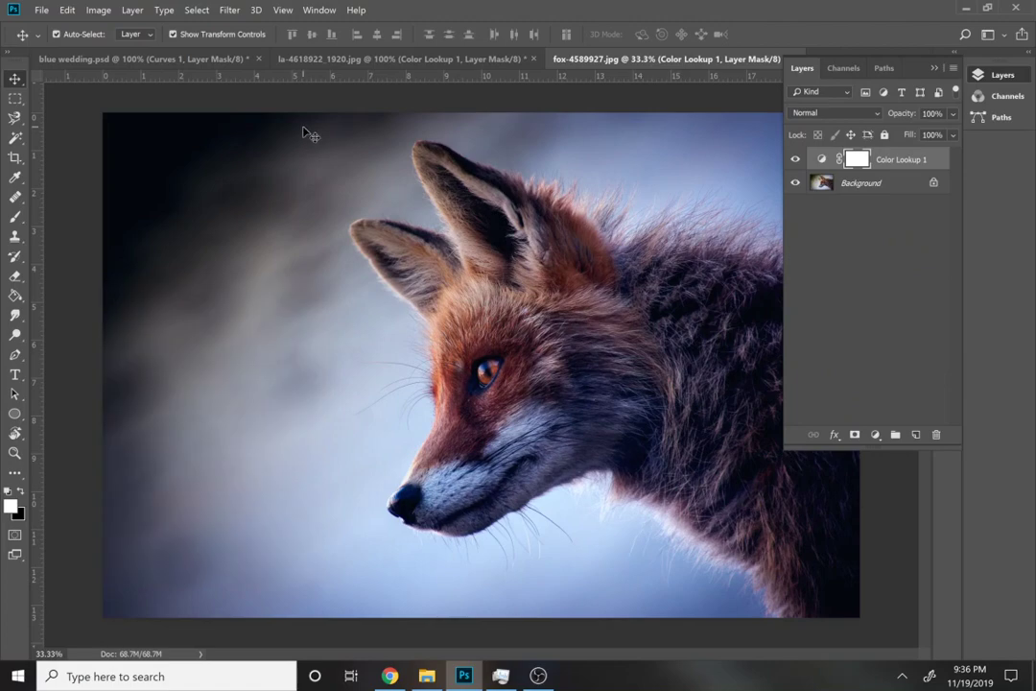
{"action": "left_click", "coordinate": [211, 59]}
{"action": "left_click", "coordinate": [401, 60]}
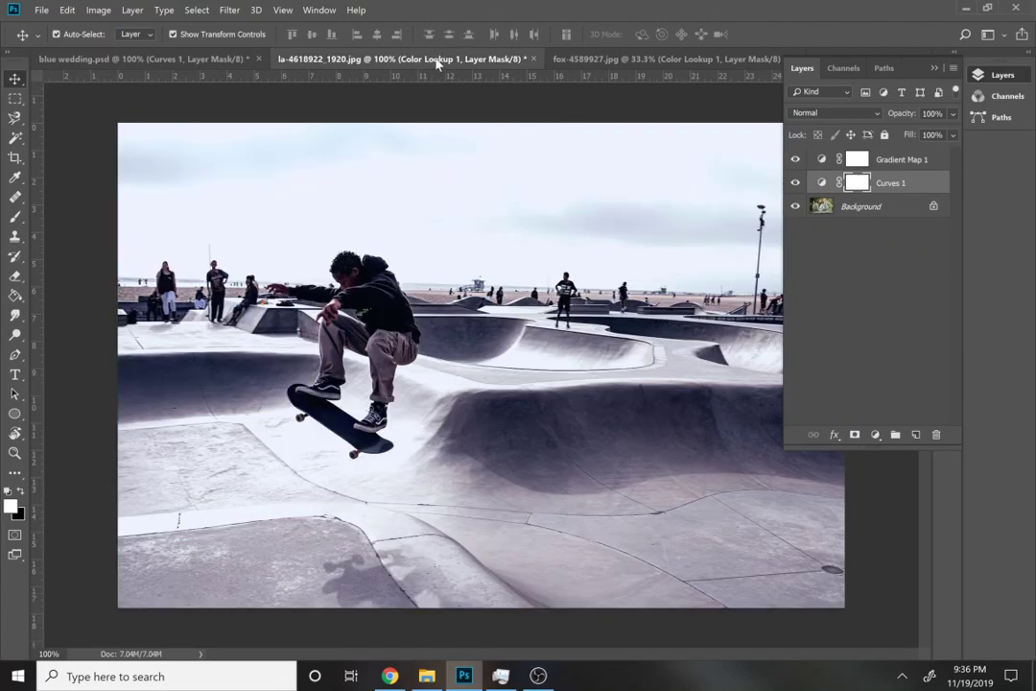
{"action": "left_click", "coordinate": [607, 61]}
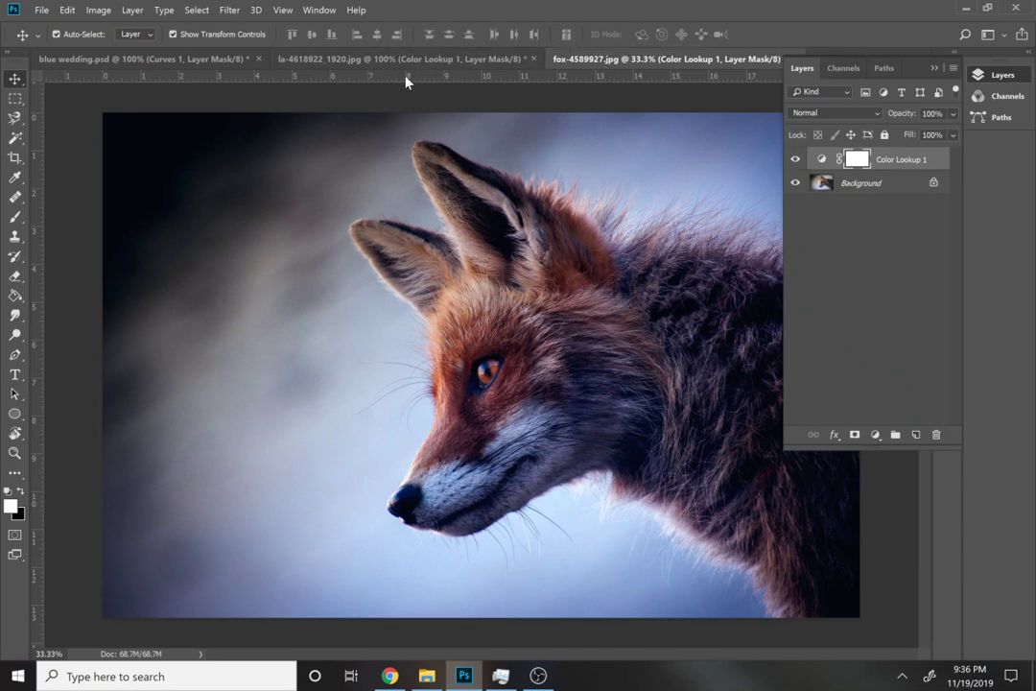
Create a new blank Letter-size document from the print presets
{"action": "left_click", "coordinate": [218, 59]}
{"action": "left_click", "coordinate": [332, 60]}
{"action": "left_click", "coordinate": [590, 59]}
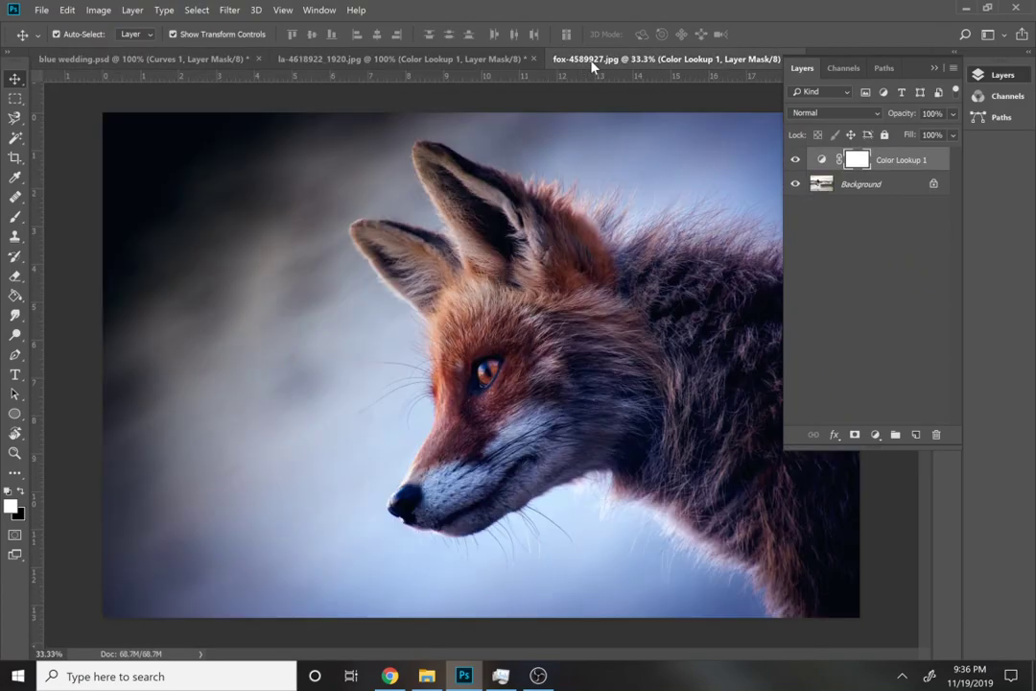
{"action": "left_click", "coordinate": [39, 10]}
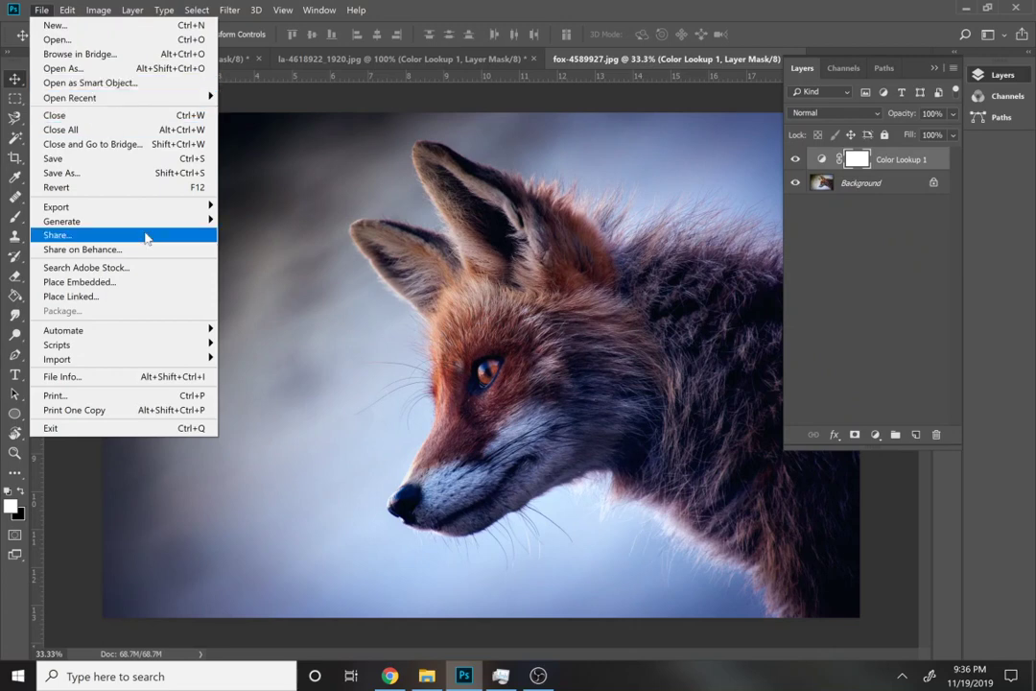
{"action": "left_click", "coordinate": [92, 26]}
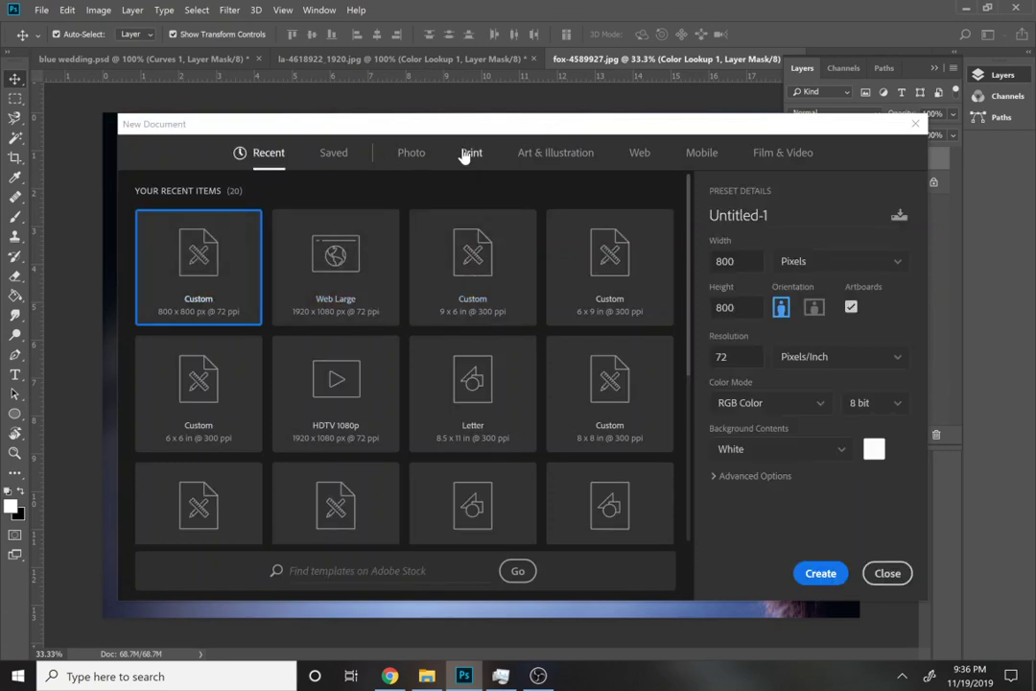
{"action": "left_click", "coordinate": [464, 155]}
{"action": "left_click", "coordinate": [821, 573]}
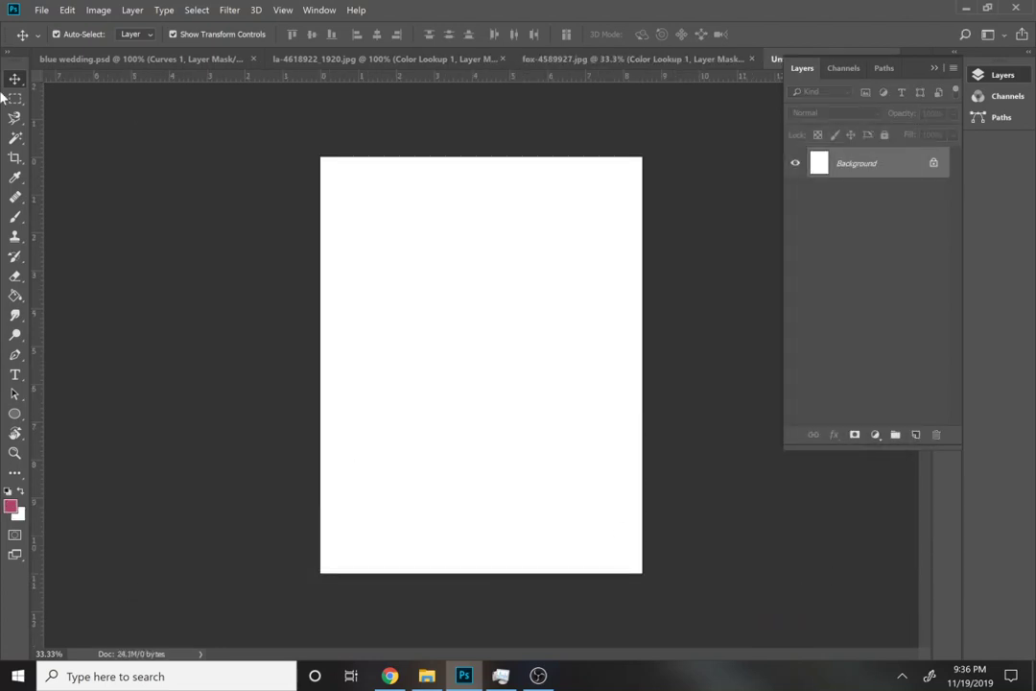
Add the 'Color Lookup Table' title near the top-left and color it black 000000
{"action": "left_click", "coordinate": [15, 378]}
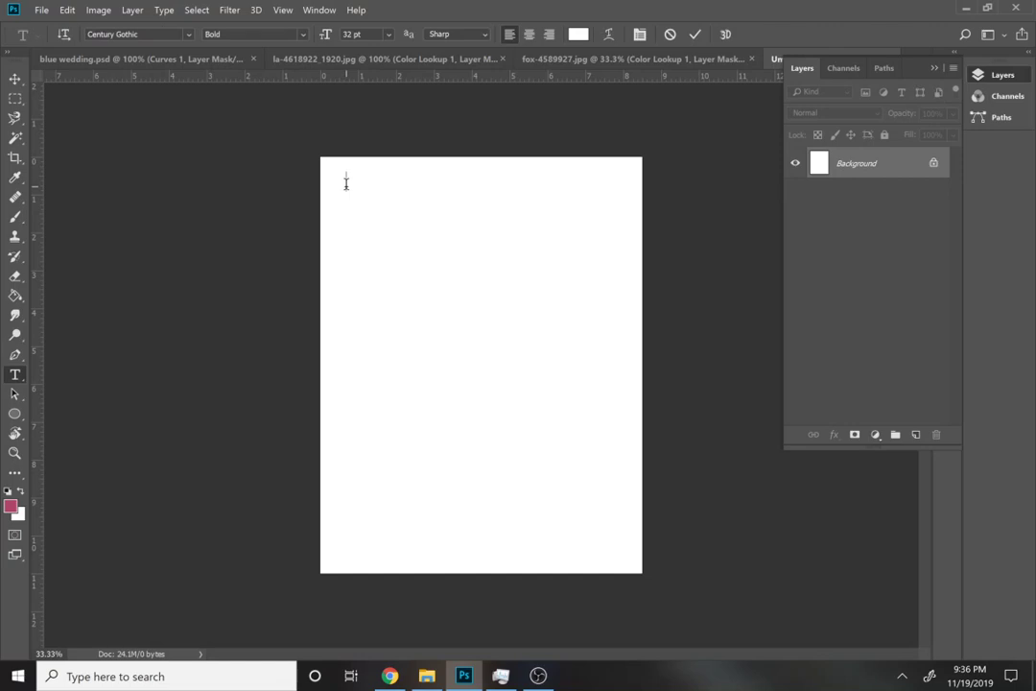
{"action": "left_click", "coordinate": [347, 183]}
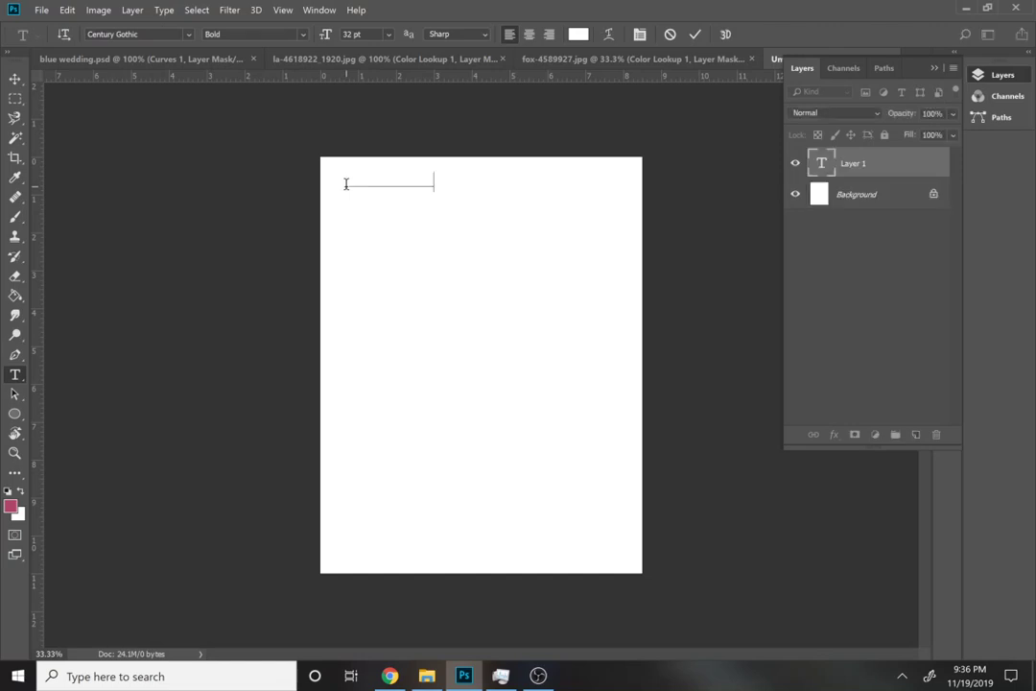
{"action": "key", "text": "ctrl+a"}
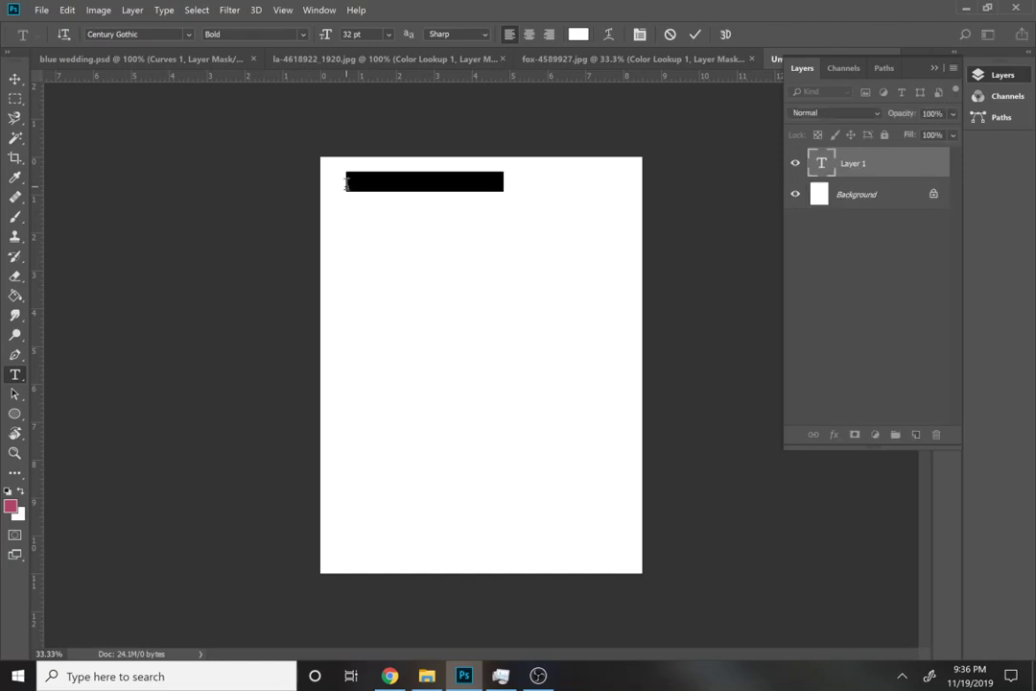
{"action": "left_click", "coordinate": [577, 36]}
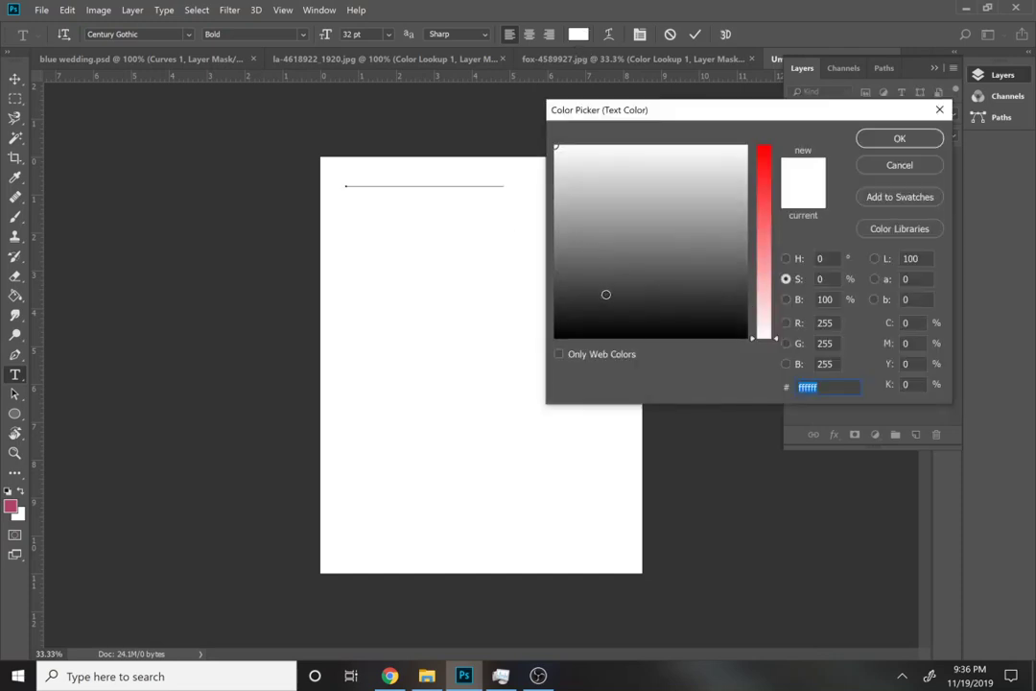
{"action": "type", "text": "000000"}
{"action": "left_click", "coordinate": [897, 139]}
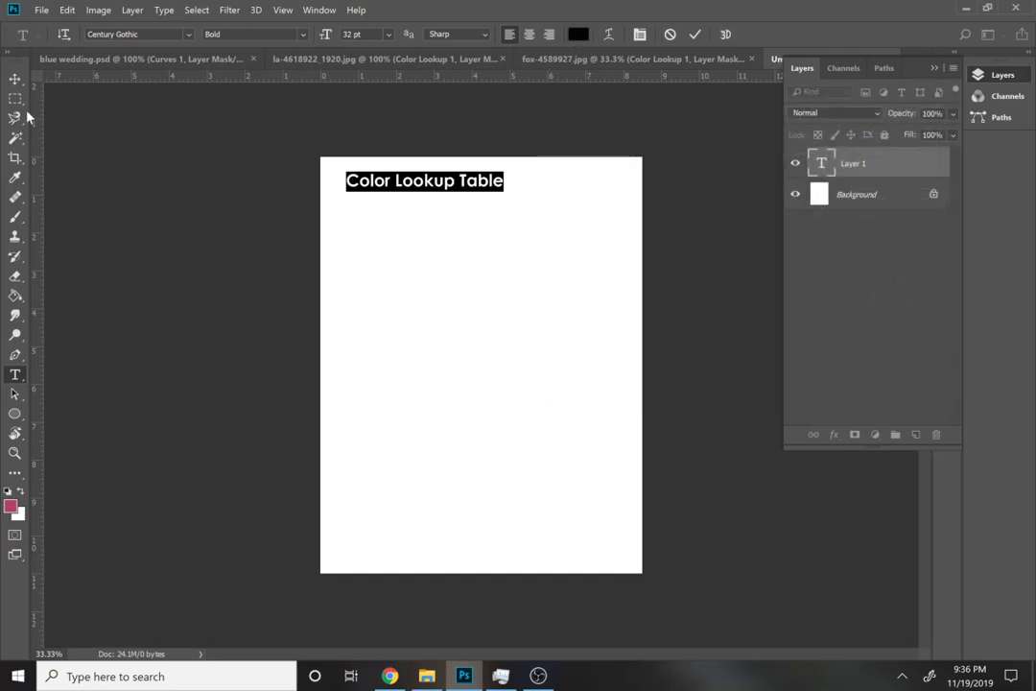
{"action": "left_click", "coordinate": [15, 78]}
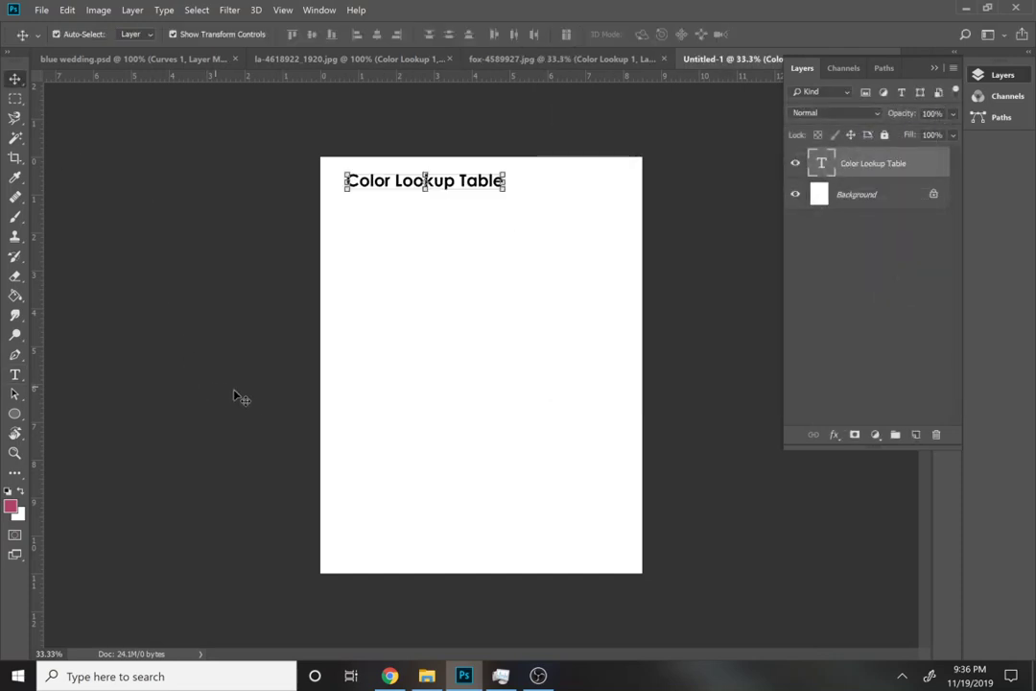
Place the skatepark photo from the browser onto the page, shrunk at the lower left
{"action": "left_click", "coordinate": [425, 675]}
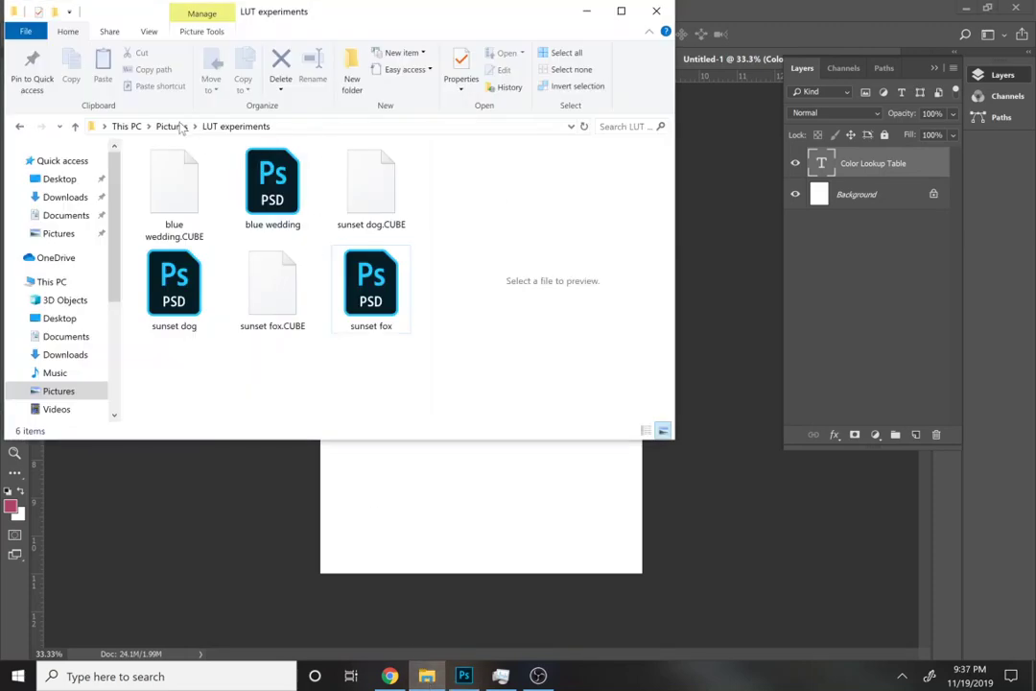
{"action": "left_click", "coordinate": [388, 676]}
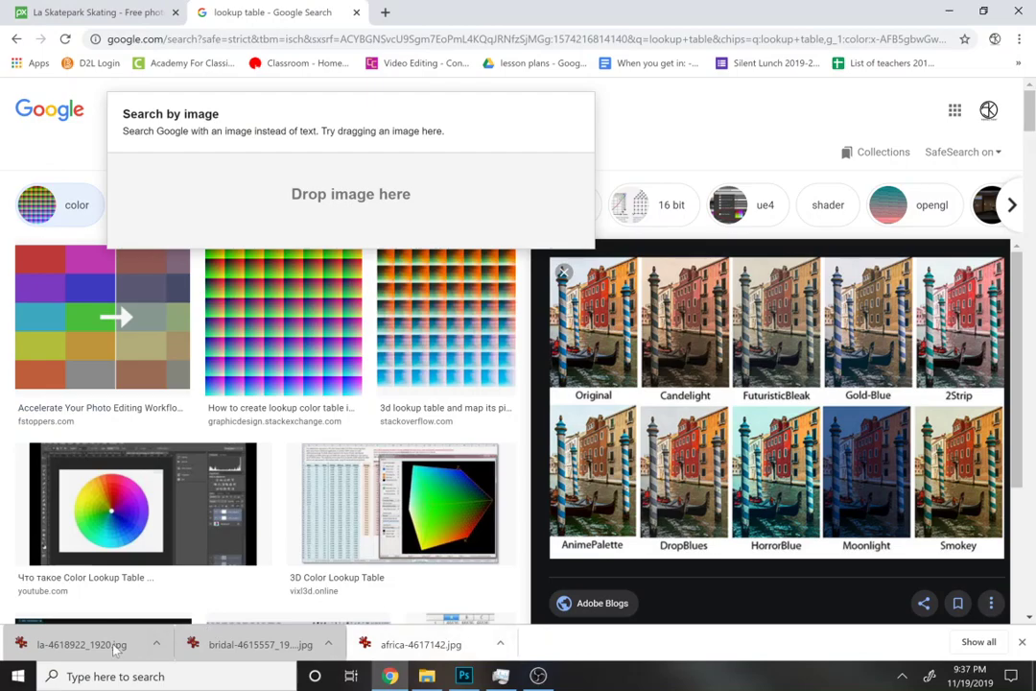
{"action": "left_click_drag", "start_coordinate": [115, 650], "coordinate": [477, 621]}
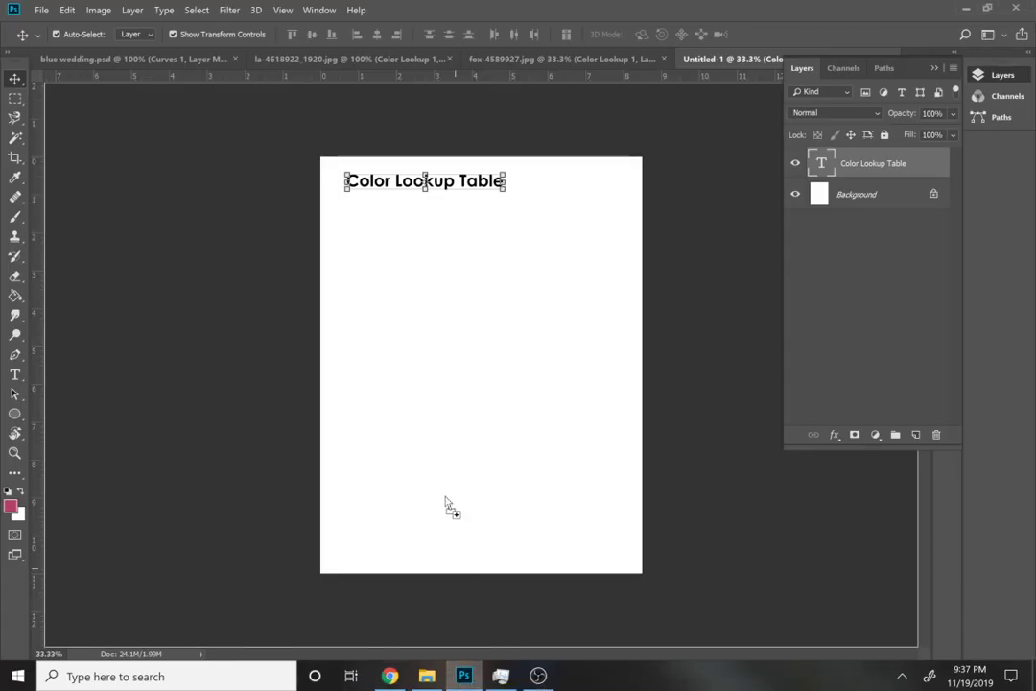
{"action": "left_click_drag", "start_coordinate": [446, 501], "coordinate": [557, 365]}
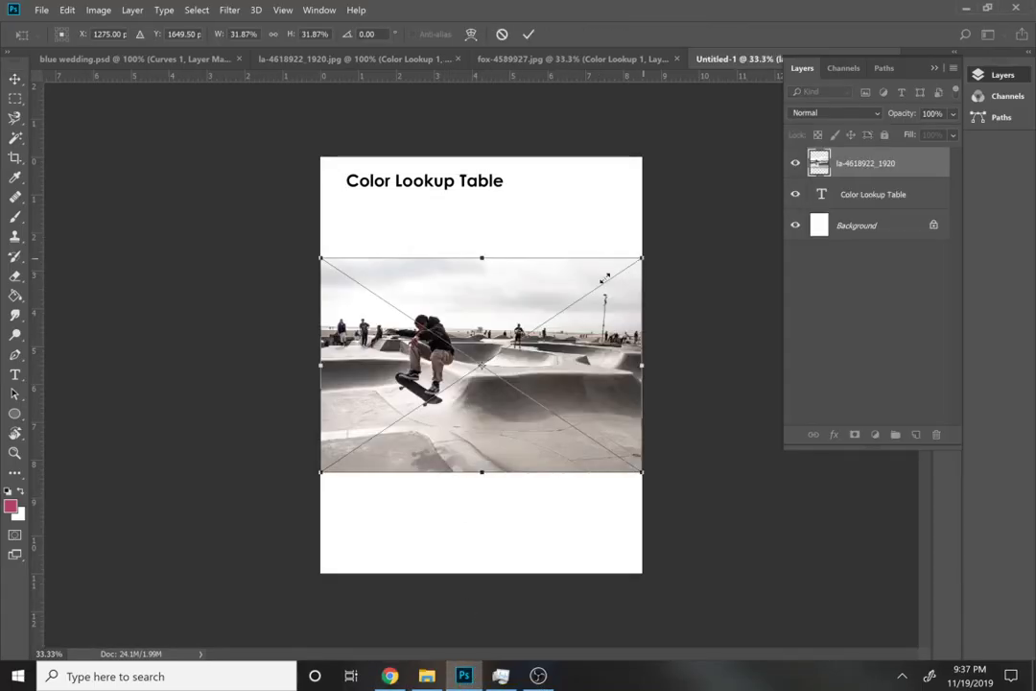
{"action": "left_click_drag", "start_coordinate": [576, 294], "coordinate": [381, 427]}
{"action": "left_click_drag", "start_coordinate": [428, 480], "coordinate": [431, 511]}
{"action": "key", "text": "Return"}
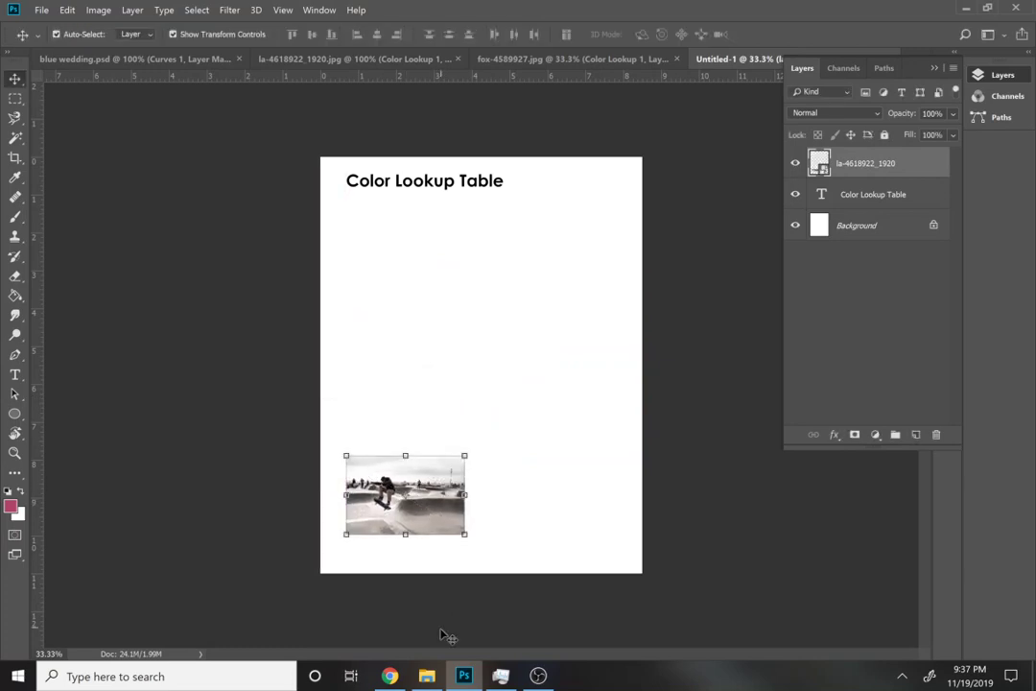
Place the couple photo onto the page, shrunk and positioned above the skatepark photo
{"action": "left_click", "coordinate": [390, 675]}
{"action": "scroll", "coordinate": [331, 518], "scroll_direction": "down", "scroll_amount": 5}
{"action": "left_click", "coordinate": [464, 675]}
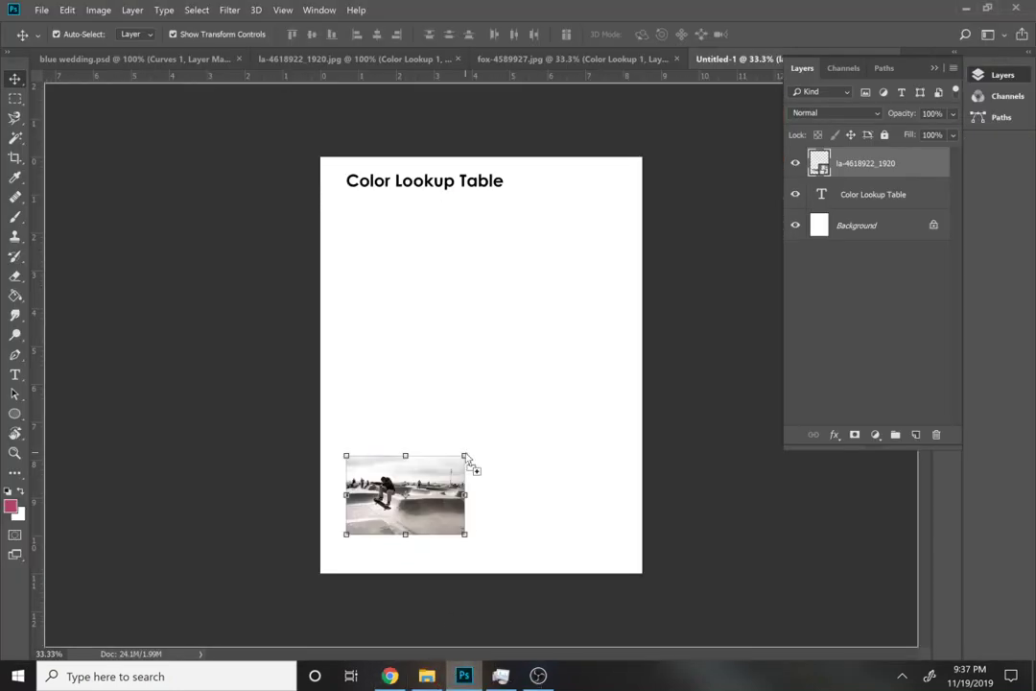
{"action": "left_click_drag", "start_coordinate": [410, 376], "coordinate": [404, 483]}
{"action": "left_click_drag", "start_coordinate": [484, 414], "coordinate": [488, 413]}
{"action": "left_click_drag", "start_coordinate": [586, 368], "coordinate": [459, 451]}
{"action": "left_click_drag", "start_coordinate": [439, 506], "coordinate": [446, 411]}
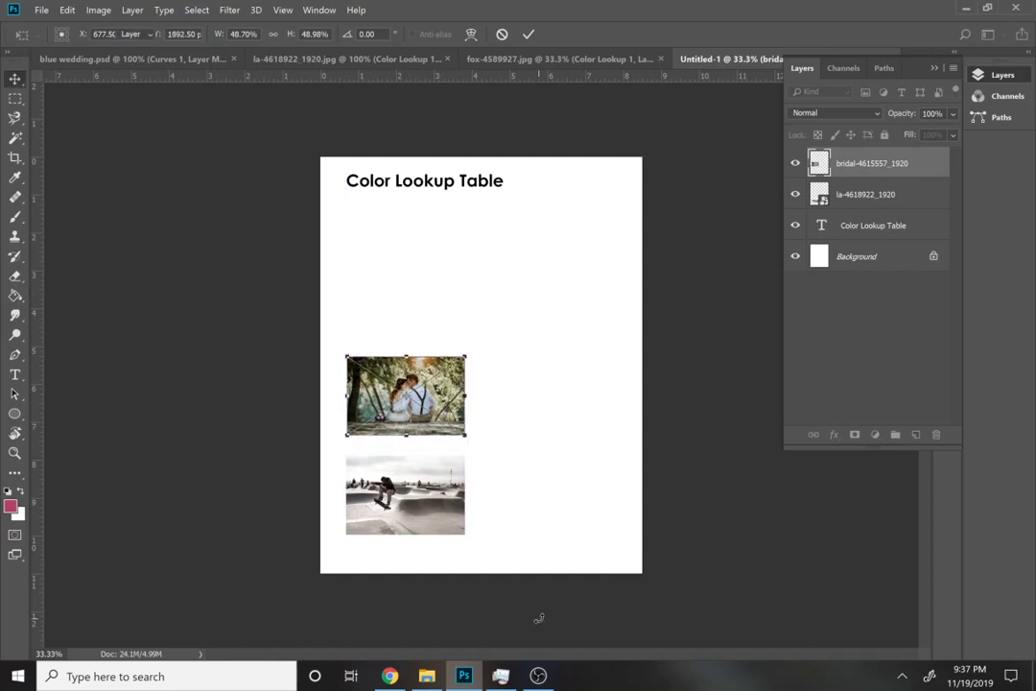
{"action": "key", "text": "Return"}
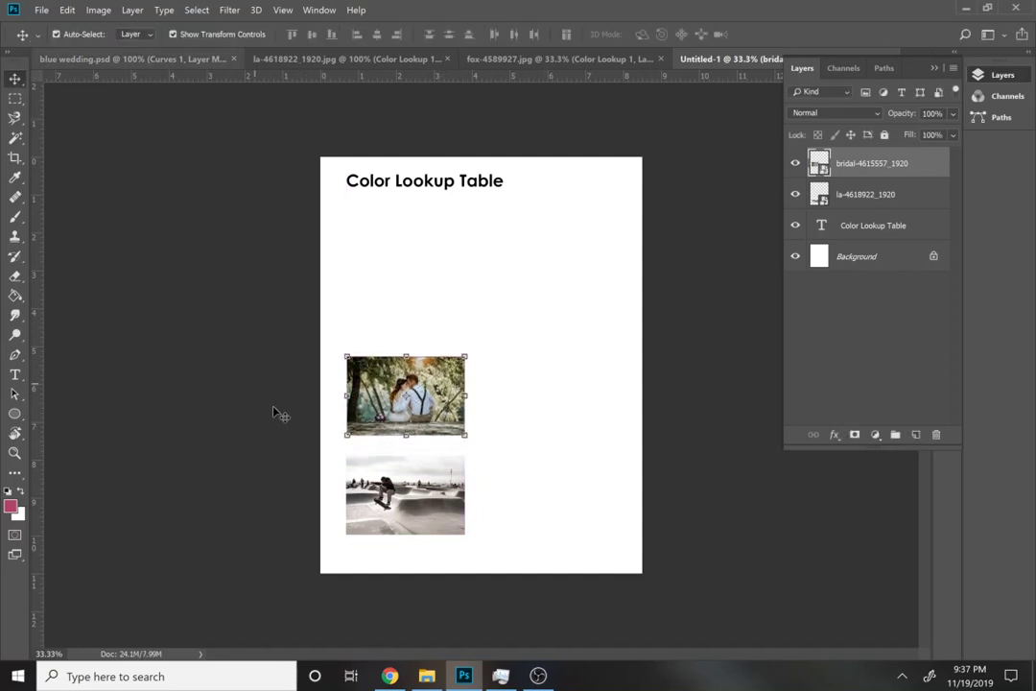
Show the downloads in File Explorer and select the fox-4589927 photo file
{"action": "left_click", "coordinate": [427, 676]}
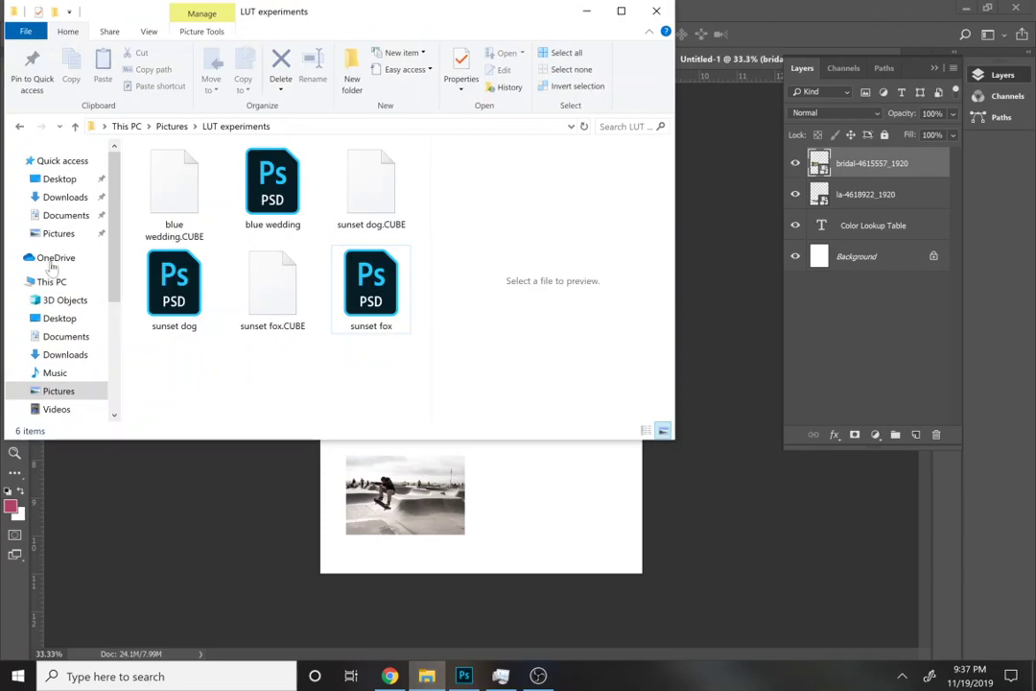
{"action": "left_click", "coordinate": [390, 675]}
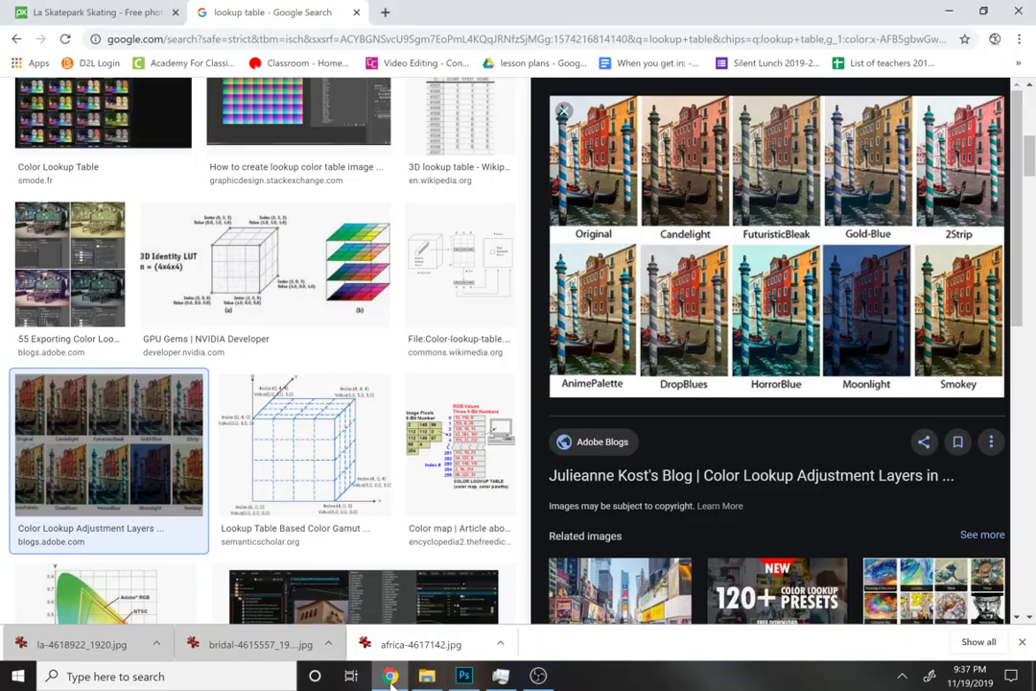
{"action": "left_click", "coordinate": [155, 643]}
{"action": "left_click", "coordinate": [182, 590]}
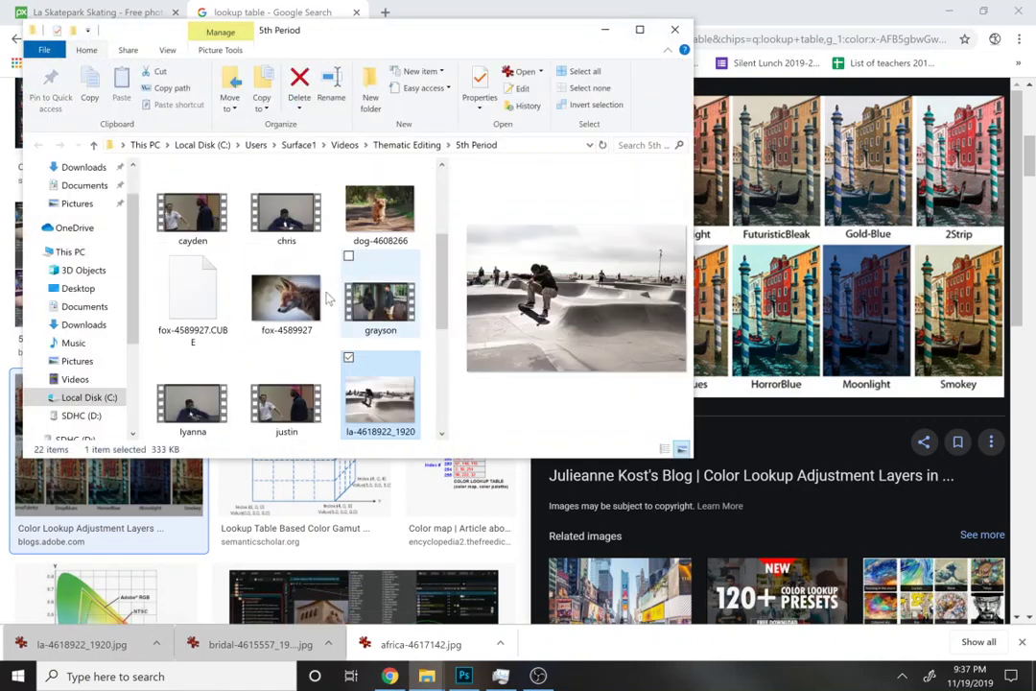
{"action": "left_click_drag", "start_coordinate": [323, 307], "coordinate": [353, 133]}
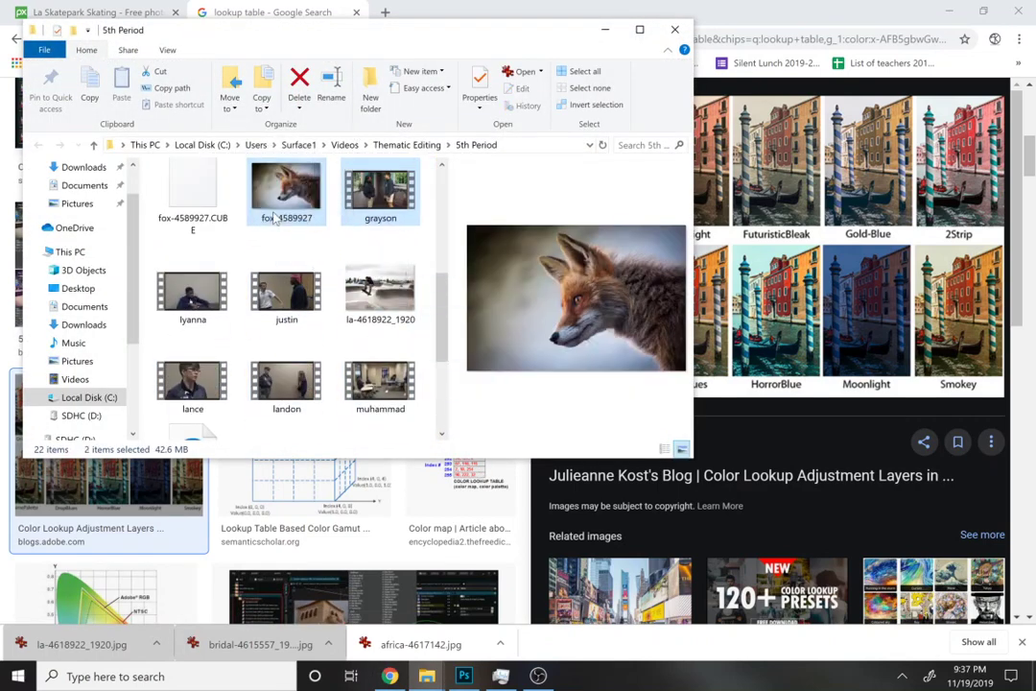
{"action": "left_click", "coordinate": [384, 294]}
{"action": "left_click", "coordinate": [278, 198]}
Place the fox photo shrunk atop the photo stack, and duplicate the title below itself
{"action": "left_click_drag", "start_coordinate": [278, 199], "coordinate": [472, 414]}
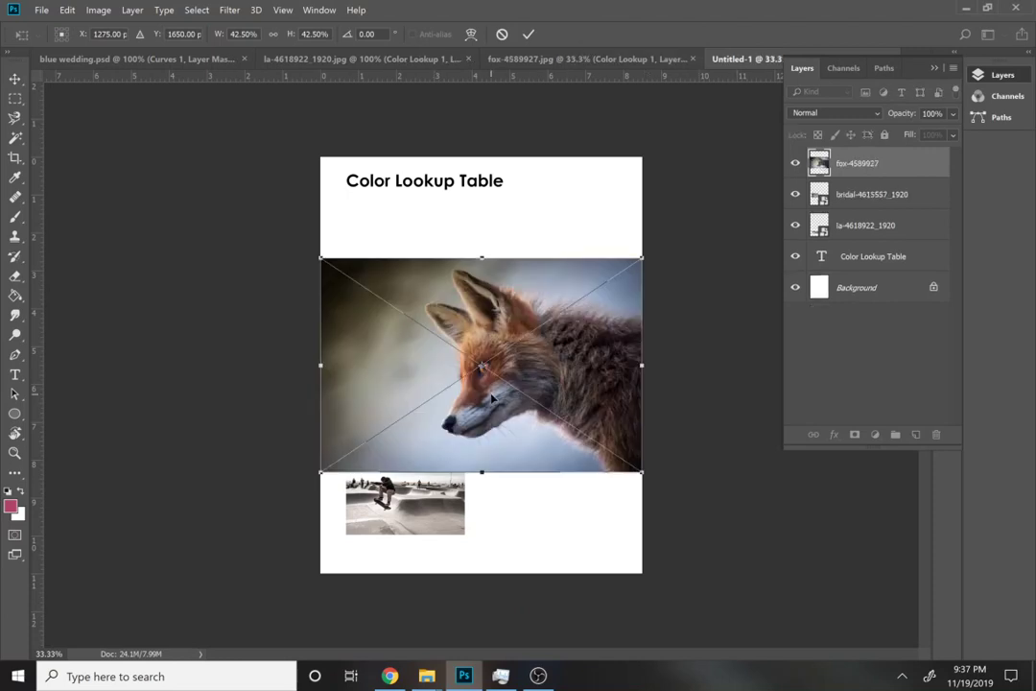
{"action": "left_click_drag", "start_coordinate": [487, 404], "coordinate": [513, 369]}
{"action": "left_click_drag", "start_coordinate": [675, 215], "coordinate": [462, 288]}
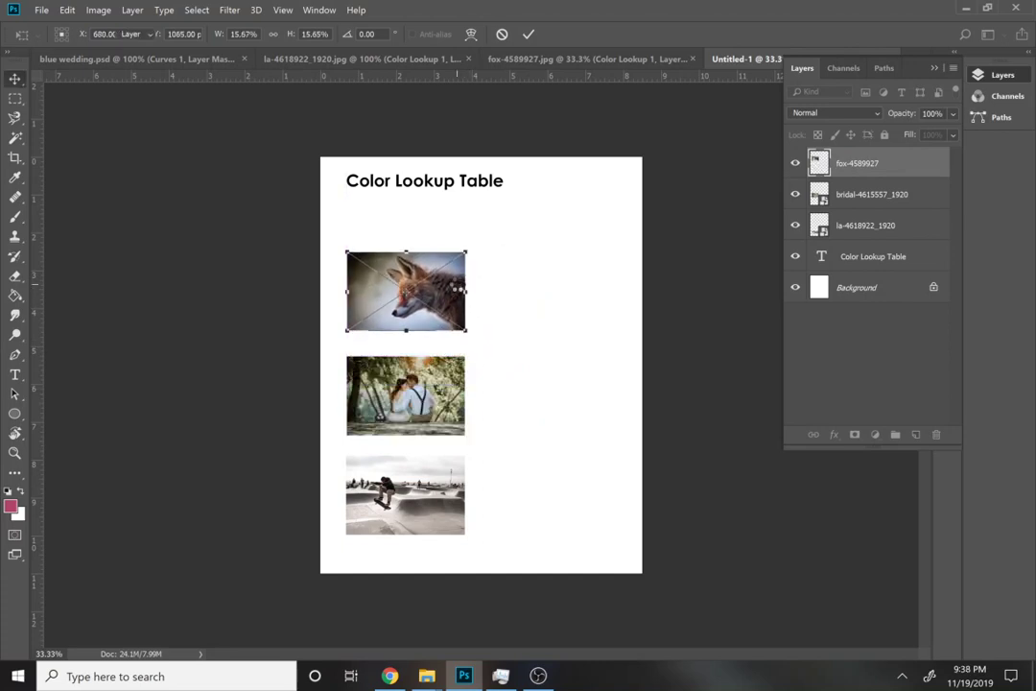
{"action": "key", "text": "Return"}
{"action": "left_click_drag", "start_coordinate": [440, 181], "coordinate": [438, 218]}
Place a duplicate of the Color Lookup Table title below it and replace its text with the author's name
{"action": "left_click", "coordinate": [435, 207]}
{"action": "key", "text": "Return"}
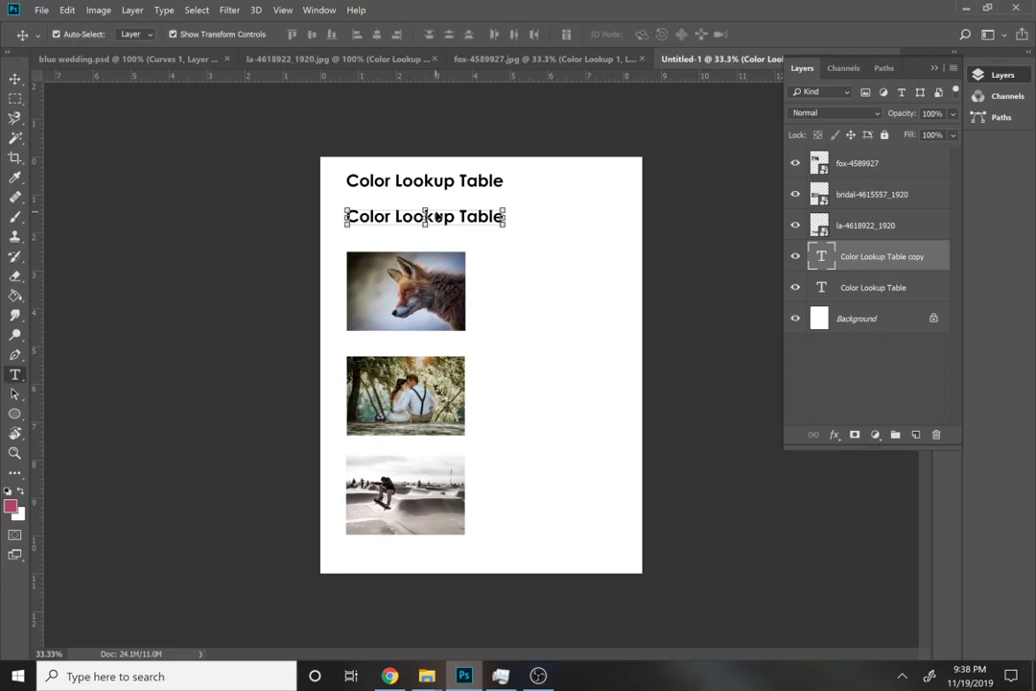
{"action": "double_click", "coordinate": [436, 213]}
{"action": "left_click", "coordinate": [435, 202]}
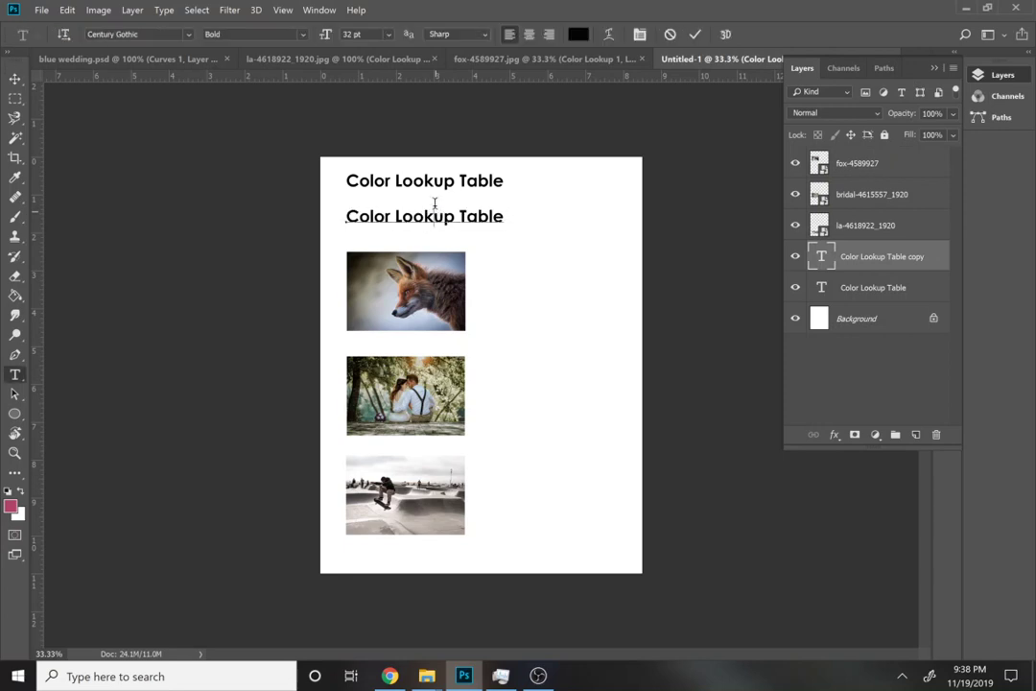
{"action": "left_click", "coordinate": [434, 202]}
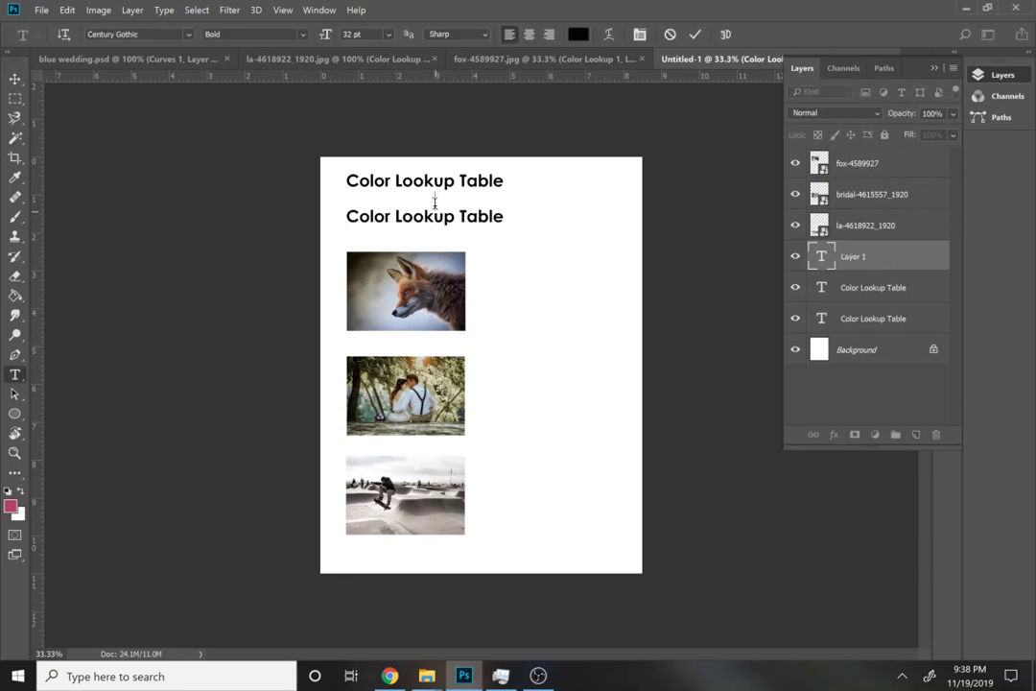
{"action": "type", "text": "Dr. Lobelo"}
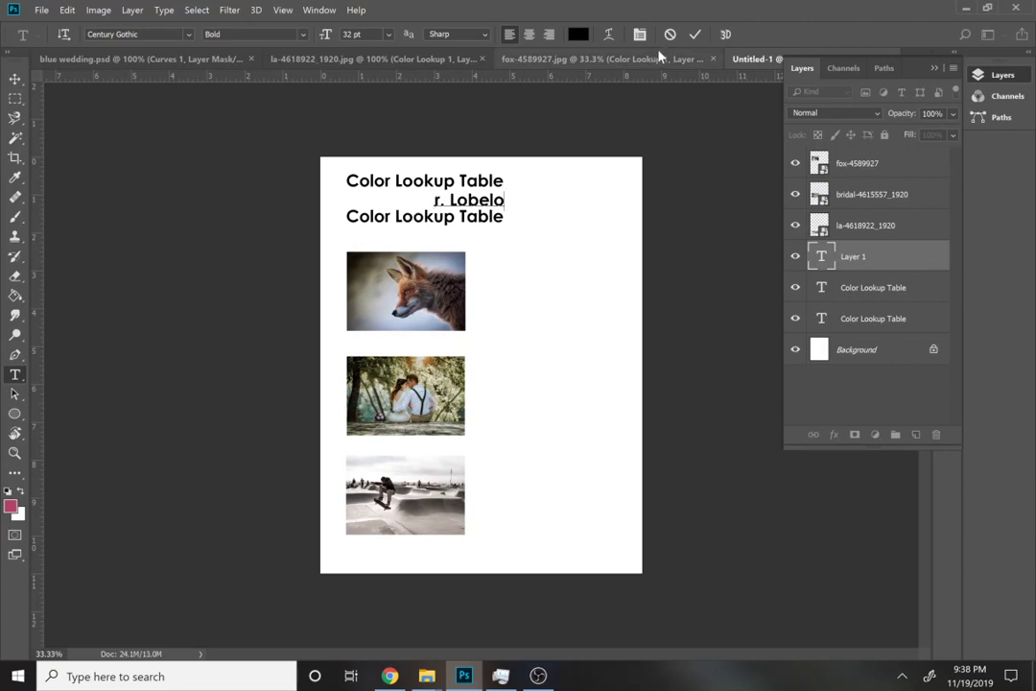
{"action": "key", "text": "Escape"}
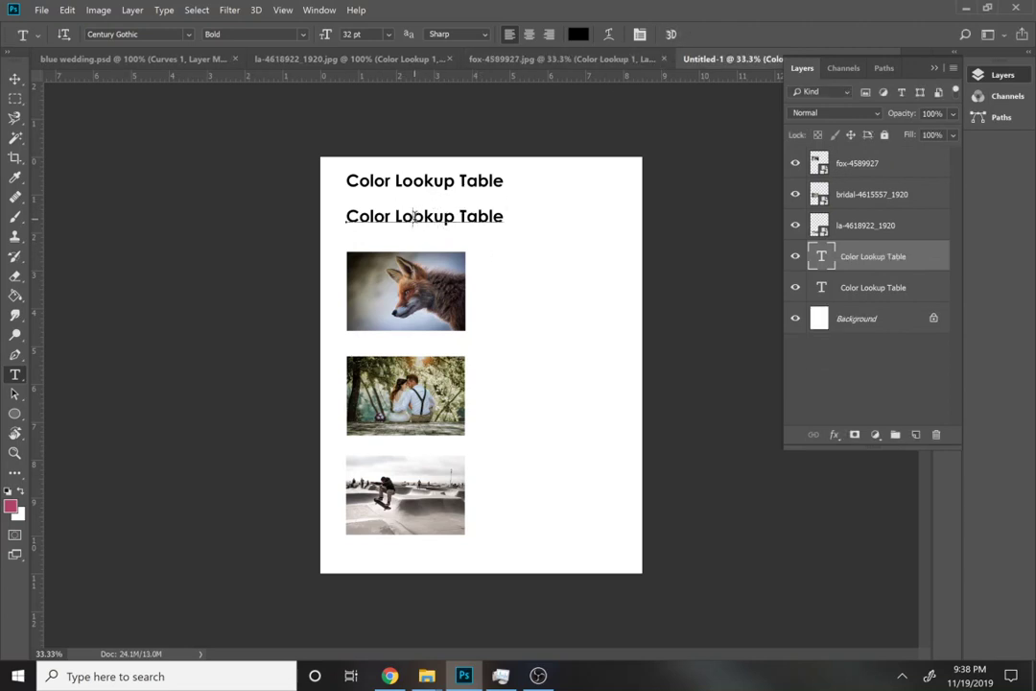
{"action": "triple_click", "coordinate": [415, 216]}
{"action": "left_click", "coordinate": [414, 216]}
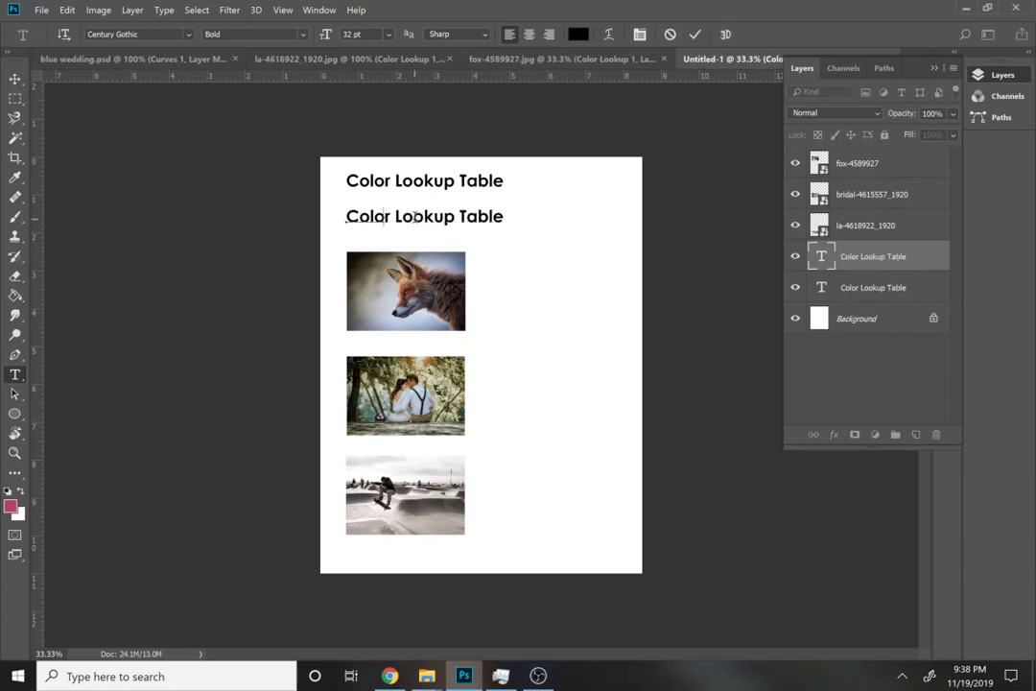
{"action": "key", "text": "ctrl+a"}
{"action": "type", "text": "Mr. Lobello"}
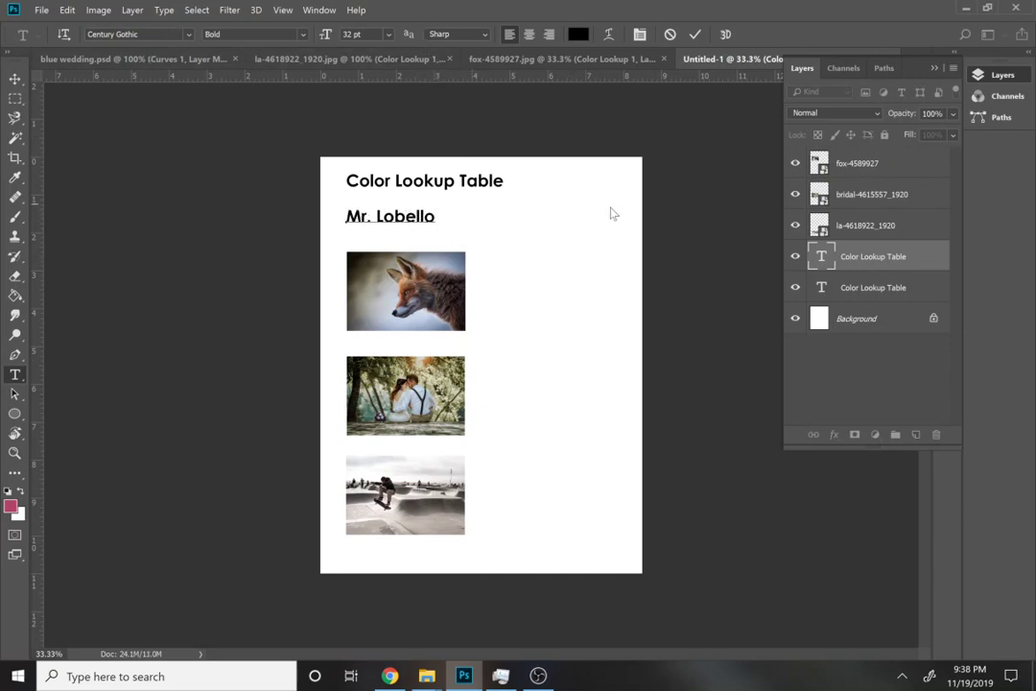
{"action": "left_click", "coordinate": [165, 63]}
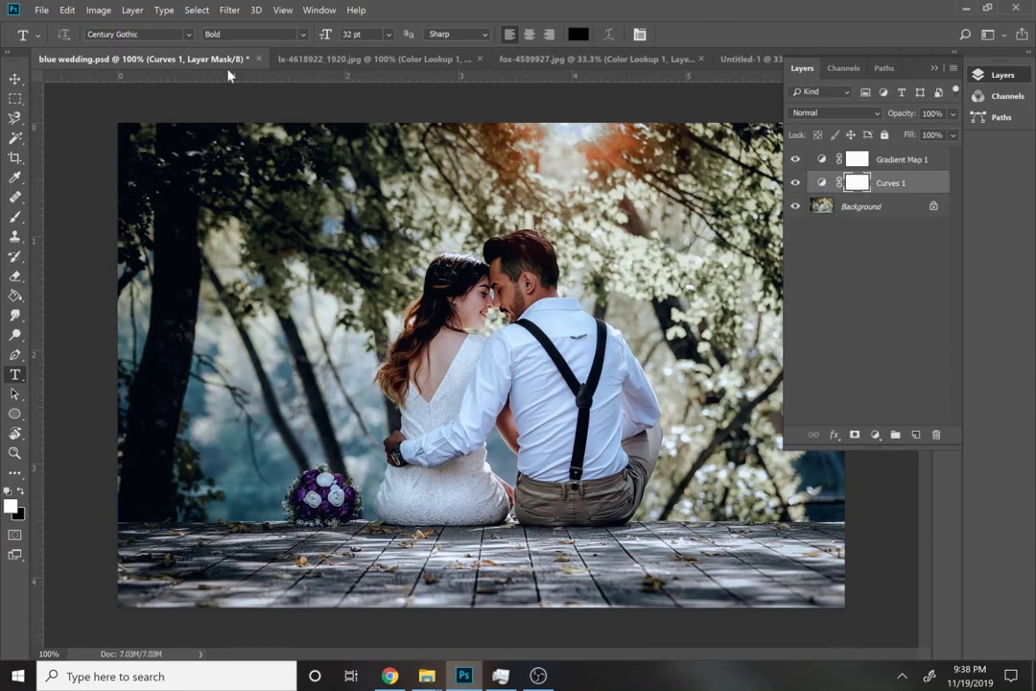
Back in Untitled-1, move the skatepark photo up toward the fox image
{"action": "left_click", "coordinate": [347, 59]}
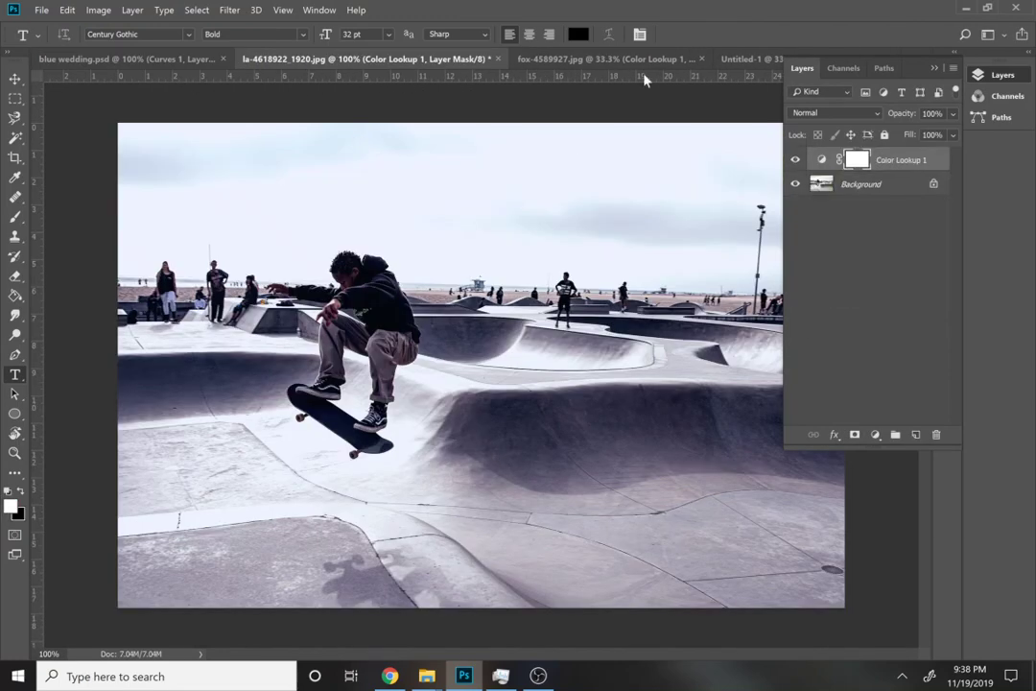
{"action": "left_click", "coordinate": [731, 62]}
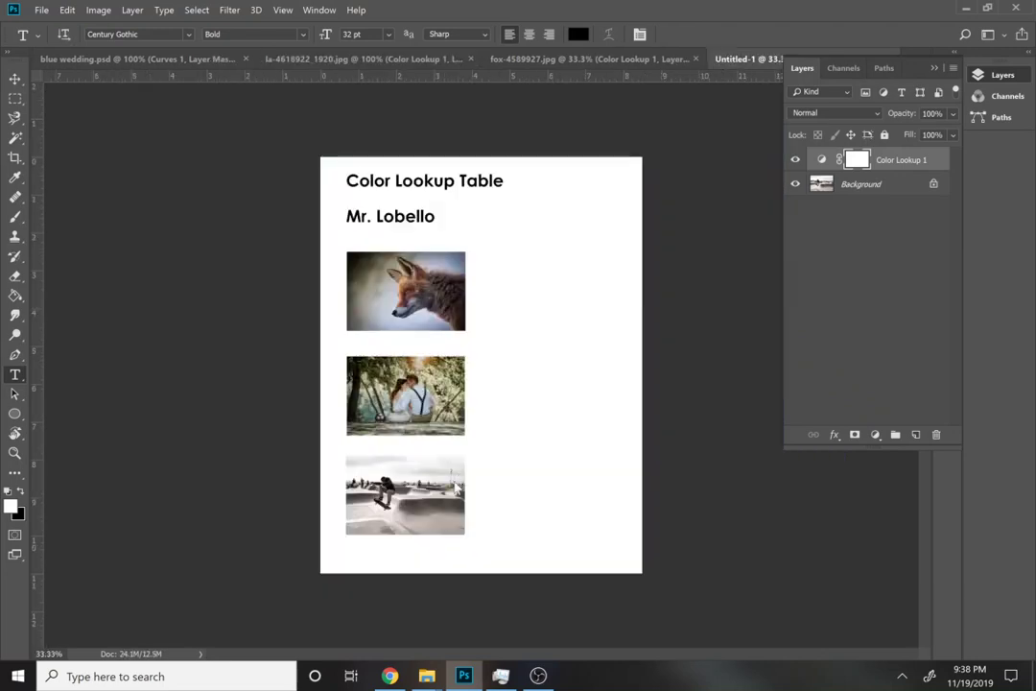
{"action": "left_click", "coordinate": [421, 493]}
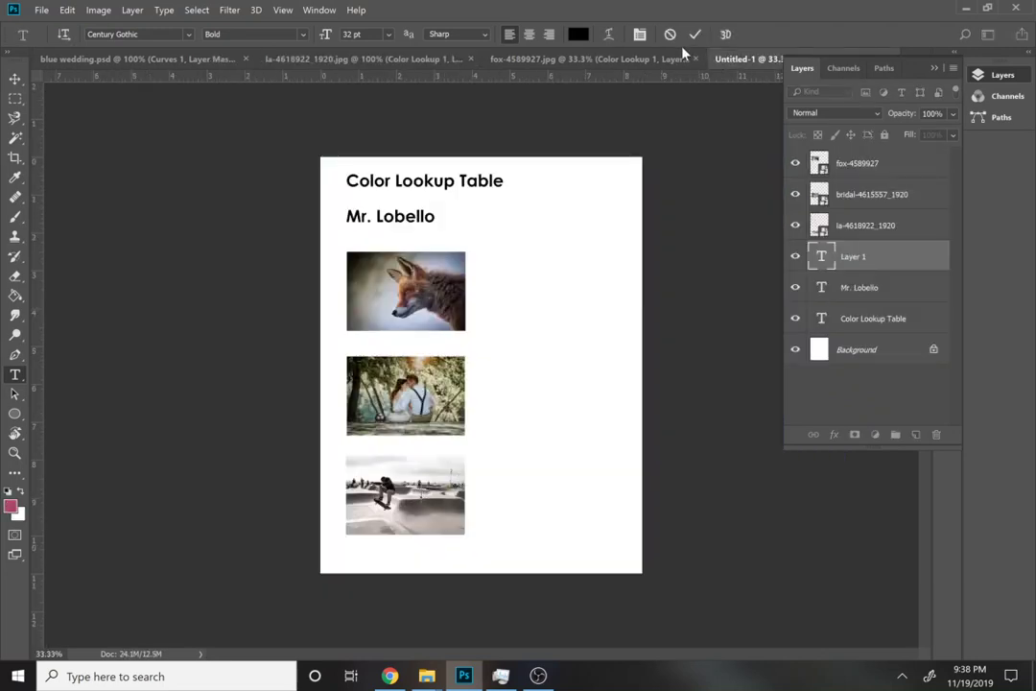
{"action": "key", "text": "Escape"}
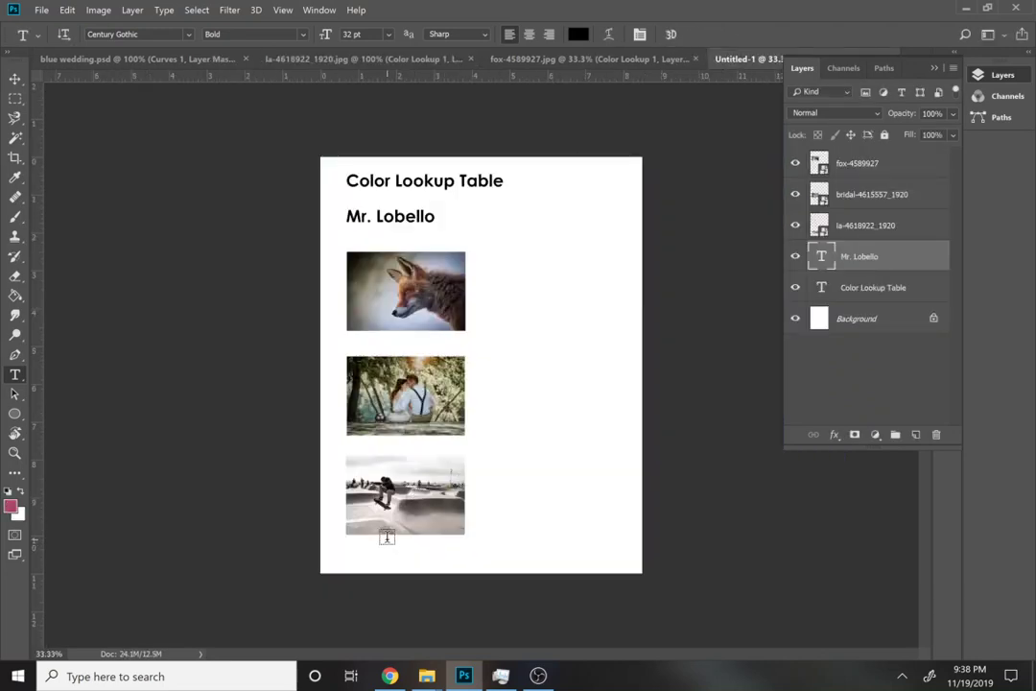
{"action": "key", "text": "v"}
{"action": "left_click_drag", "start_coordinate": [404, 521], "coordinate": [403, 313]}
Move the fox and wedding photos down, then align and evenly distribute all three in one column
{"action": "left_click", "coordinate": [403, 313]}
{"action": "left_click", "coordinate": [428, 431], "text": "shift"}
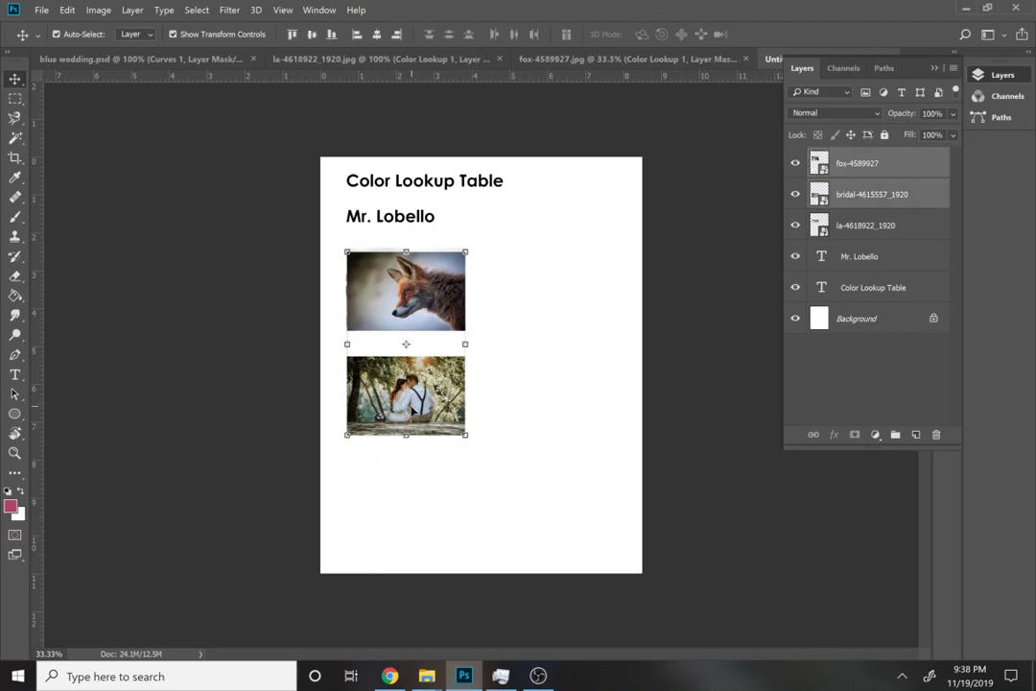
{"action": "left_click_drag", "start_coordinate": [413, 414], "coordinate": [413, 514]}
{"action": "left_click", "coordinate": [566, 489]}
{"action": "left_click_drag", "start_coordinate": [566, 490], "coordinate": [340, 239]}
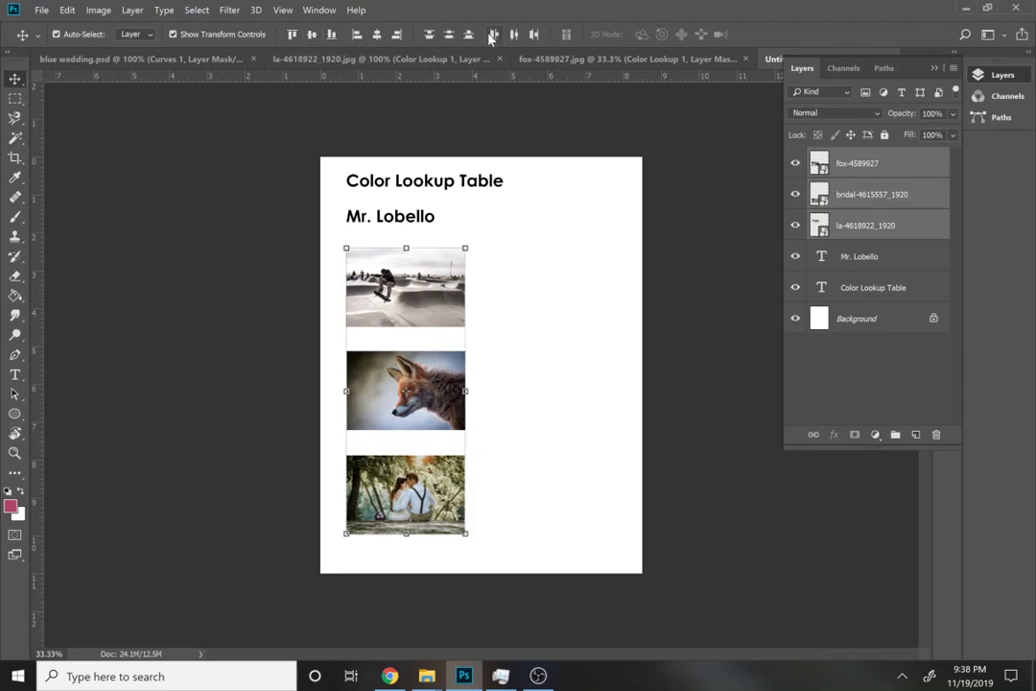
{"action": "left_click", "coordinate": [509, 298]}
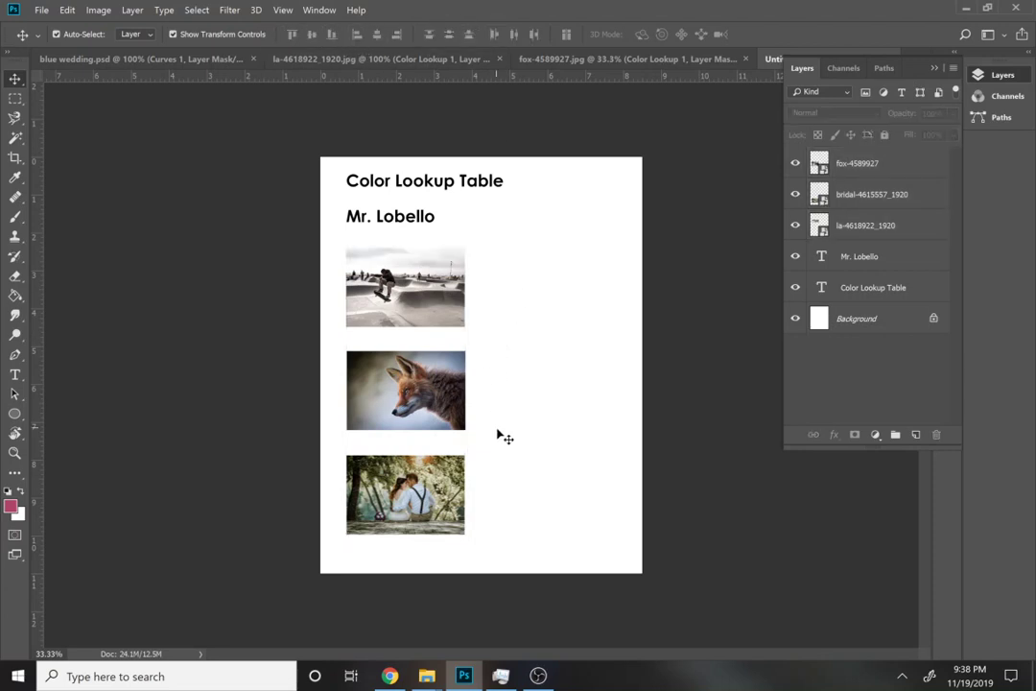
{"action": "left_click", "coordinate": [163, 59]}
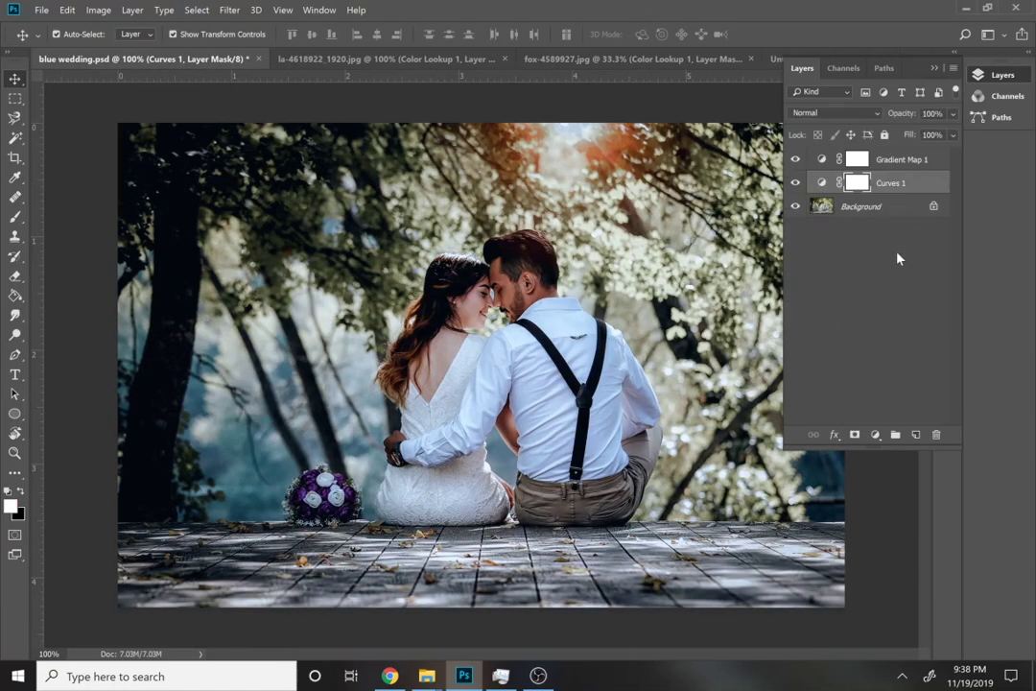
Add a new top layer in blue wedding.psd and stamp a merged copy of the image onto it
{"action": "left_click", "coordinate": [934, 435]}
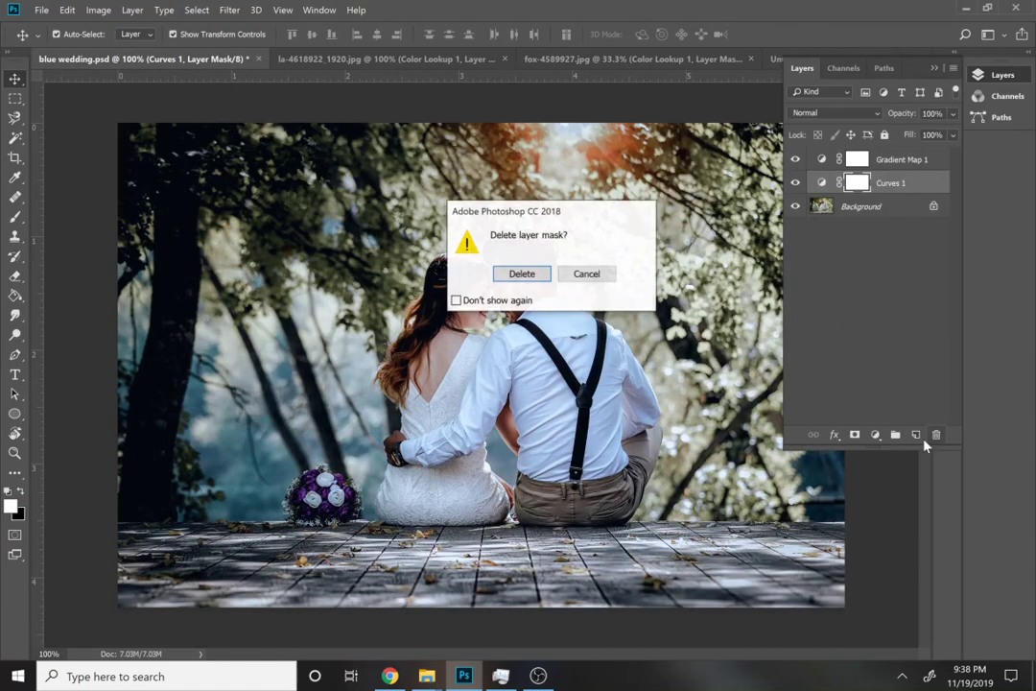
{"action": "left_click", "coordinate": [589, 276]}
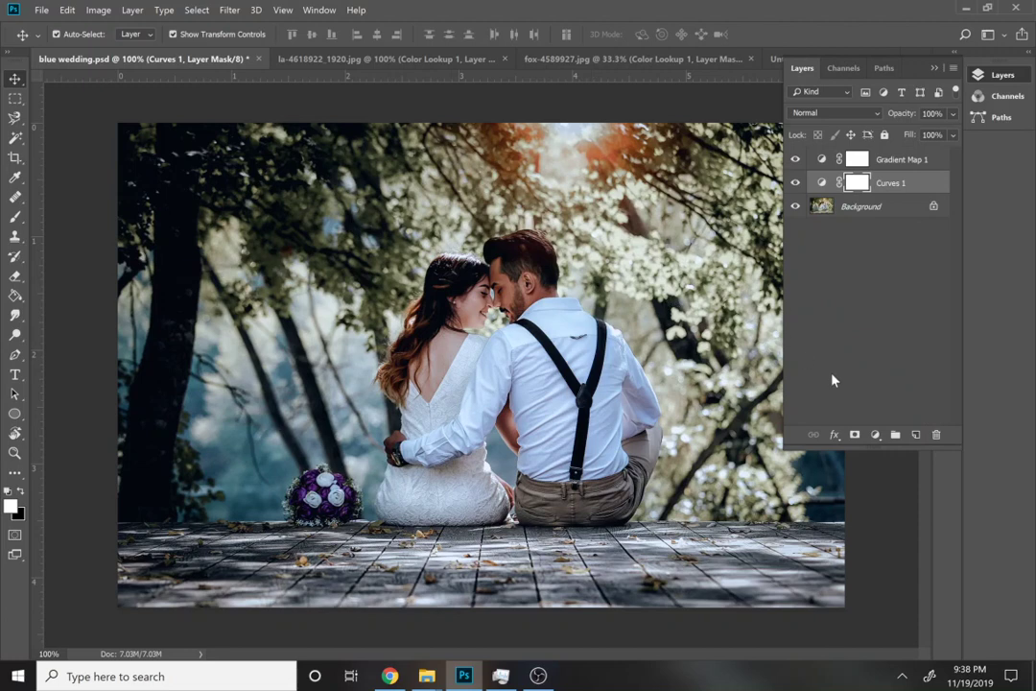
{"action": "left_click", "coordinate": [916, 435]}
{"action": "left_click_drag", "start_coordinate": [906, 183], "coordinate": [897, 155]}
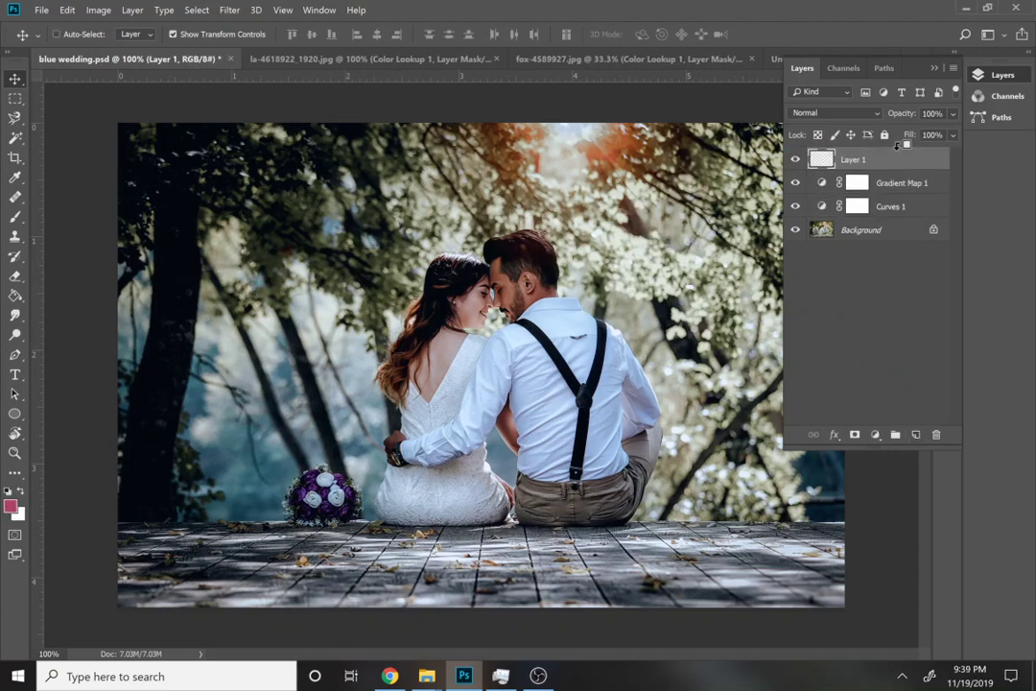
{"action": "key", "text": "ctrl+alt+shift+e"}
Drag the merged wedding copy into Untitled-1 and scale it to about half size beside the original
{"action": "left_click_drag", "start_coordinate": [767, 130], "coordinate": [589, 273]}
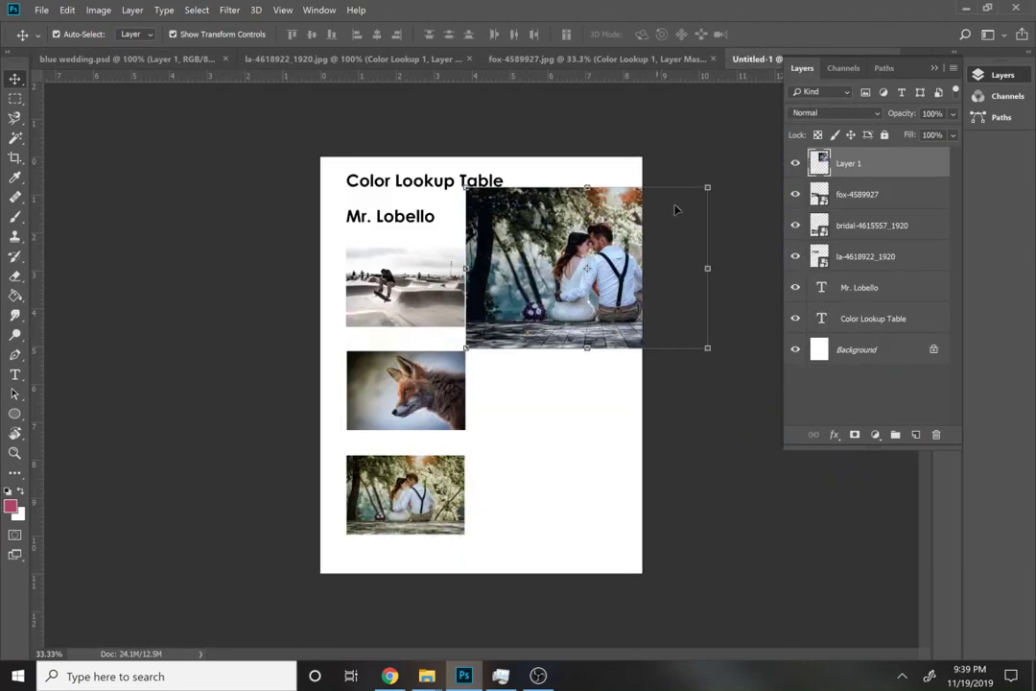
{"action": "left_click_drag", "start_coordinate": [707, 187], "coordinate": [617, 247]}
{"action": "left_click_drag", "start_coordinate": [535, 340], "coordinate": [417, 527]}
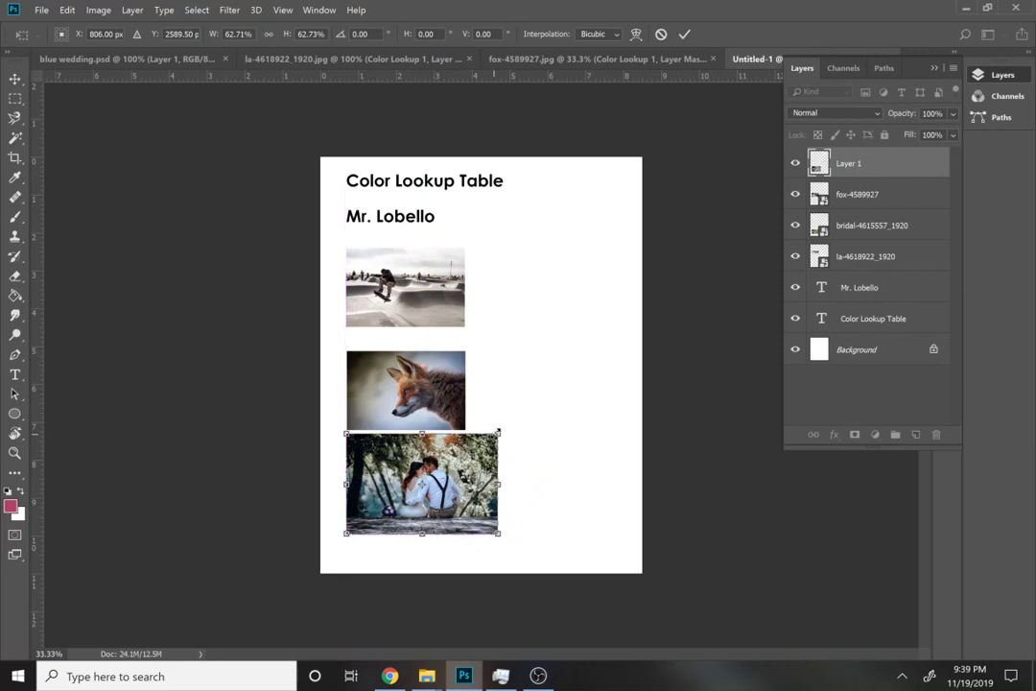
{"action": "left_click_drag", "start_coordinate": [499, 431], "coordinate": [581, 493]}
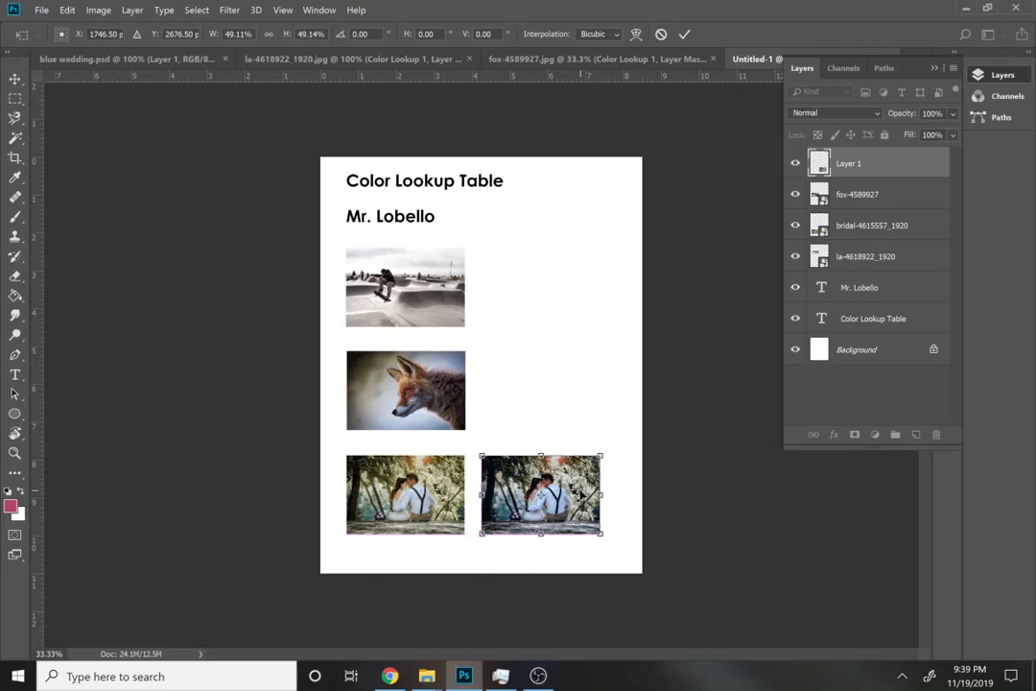
{"action": "left_click", "coordinate": [685, 33]}
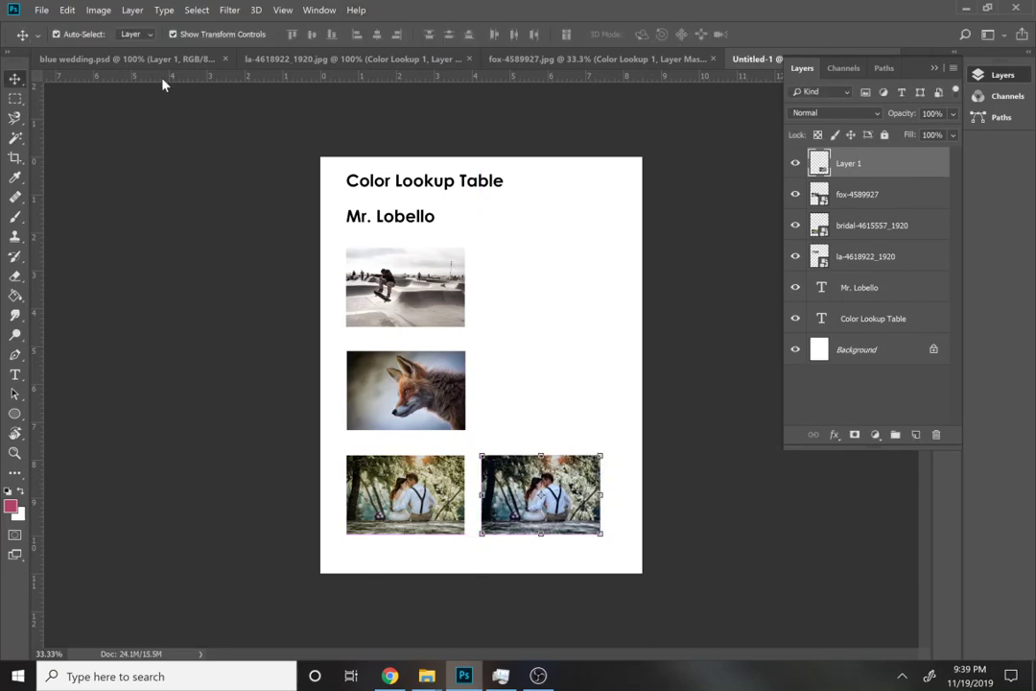
{"action": "left_click", "coordinate": [115, 60]}
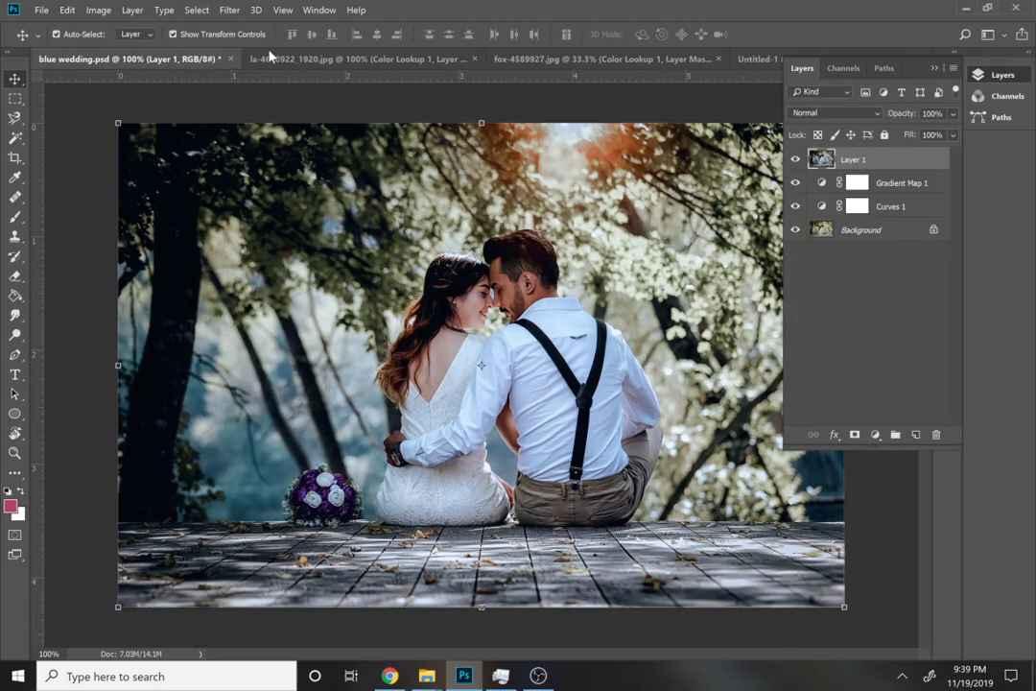
Stamp a merged skatepark copy onto a new layer, drag it into Untitled-1 and shrink it beside the original
{"action": "left_click", "coordinate": [288, 59]}
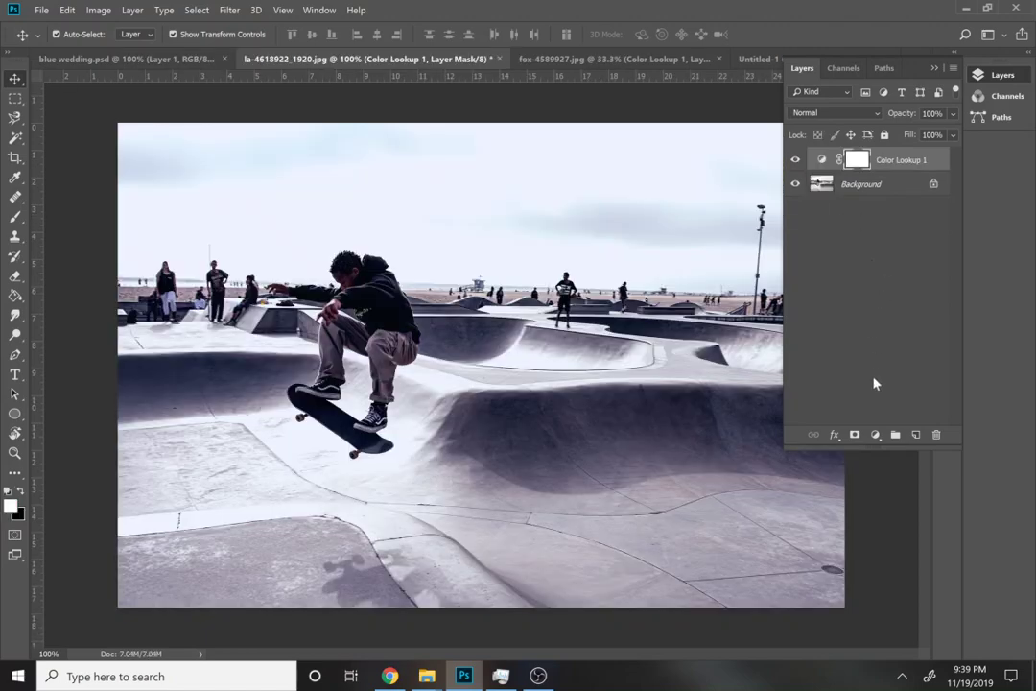
{"action": "left_click", "coordinate": [916, 436]}
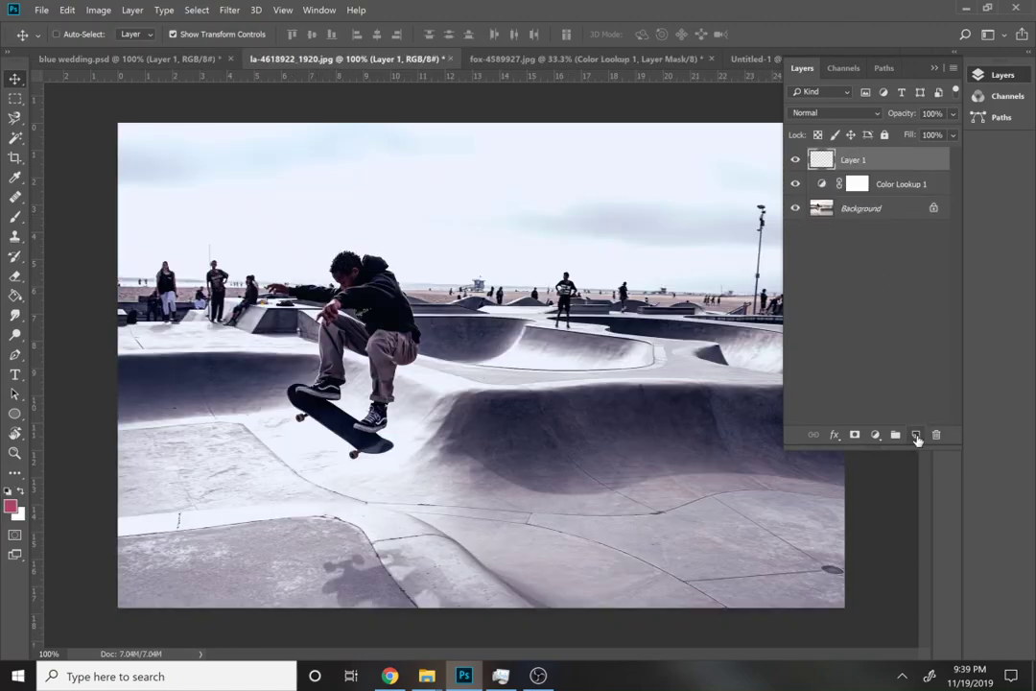
{"action": "key", "text": "ctrl+shift+alt+e"}
{"action": "left_click_drag", "start_coordinate": [807, 160], "coordinate": [483, 343]}
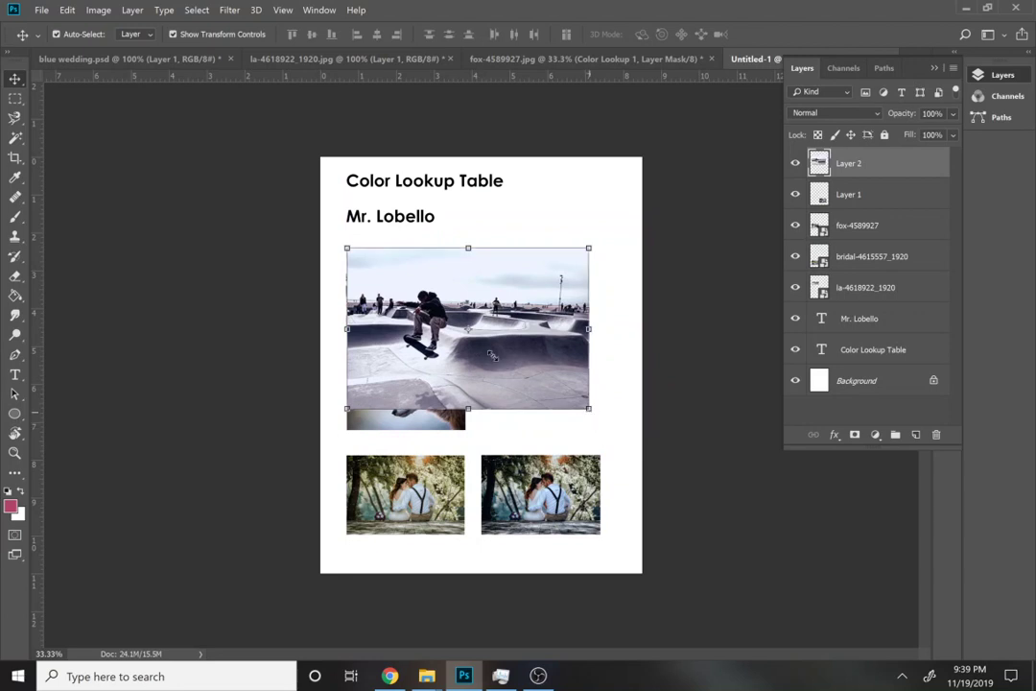
{"action": "left_click_drag", "start_coordinate": [589, 409], "coordinate": [566, 315]}
{"action": "key", "text": "Return"}
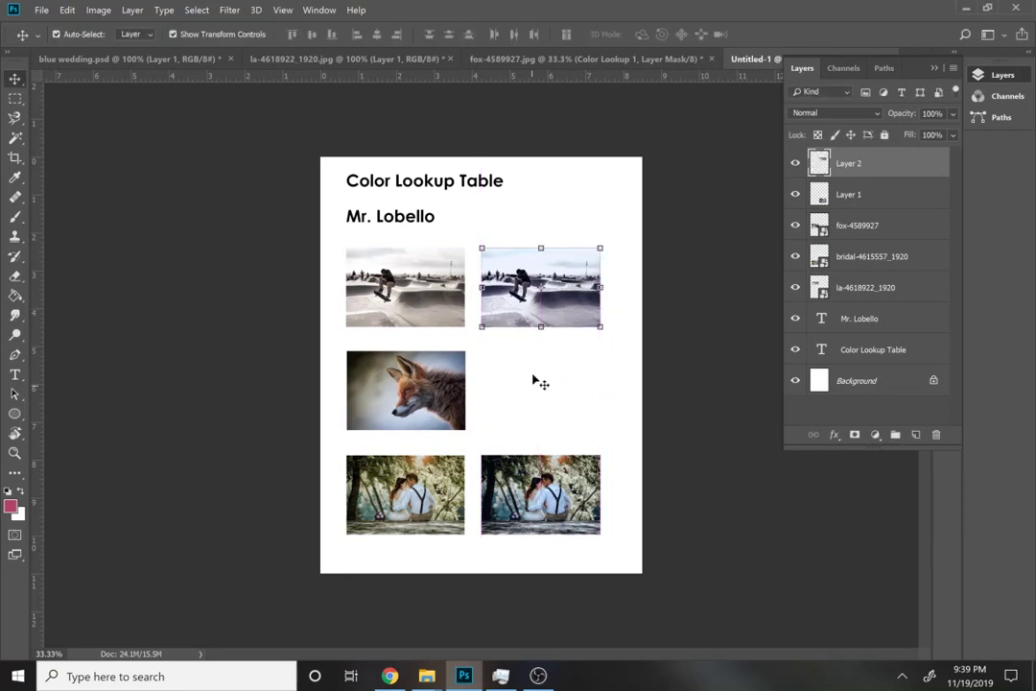
Stamp a merged fox copy onto a new layer, drag it into Untitled-1 and shrink it to thumbnail size
{"action": "left_click", "coordinate": [487, 59]}
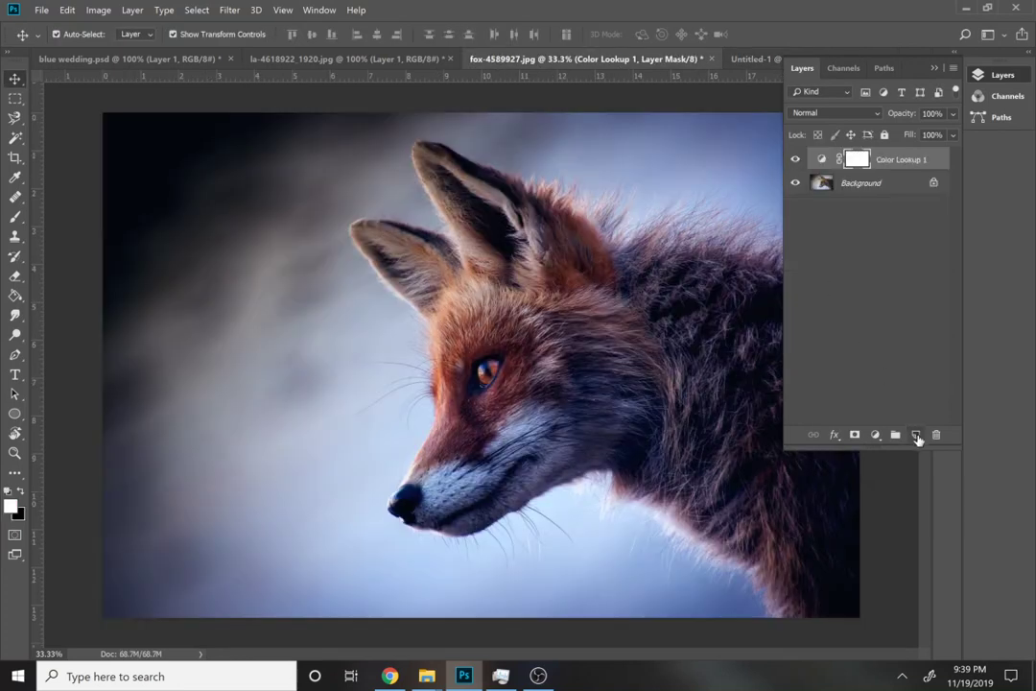
{"action": "left_click", "coordinate": [917, 436]}
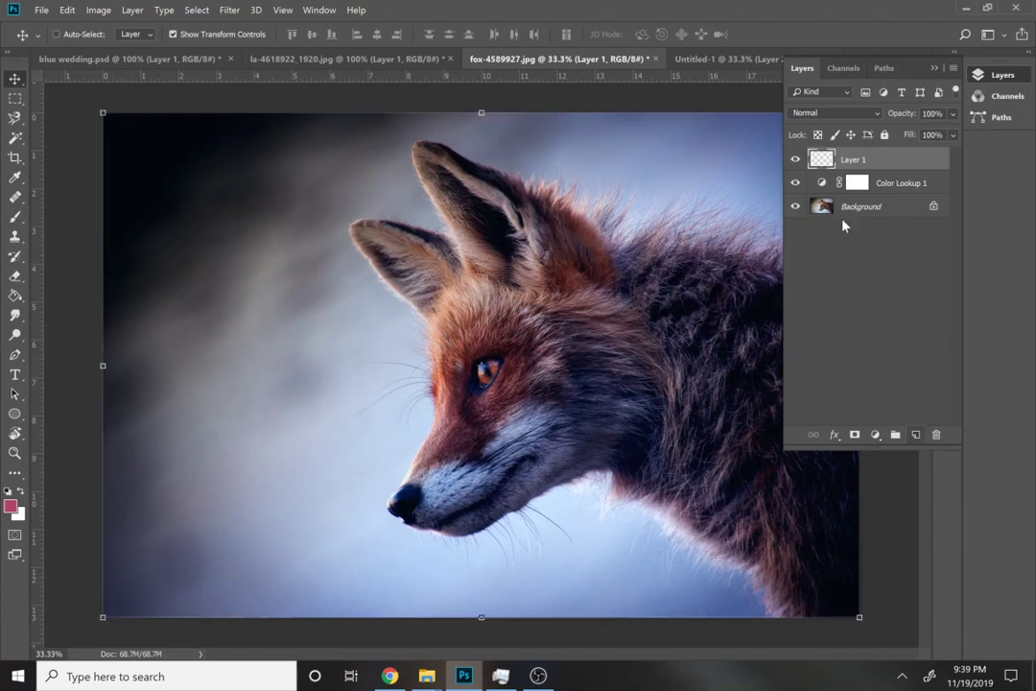
{"action": "key", "text": "ctrl+alt+shift+e"}
{"action": "left_click_drag", "start_coordinate": [704, 142], "coordinate": [536, 400]}
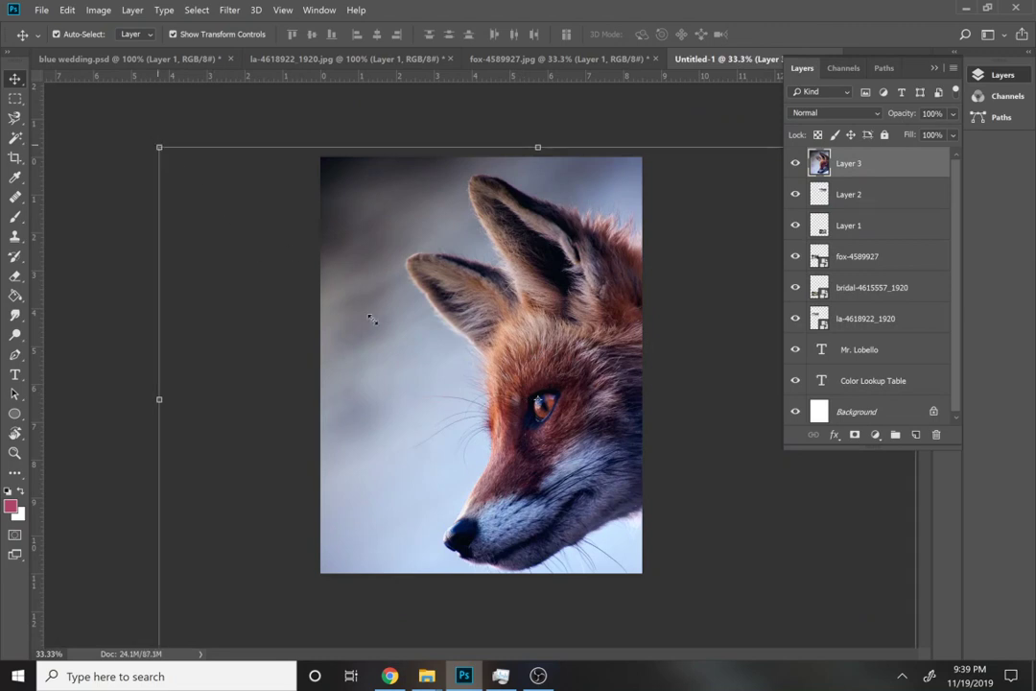
{"action": "left_click_drag", "start_coordinate": [159, 147], "coordinate": [588, 422]}
{"action": "key", "text": "Return"}
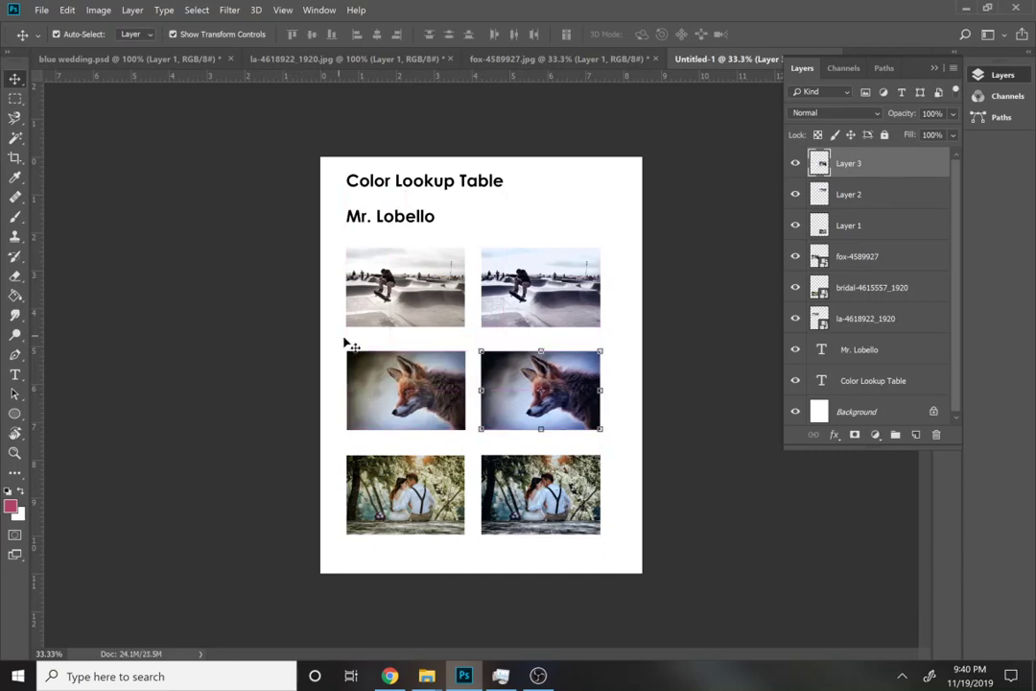
{"action": "left_click", "coordinate": [449, 549]}
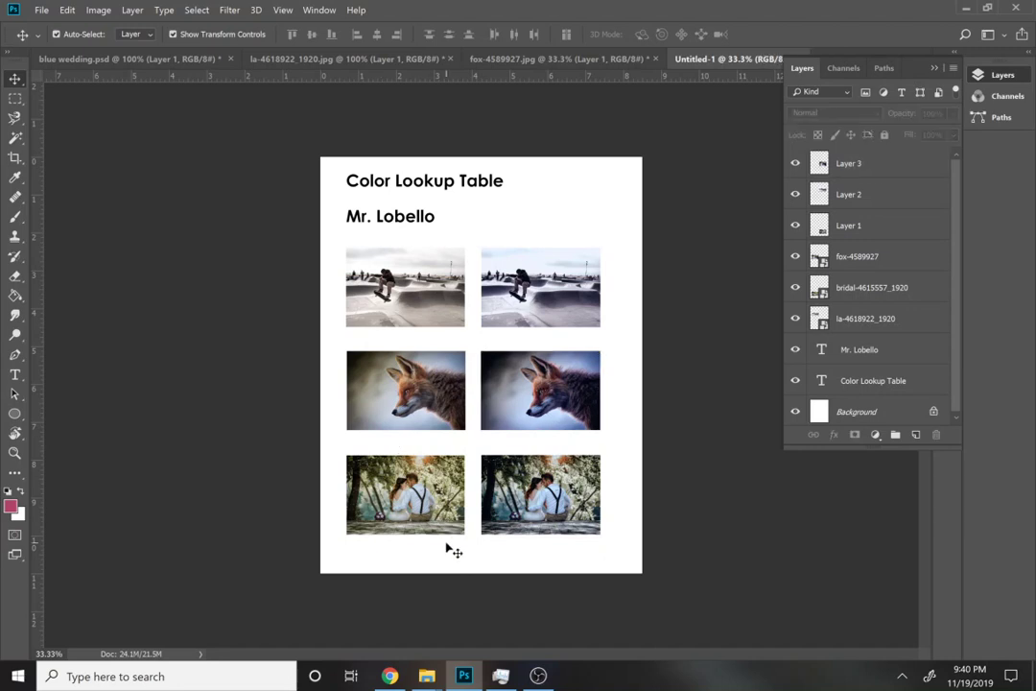
Crop the page slightly inward from the right and bottom edges
{"action": "left_click", "coordinate": [15, 159]}
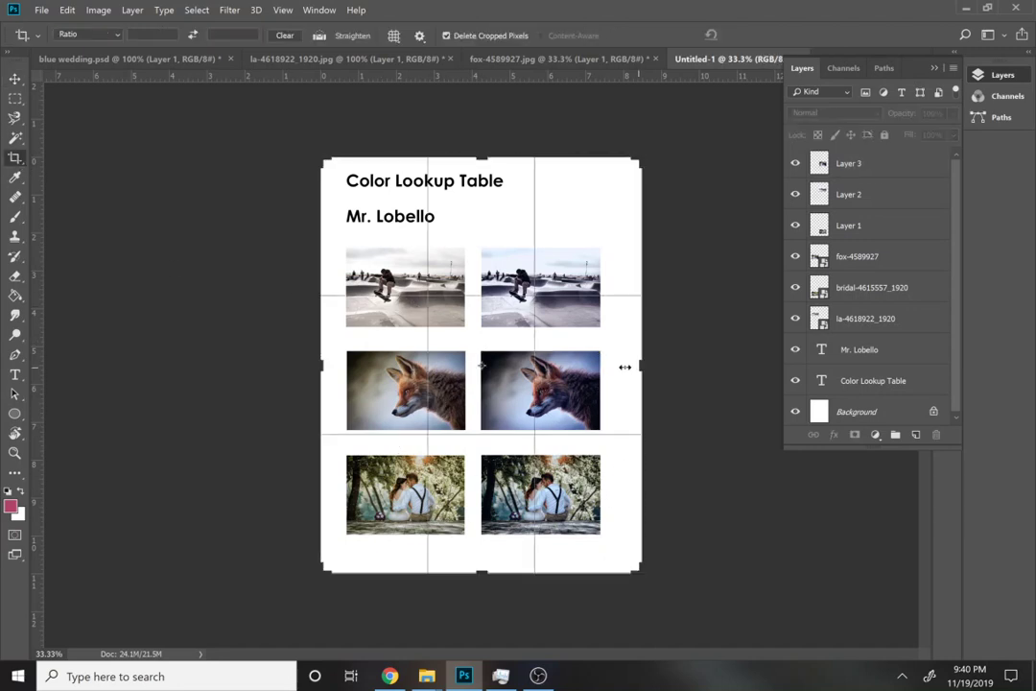
{"action": "left_click_drag", "start_coordinate": [624, 367], "coordinate": [630, 376]}
{"action": "left_click_drag", "start_coordinate": [482, 571], "coordinate": [483, 566]}
{"action": "key", "text": "Return"}
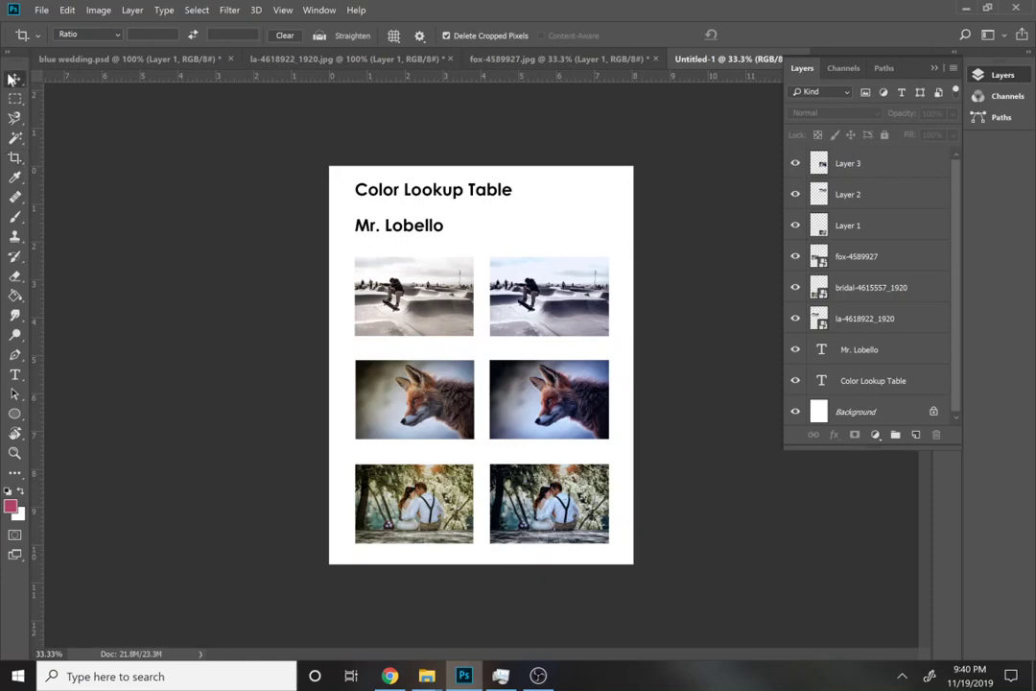
Undo an accidental move of the two wedding photos so they stay in place
{"action": "key", "text": "v"}
{"action": "left_click_drag", "start_coordinate": [347, 460], "coordinate": [576, 305]}
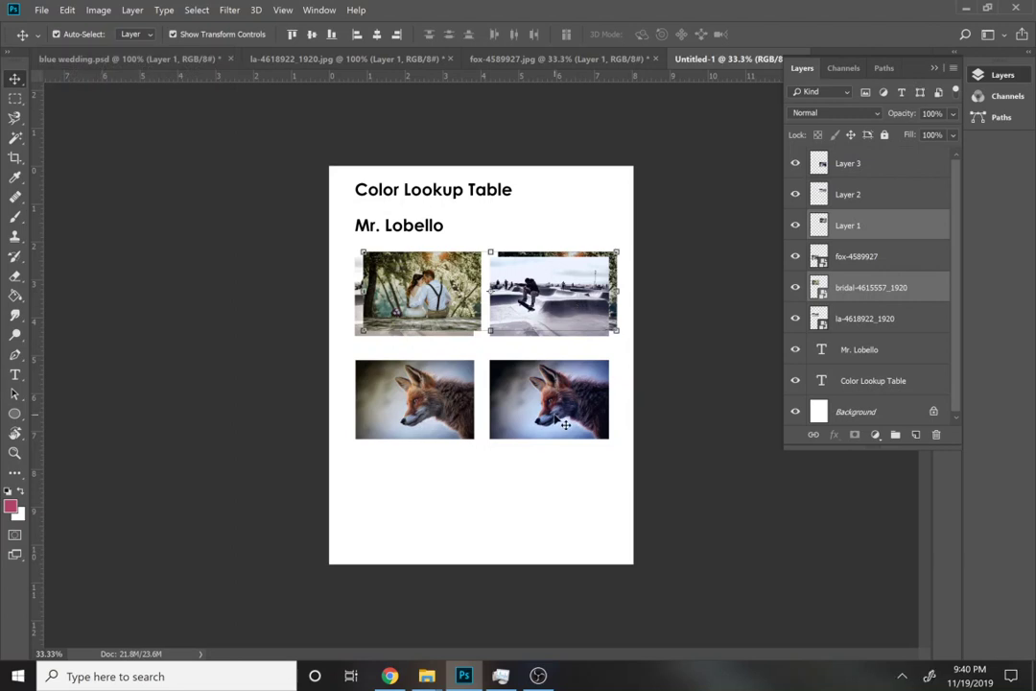
{"action": "key", "text": "ctrl+z"}
{"action": "left_click", "coordinate": [687, 495]}
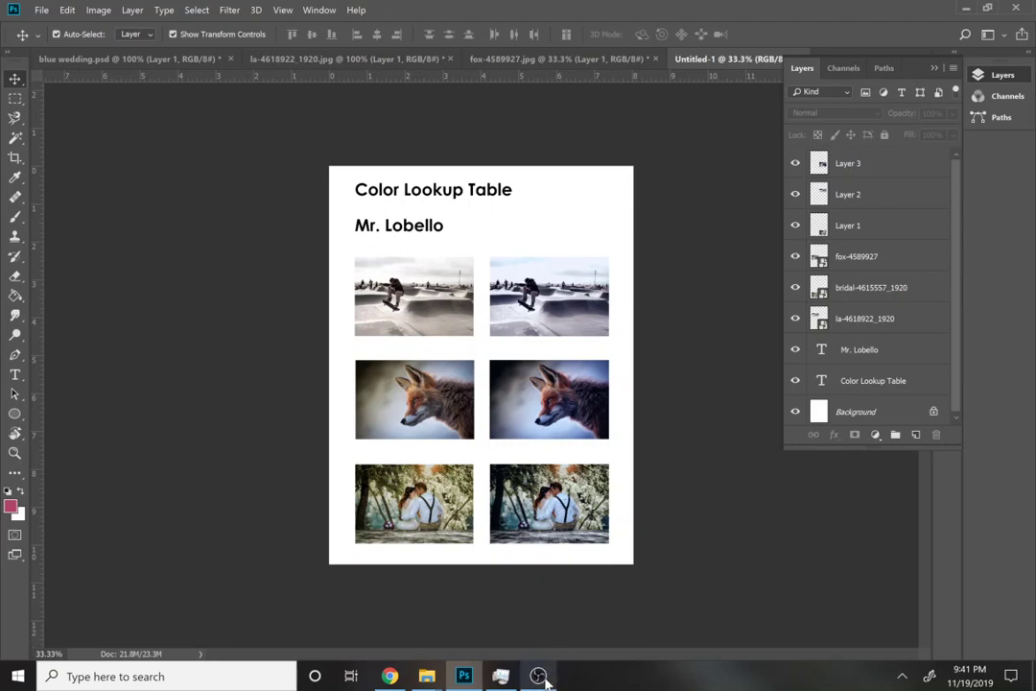
Bring the OBS Studio window in front of Photoshop from its taskbar preview
{"action": "mouse_move", "coordinate": [543, 679]}
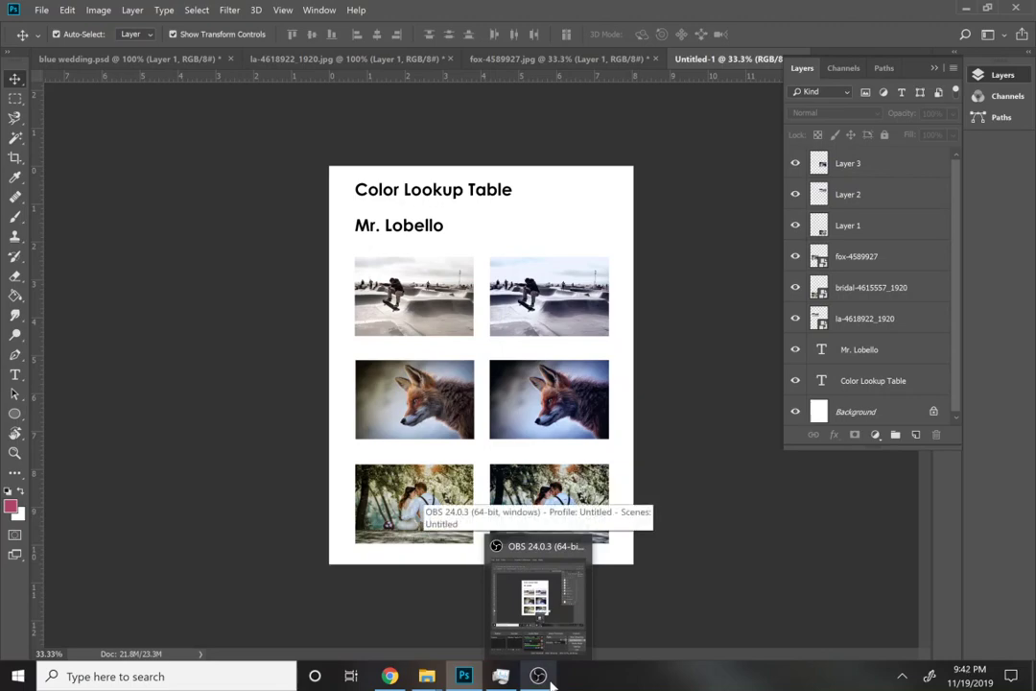
{"action": "mouse_move", "coordinate": [527, 639]}
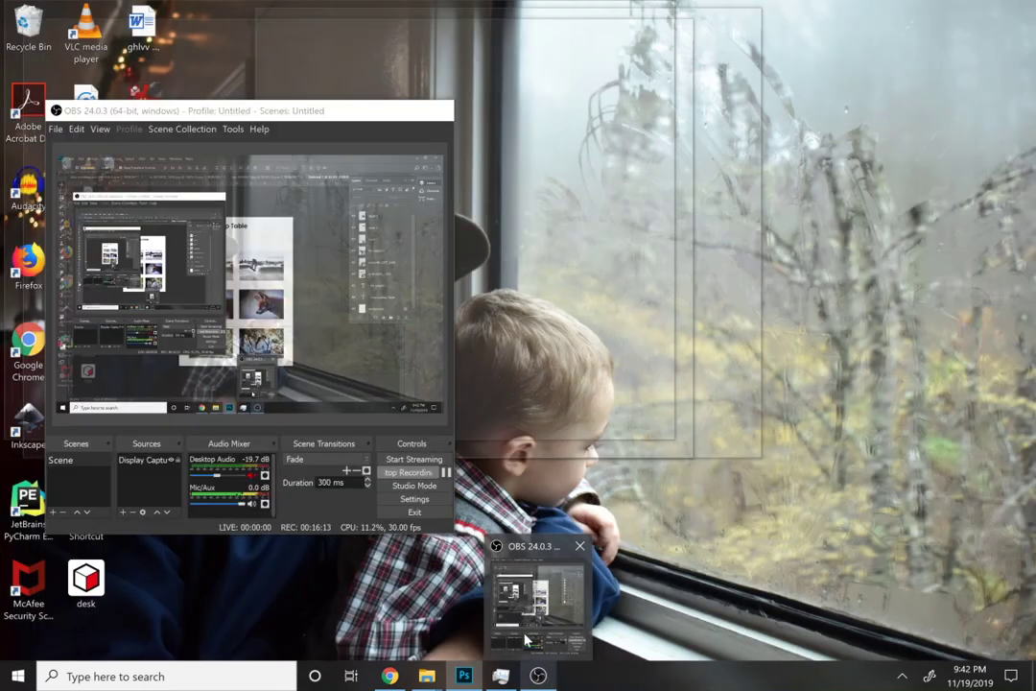
{"action": "left_click", "coordinate": [530, 614]}
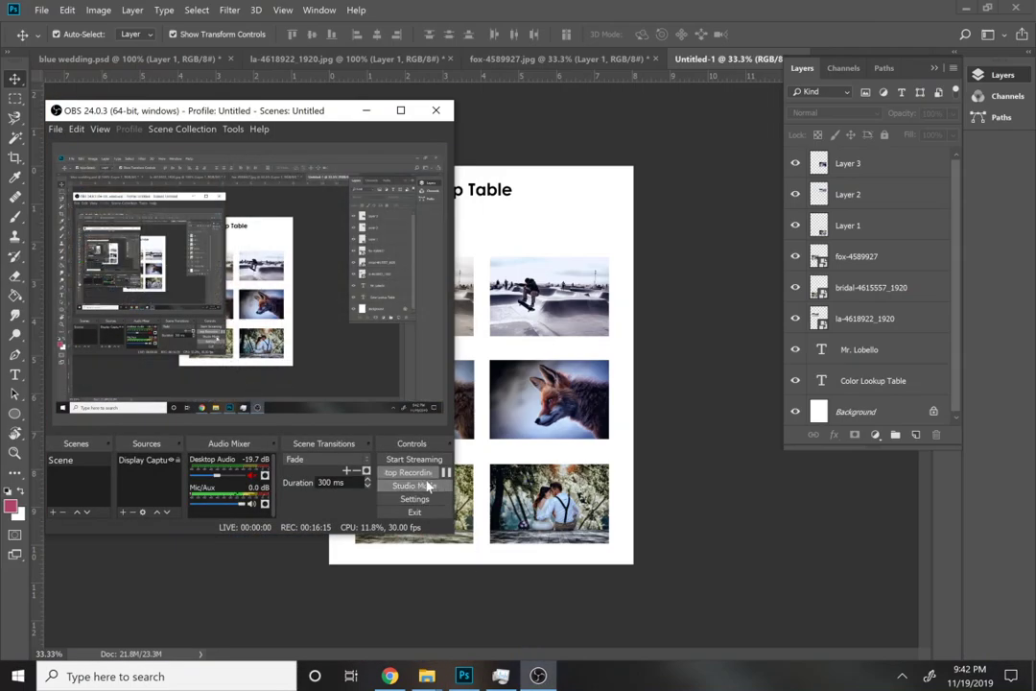